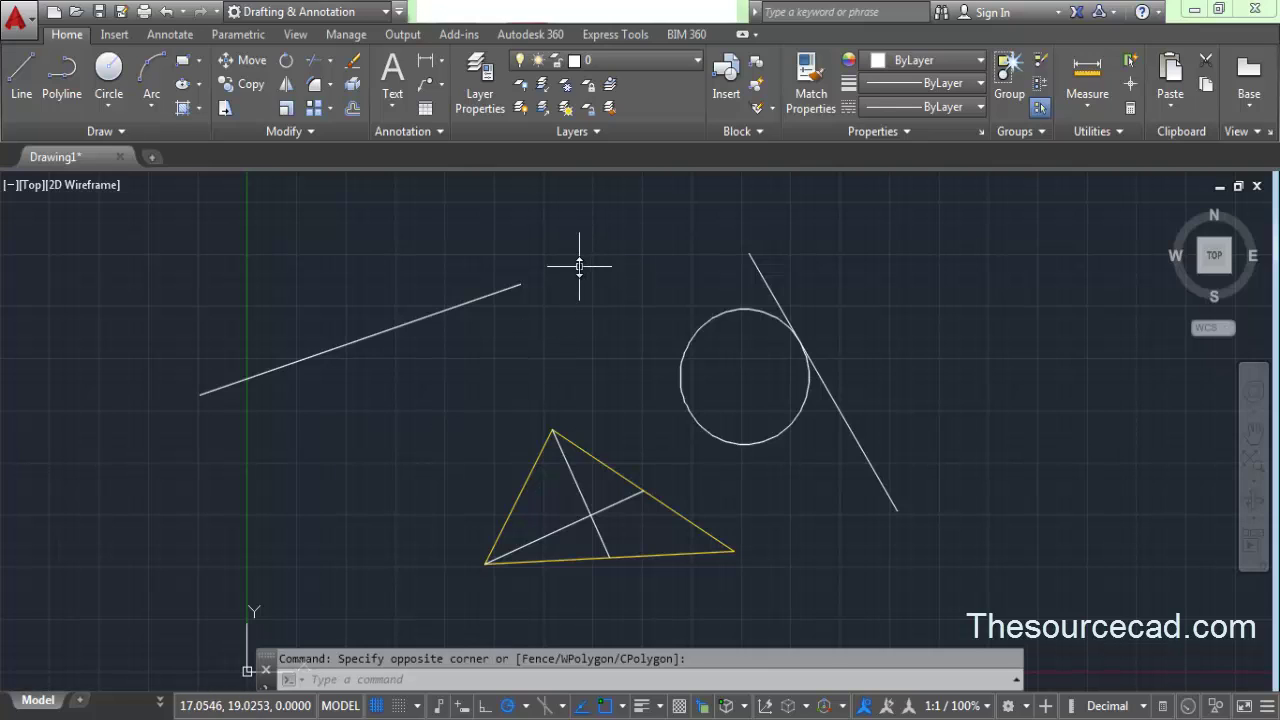
Step: Open the QuickCalc calculator with its full set of sections shown
right_click(579, 266)
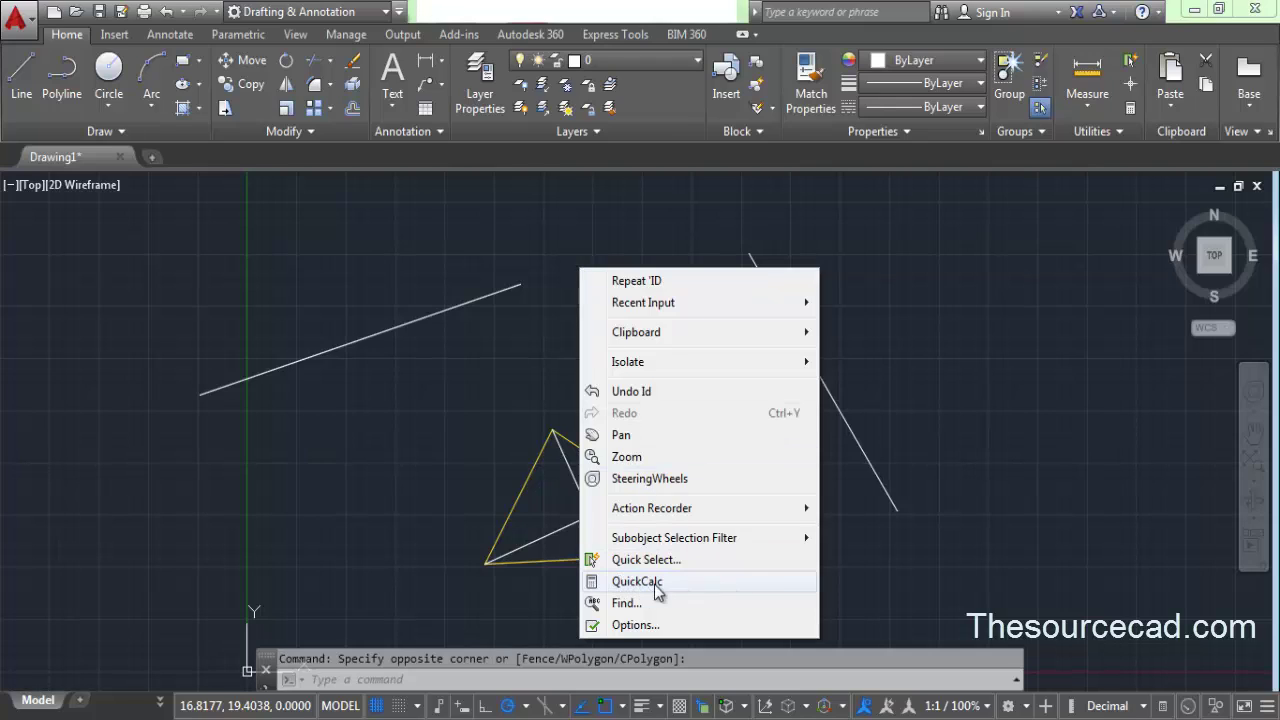
left_click(756, 580)
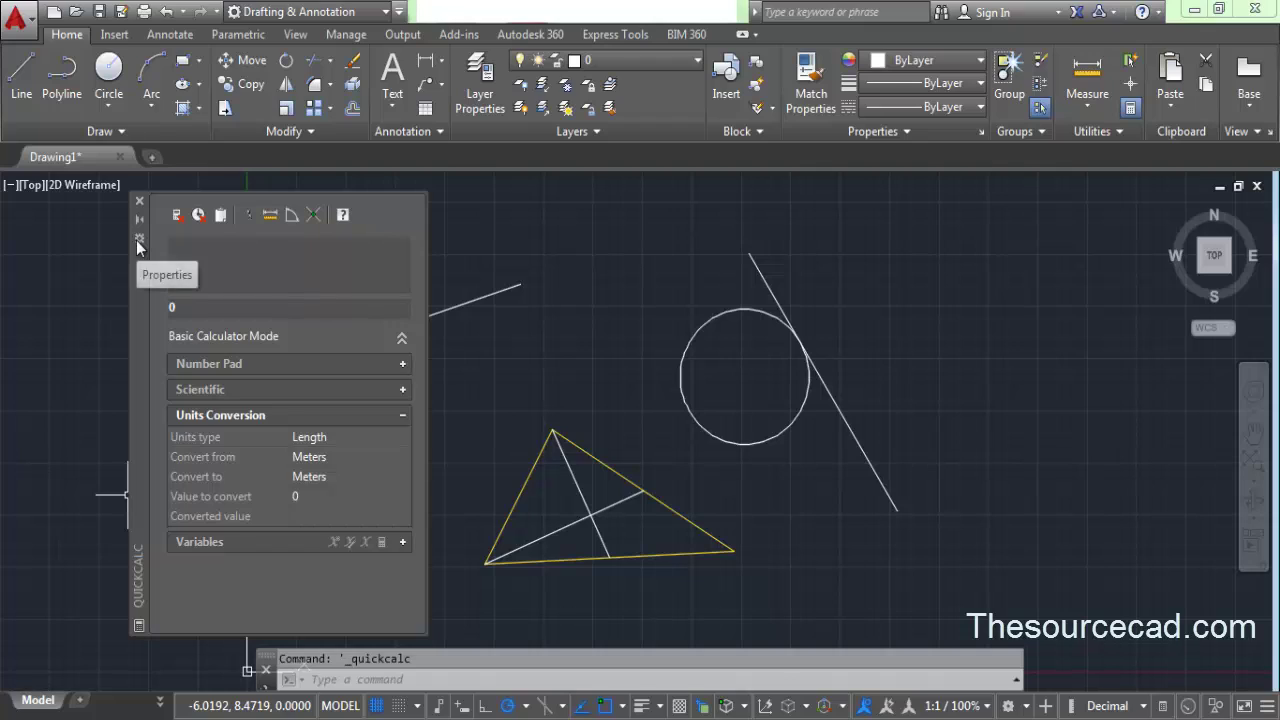
left_click(401, 341)
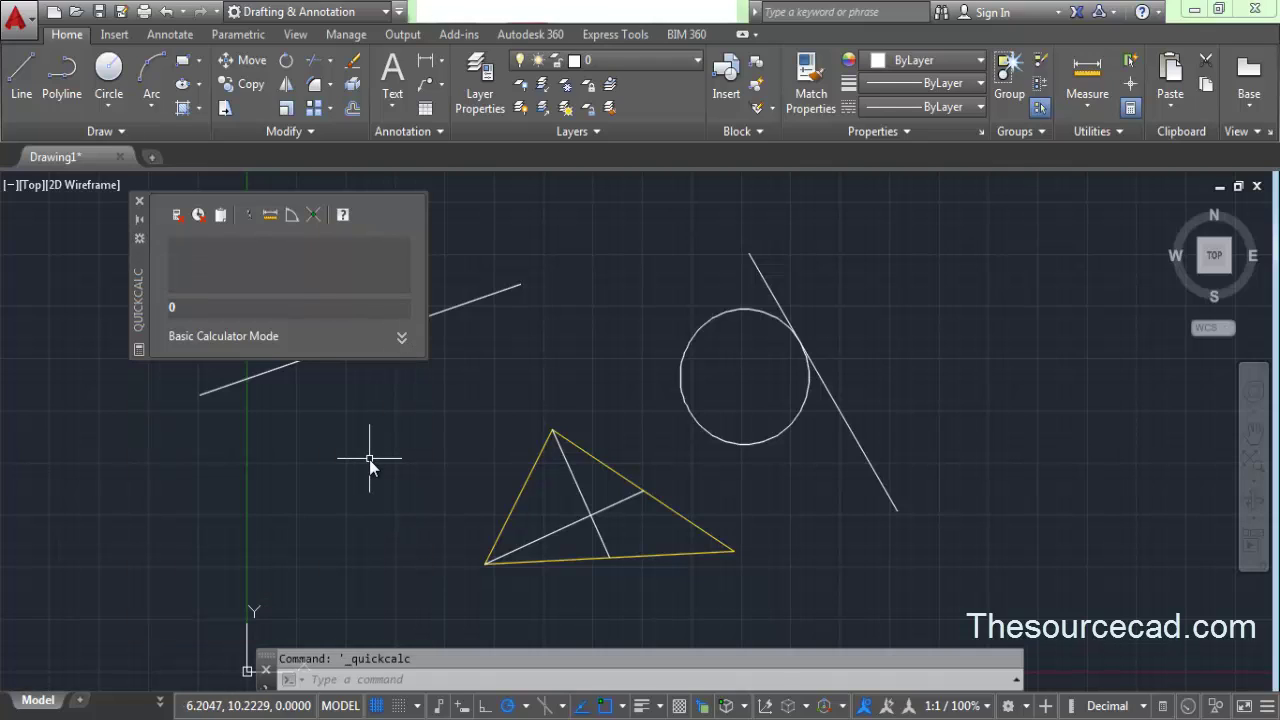
left_click(401, 338)
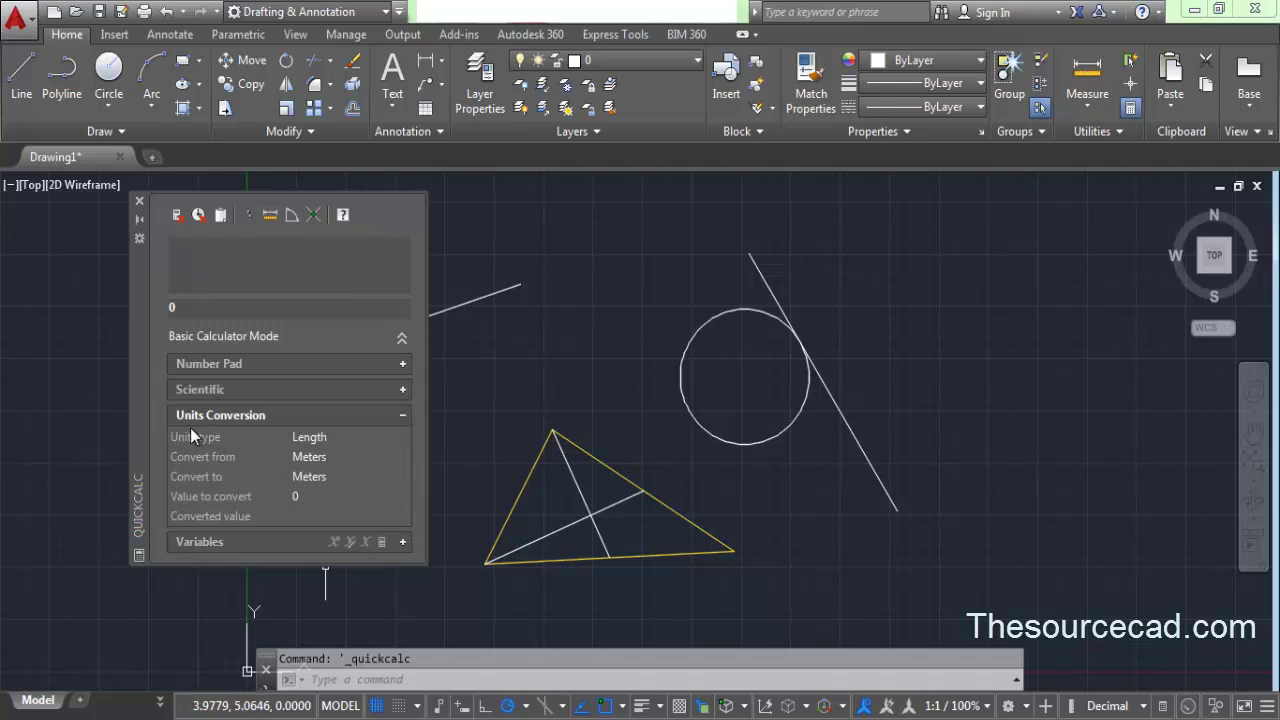
Step: Collapse the Units Conversion section, expand the Number Pad and enlarge the QuickCalc palette to fit all its sections
left_click(403, 415)
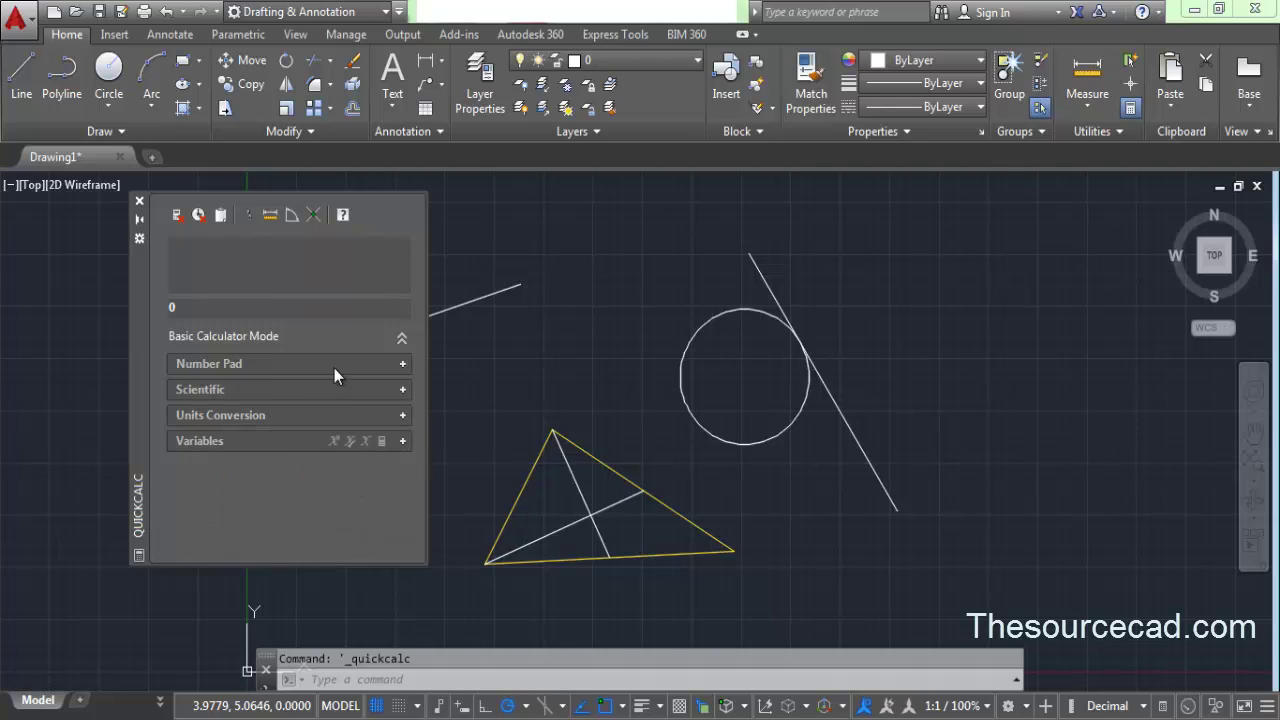
left_click(403, 363)
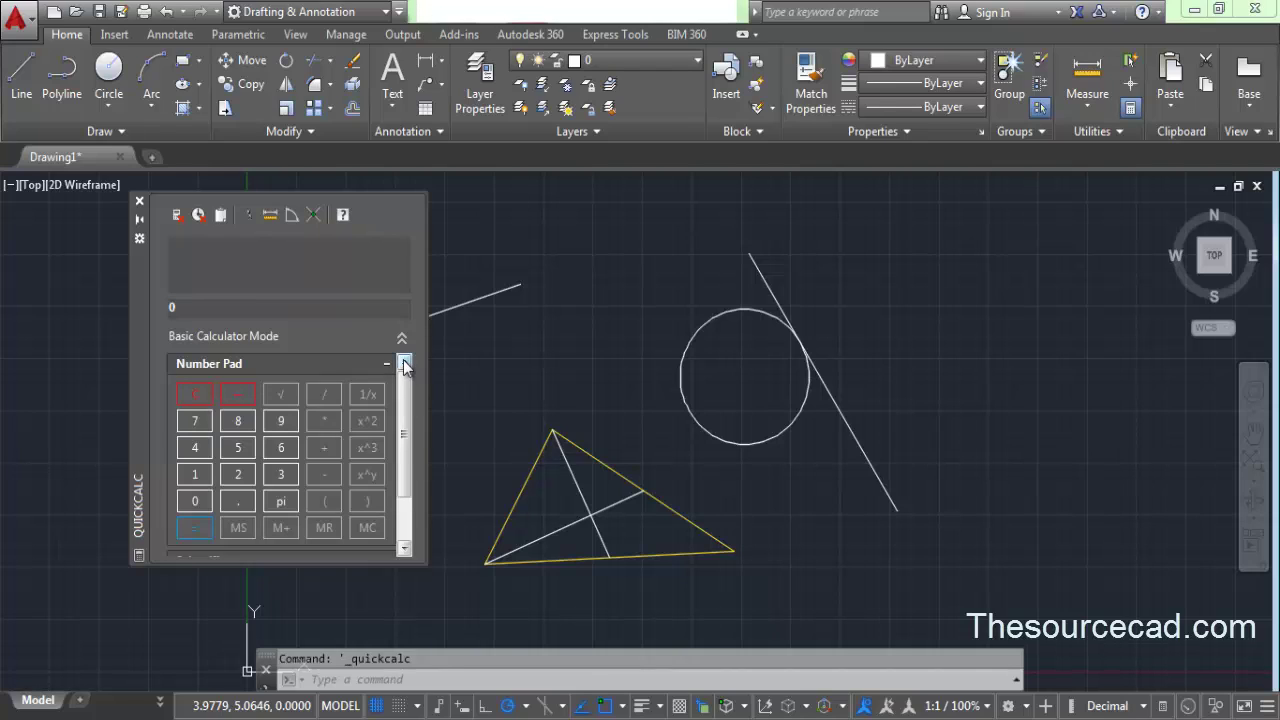
left_click_drag(300, 565, 308, 637)
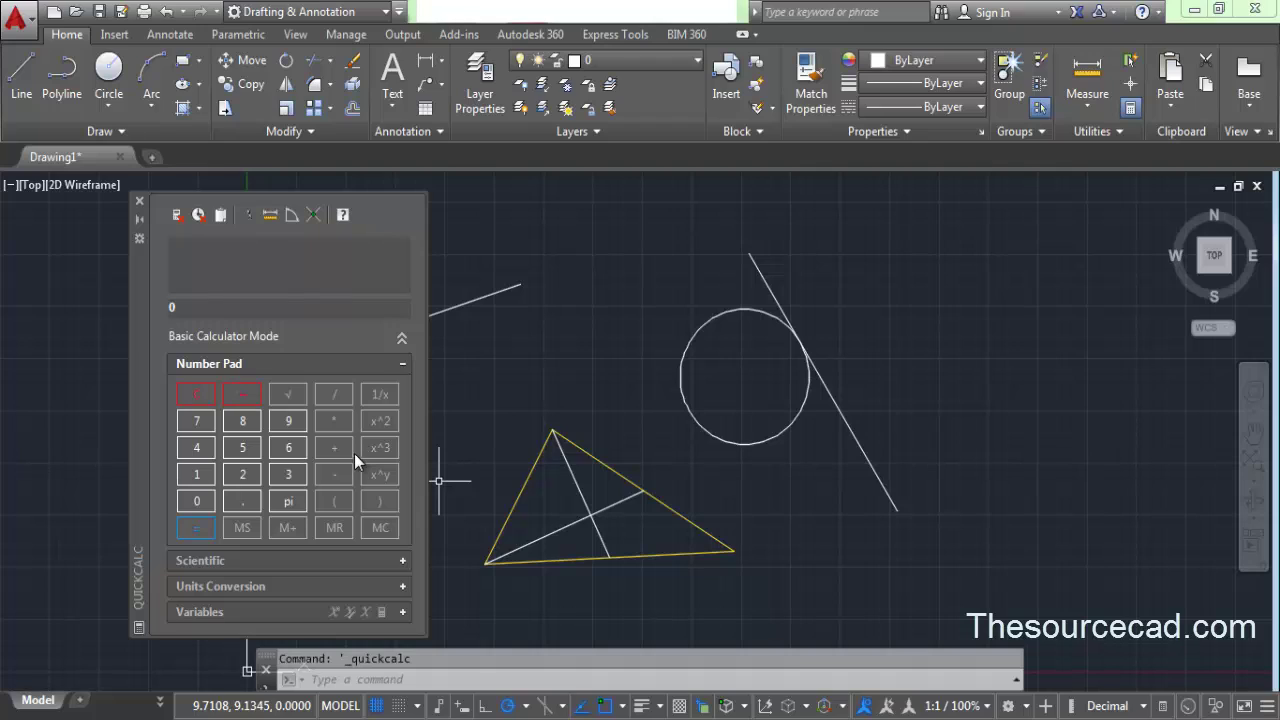
Step: Calculate 458*69 with the calculator's number pad
left_click(211, 448)
left_click(247, 450)
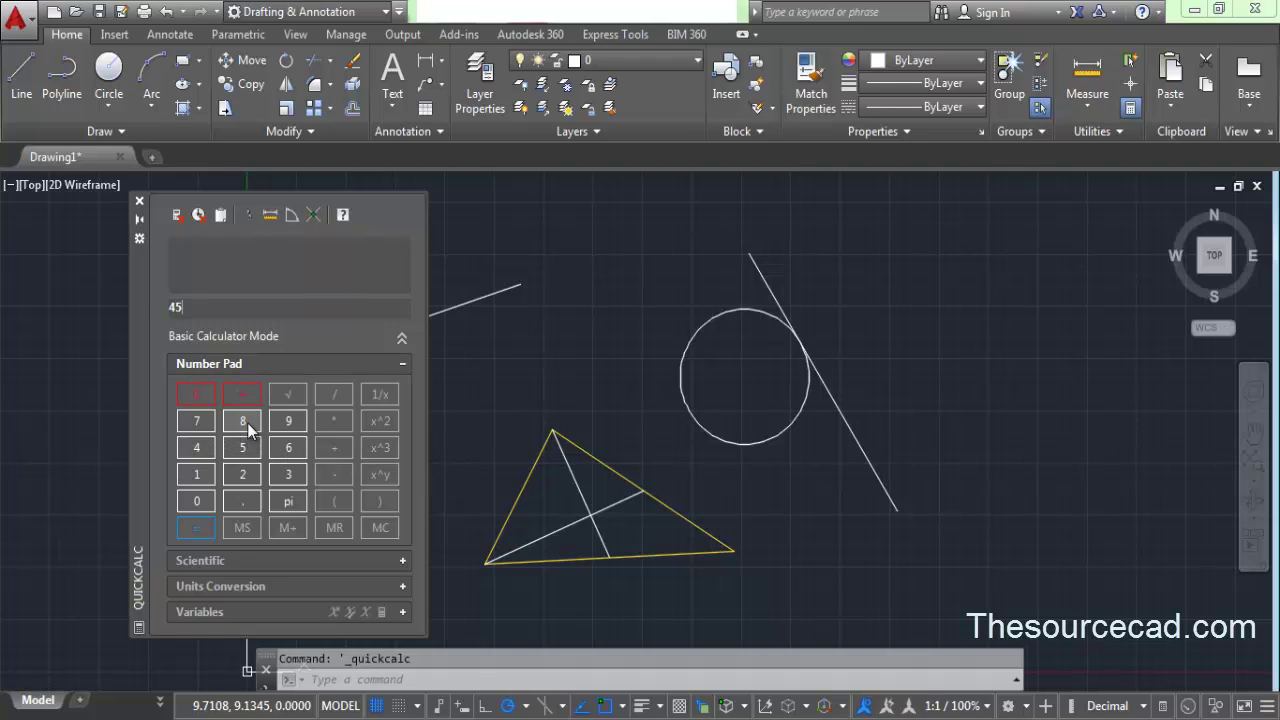
left_click(246, 422)
left_click(332, 423)
left_click(293, 446)
left_click(293, 421)
left_click(192, 530)
Step: Clear the previous result from the input box and calculate 458*45
key("BackSpace")
key("BackSpace")
key("BackSpace")
key("BackSpace")
key("BackSpace")
type("458*45")
key("Return")
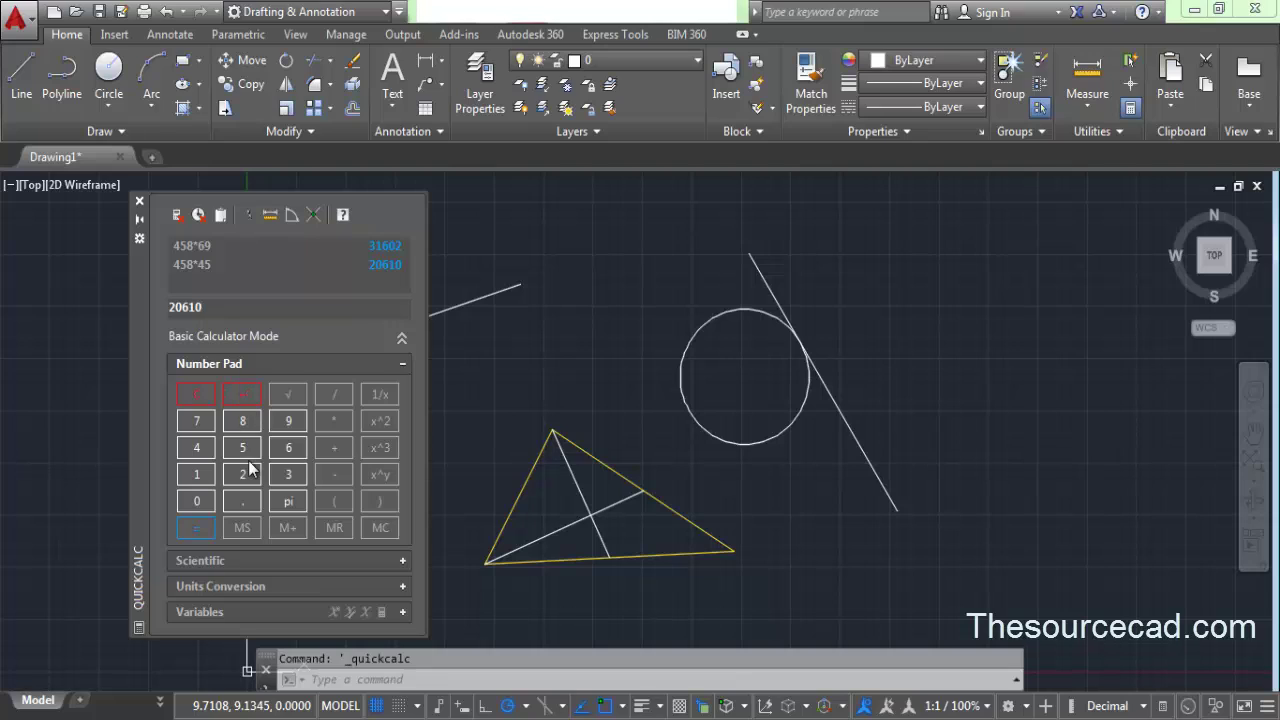
Step: Expand the Scientific section of the calculator and collapse the Number Pad
left_click(403, 560)
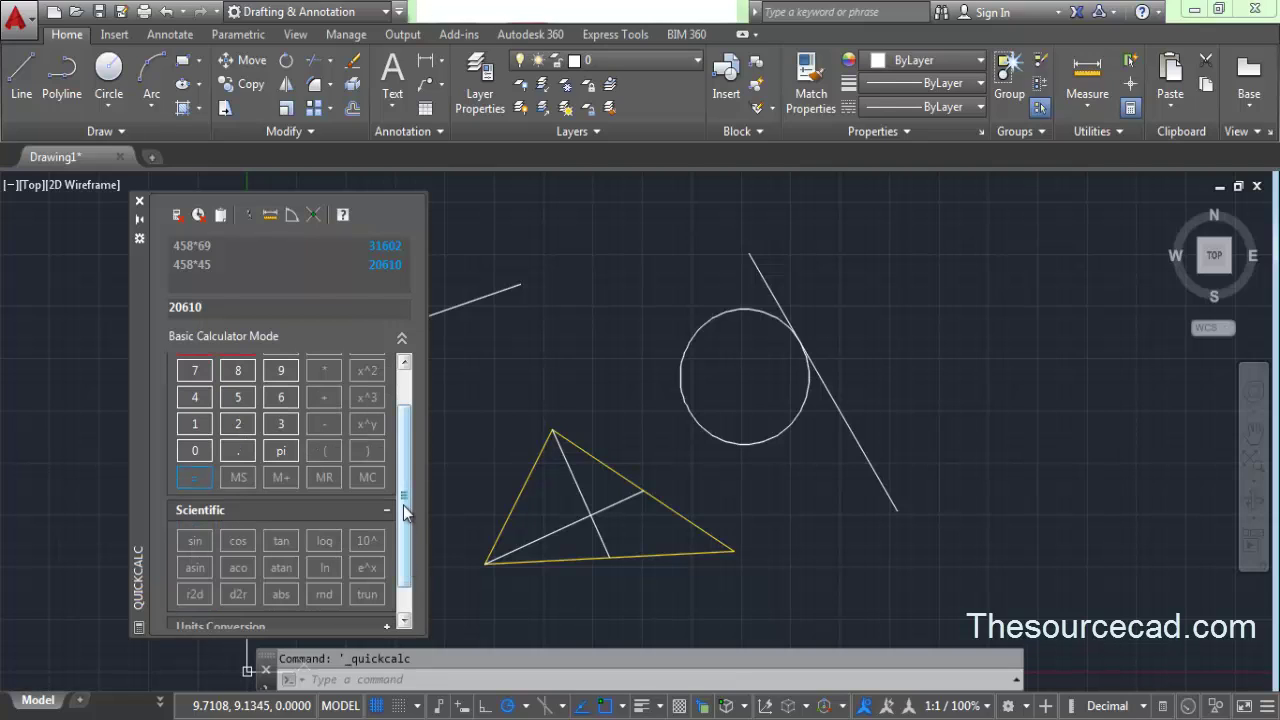
scroll(403, 505, "up", 2)
left_click(389, 365)
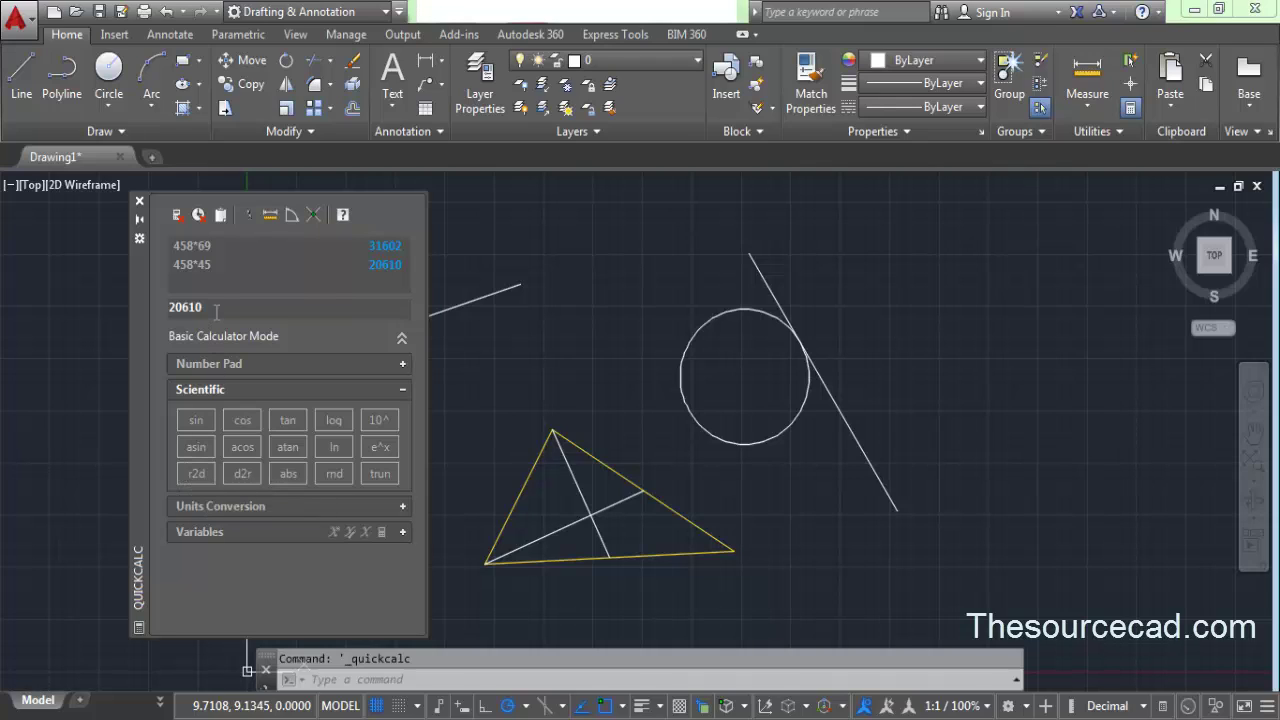
Step: Calculate sin(30) with the scientific sine function, starting from an empty input box, and clear the result from the box
left_click_drag(216, 310, 151, 326)
key("Delete")
left_click(191, 419)
key("Return")
left_click_drag(210, 307, 165, 312)
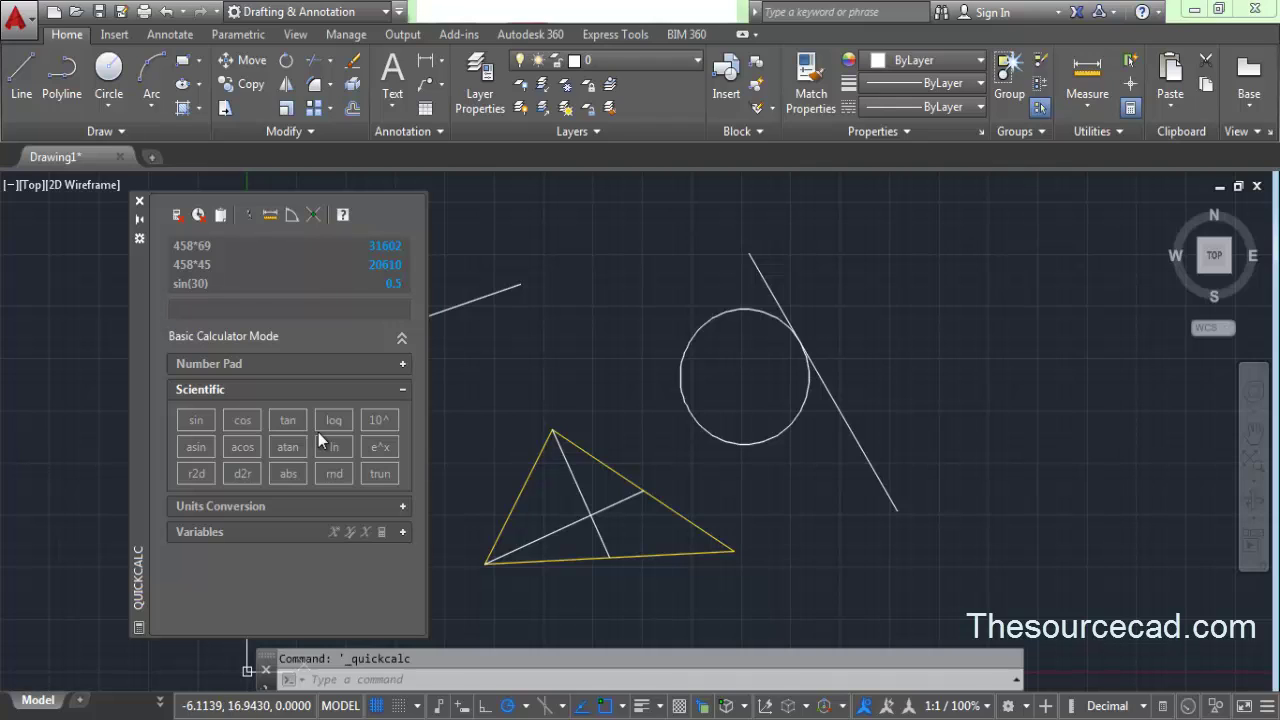
Step: Collapse the Scientific section, expand Units Conversion and choose Length as the units type
left_click(406, 388)
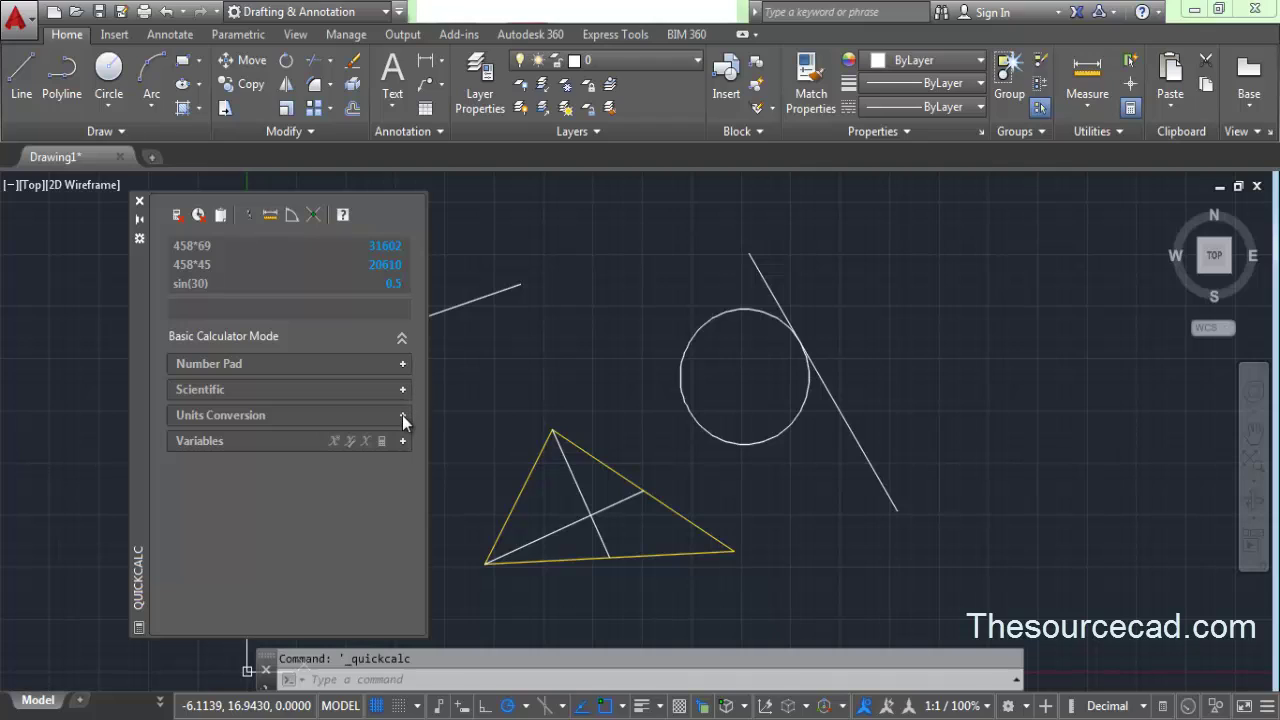
left_click(402, 415)
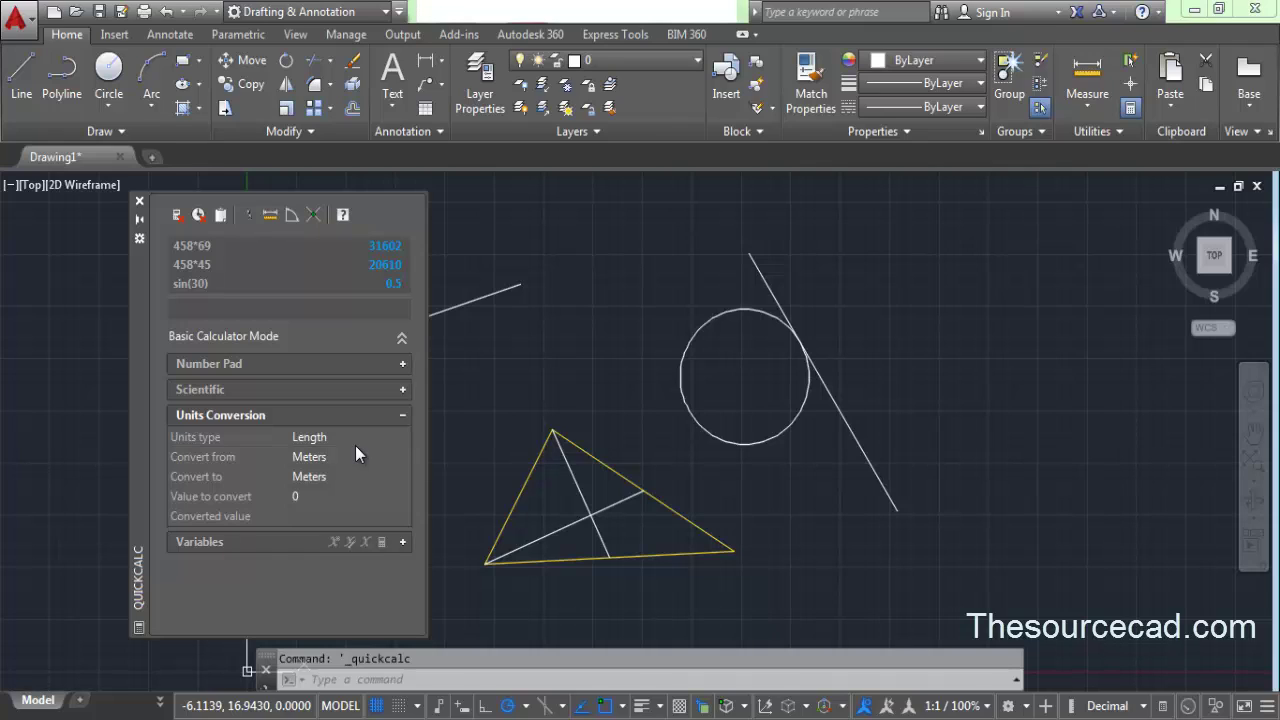
left_click(400, 438)
left_click(401, 437)
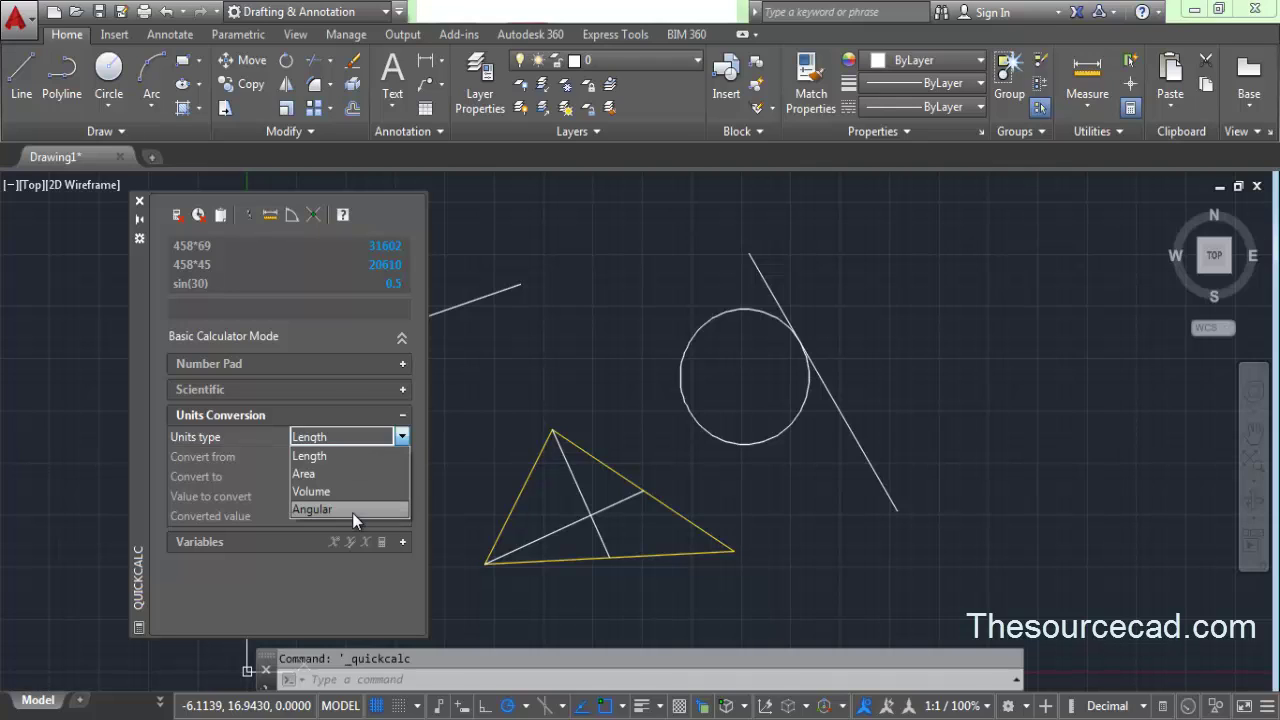
left_click(406, 438)
left_click(406, 438)
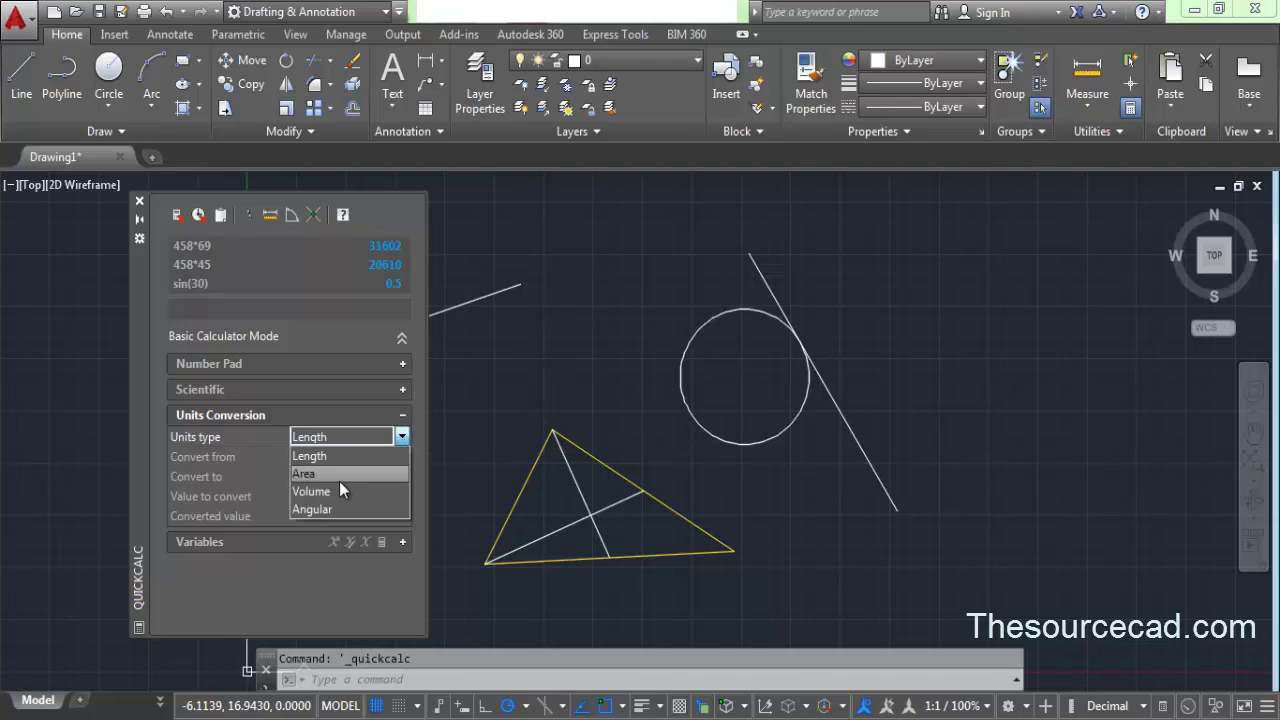
left_click(352, 455)
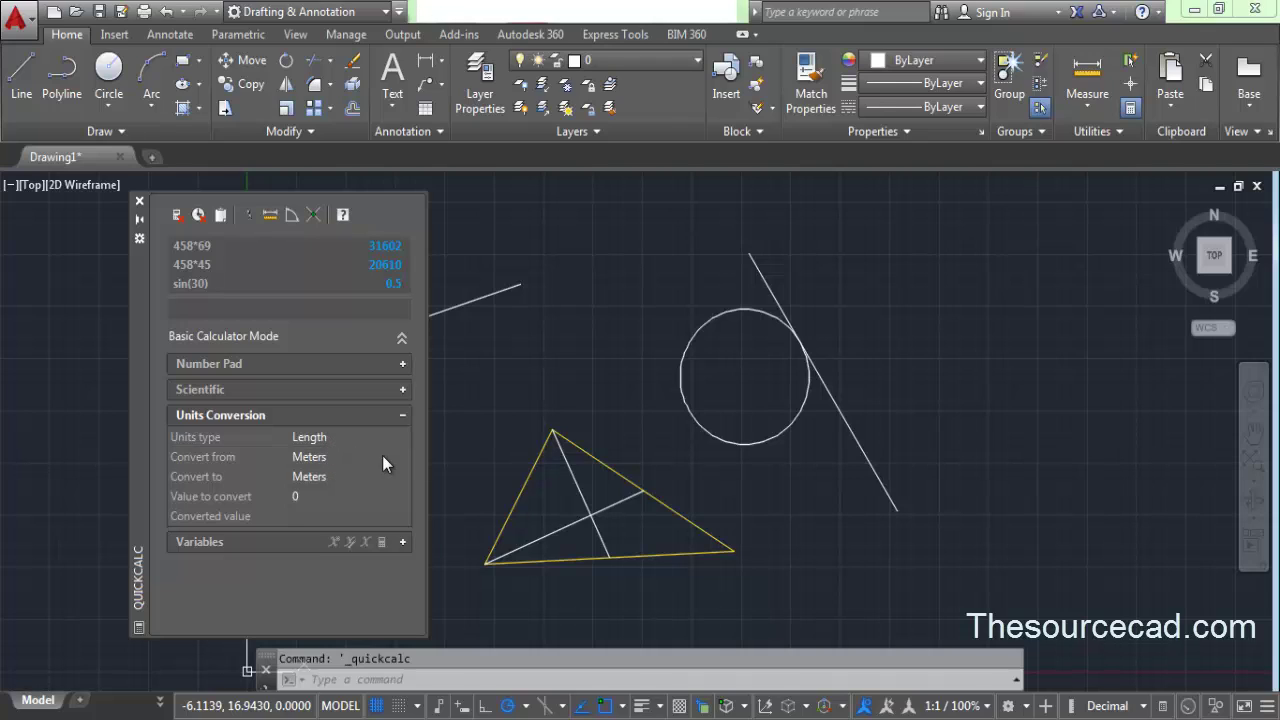
Step: Set the length conversion to go from Inches to Centimeters
left_click(382, 455)
left_click(402, 456)
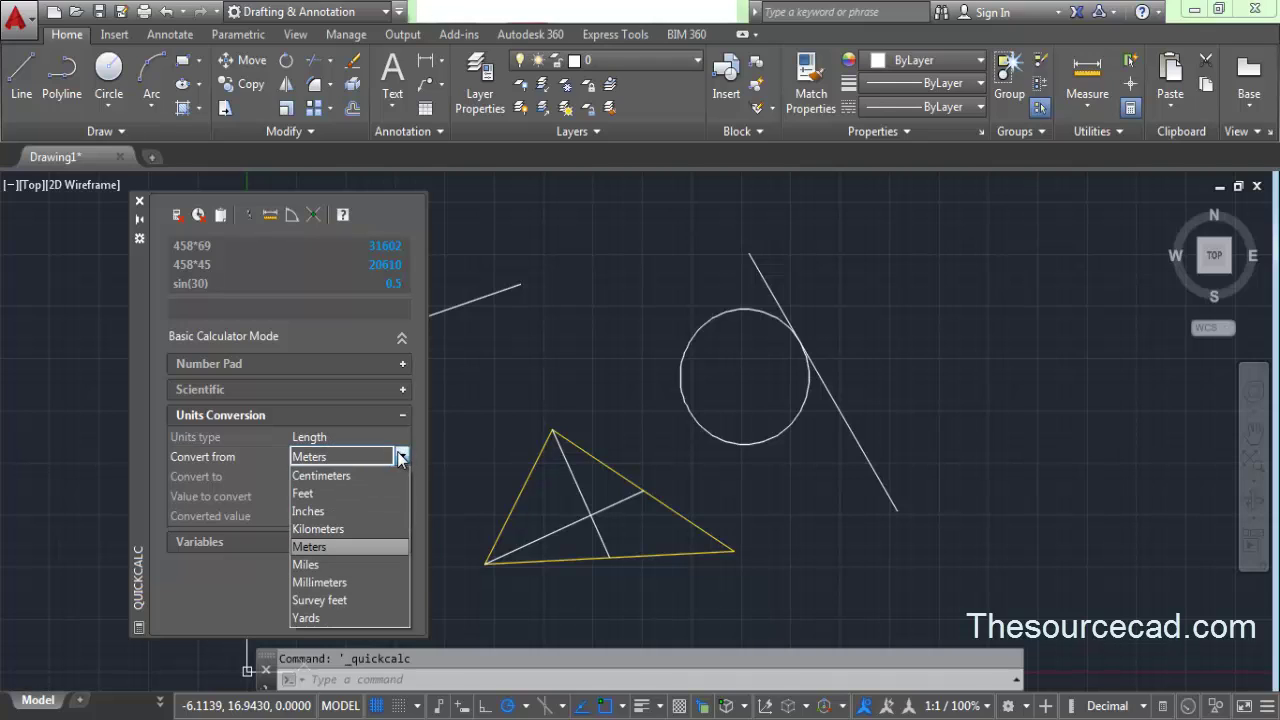
left_click(348, 511)
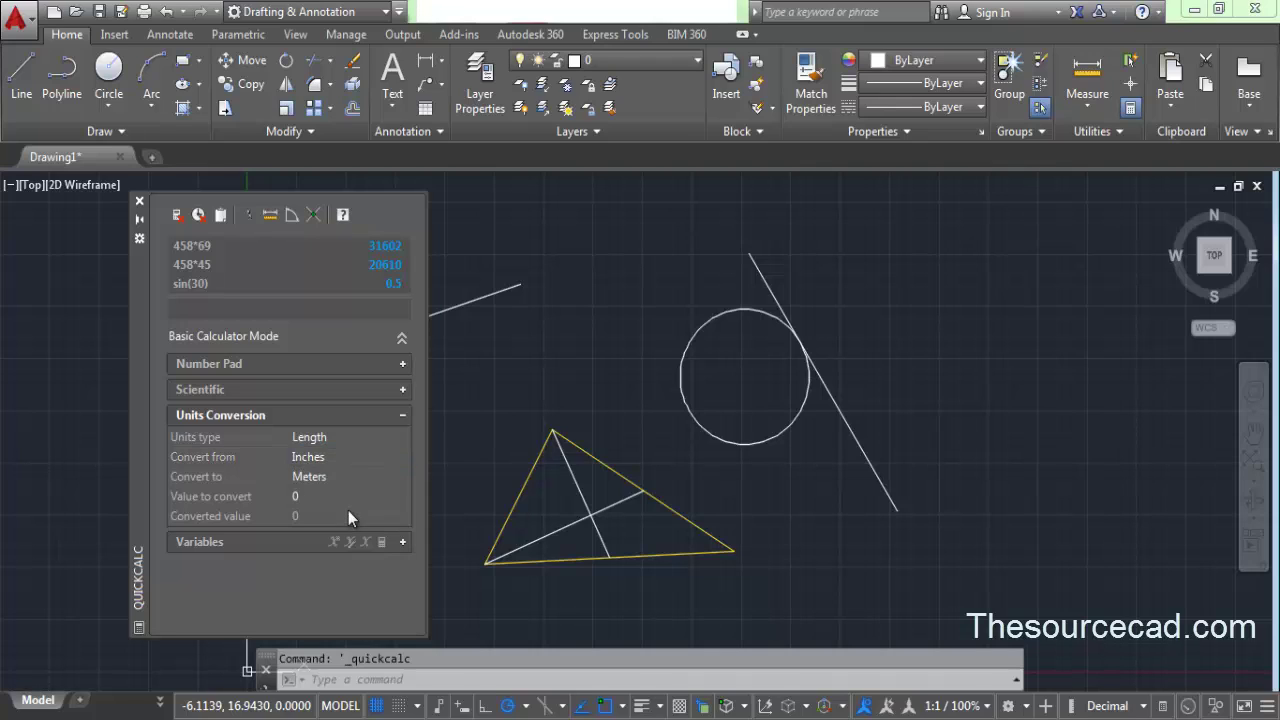
left_click(404, 476)
left_click(404, 476)
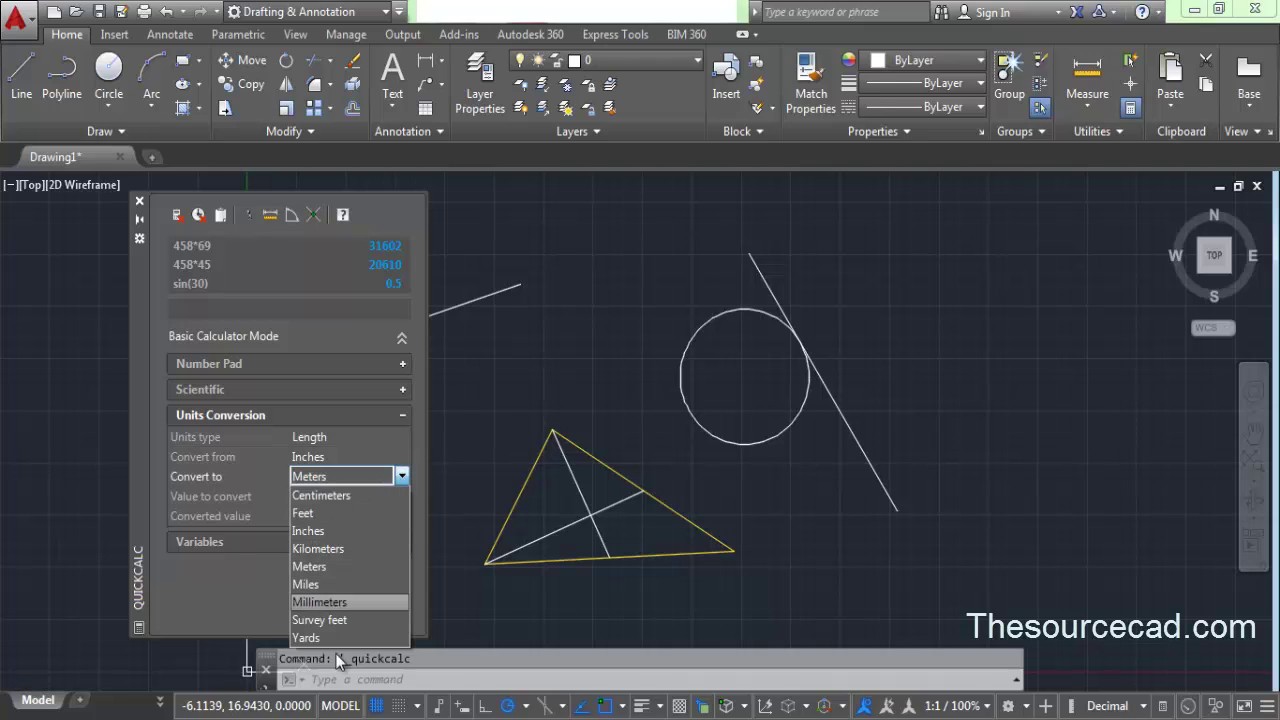
left_click(350, 496)
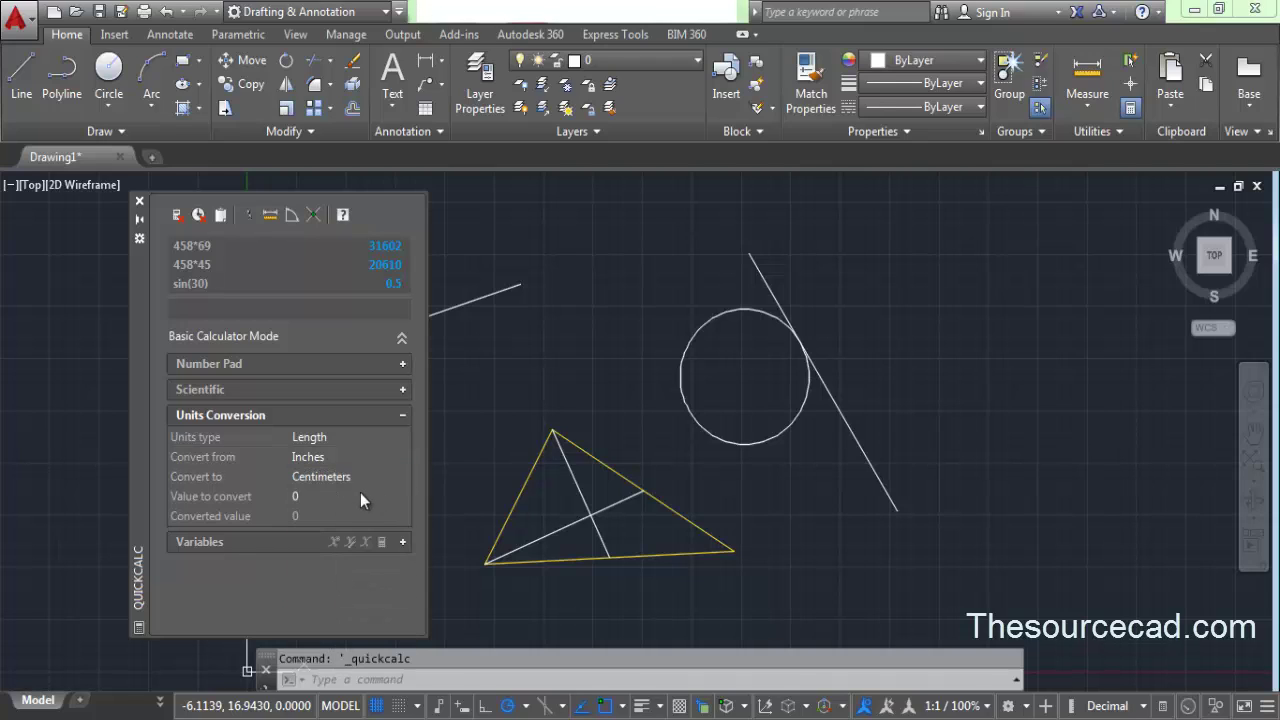
Step: Convert a value of 5 inches to centimeters
left_click(296, 499)
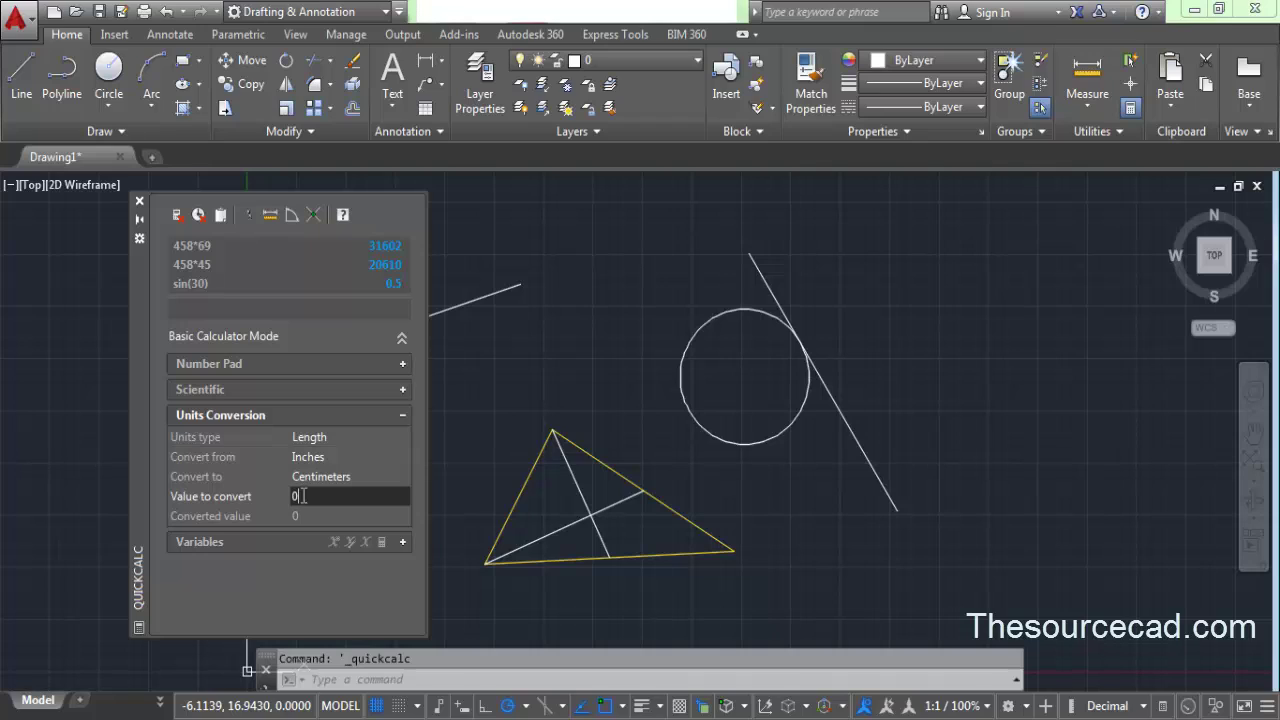
key("BackSpace")
type("5")
key("Return")
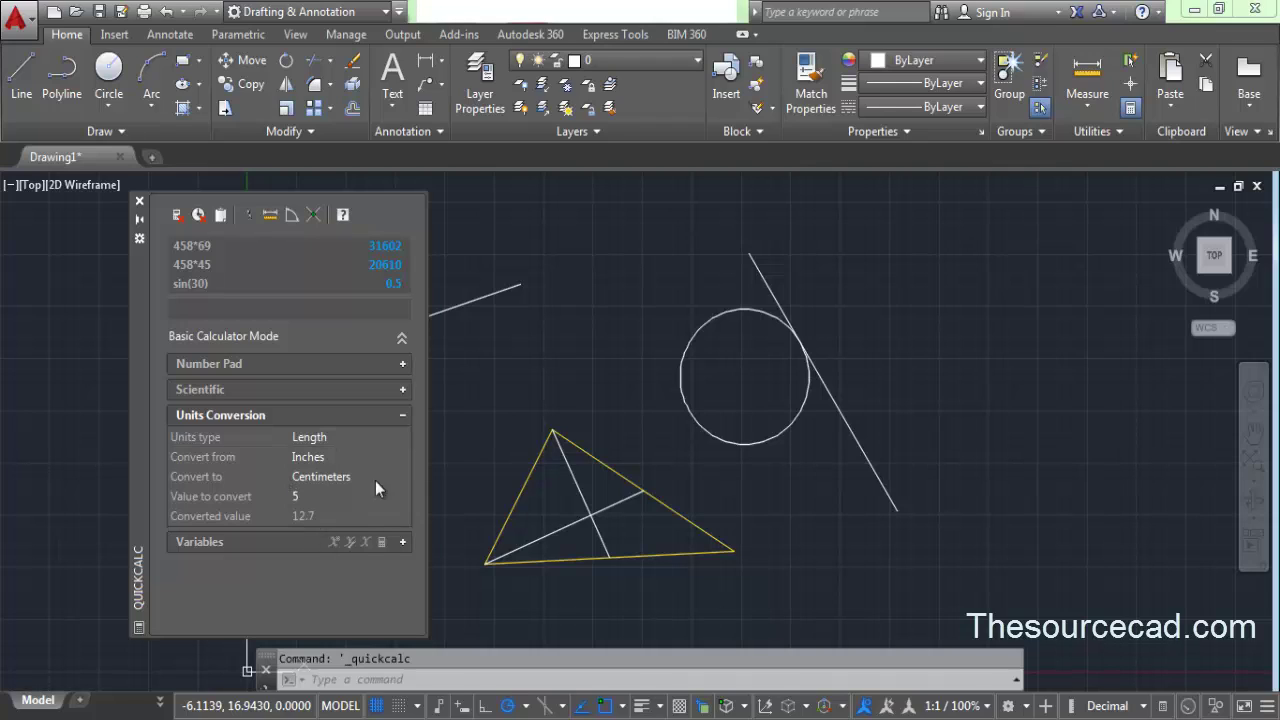
Step: Change the units type to Angular and set the unit to convert from to Radians
left_click(378, 436)
left_click(402, 436)
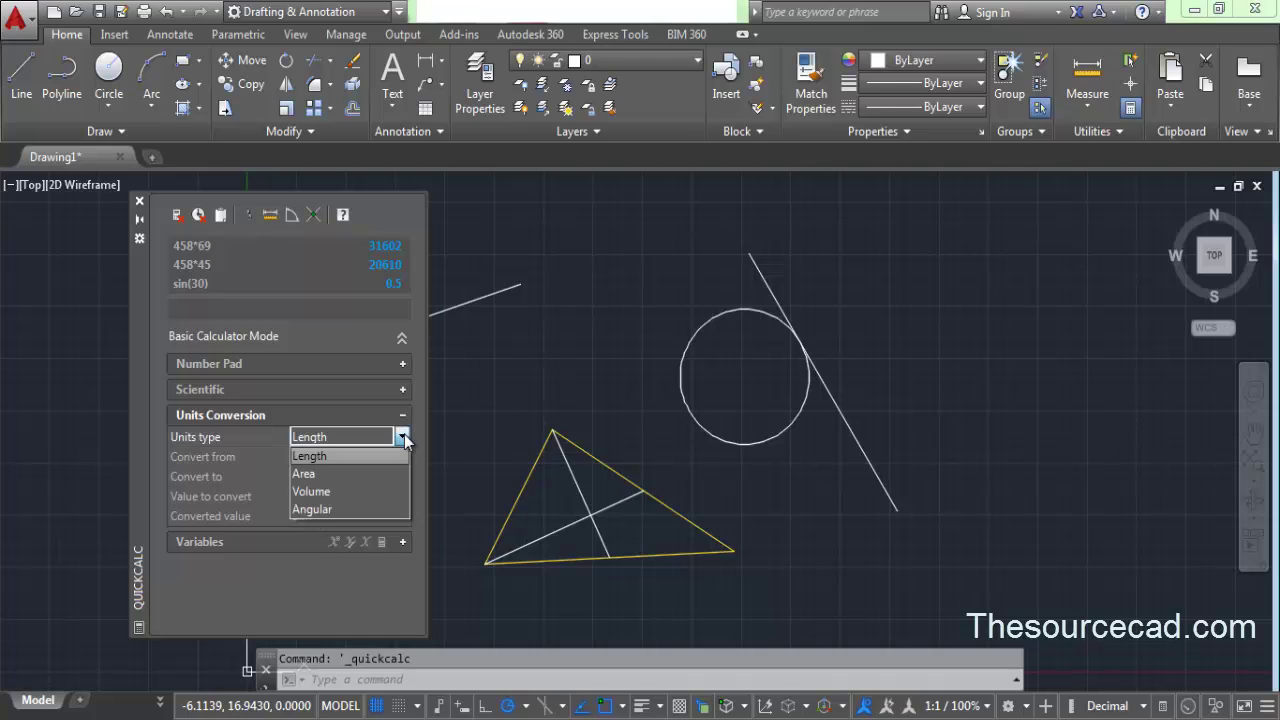
left_click(341, 508)
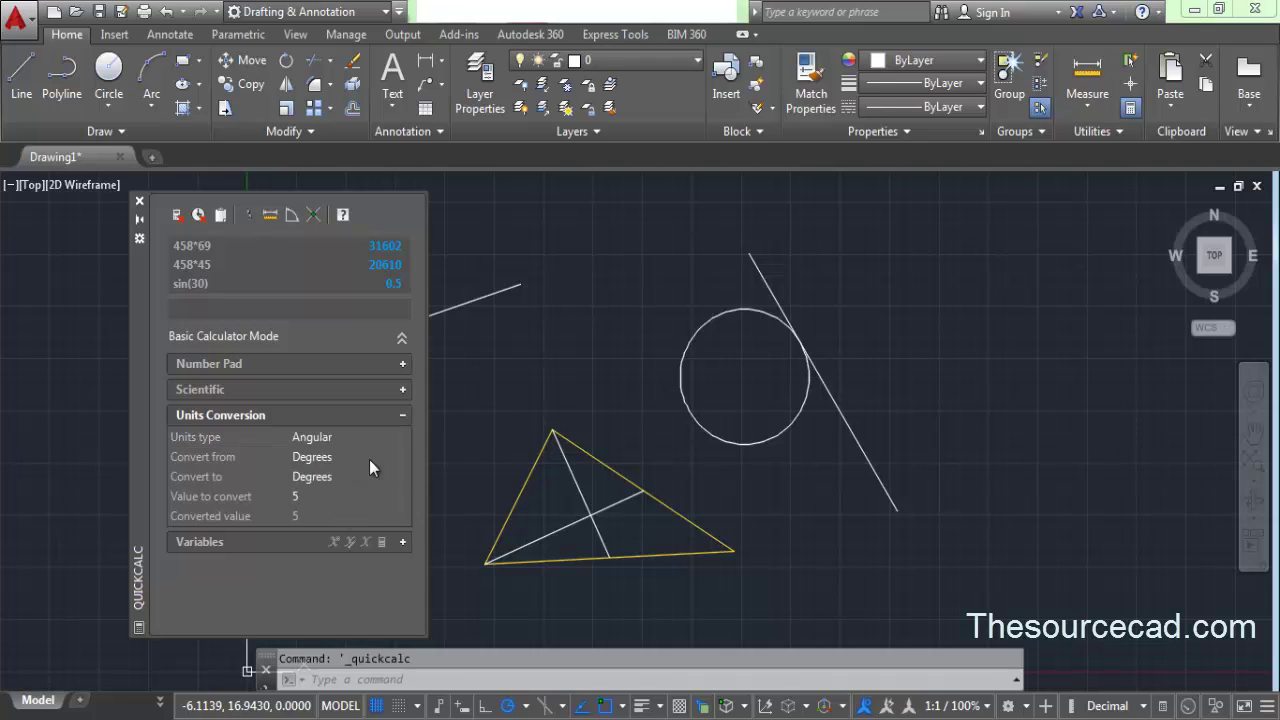
left_click(378, 457)
left_click(402, 456)
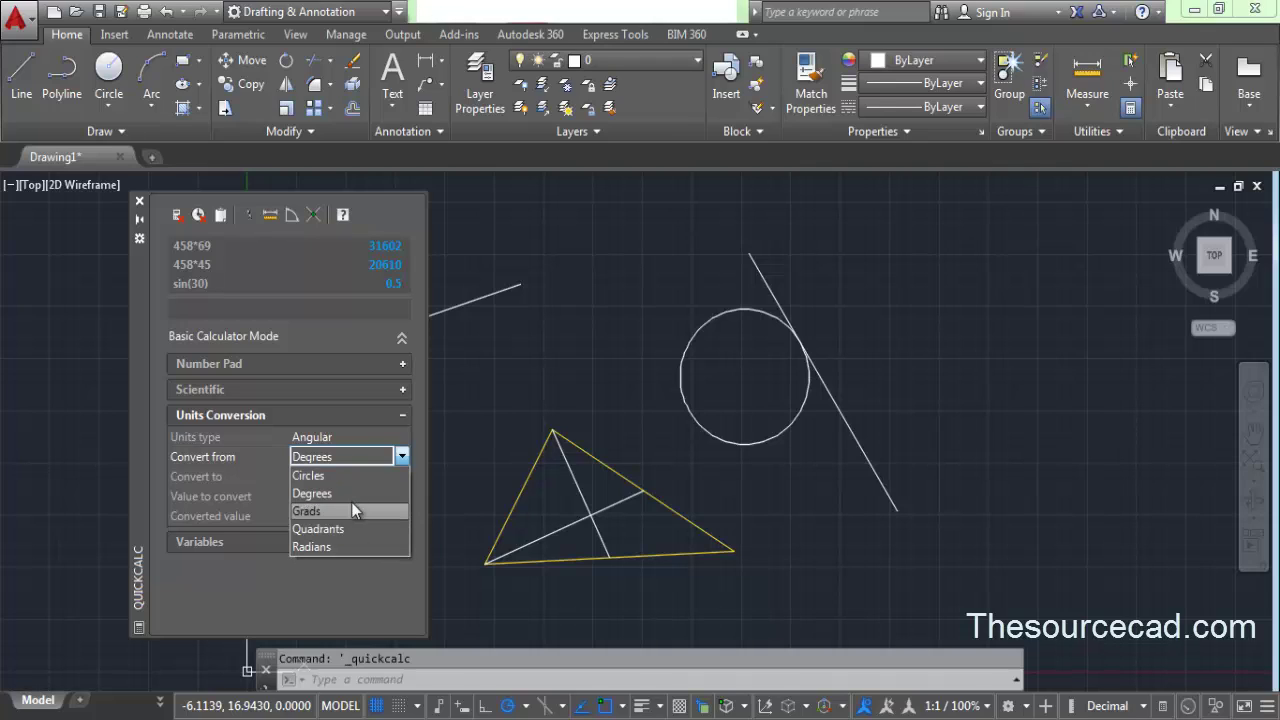
left_click(357, 545)
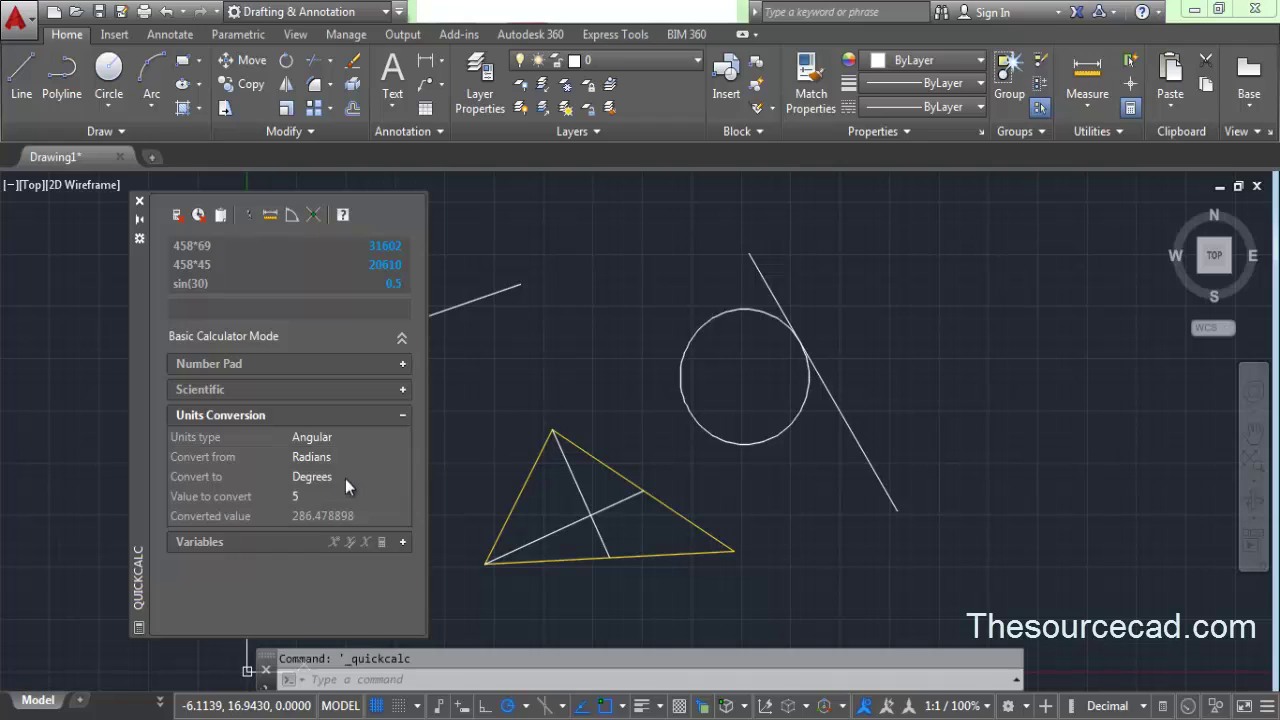
Step: Convert a value of 18 radians to degrees
left_click(305, 496)
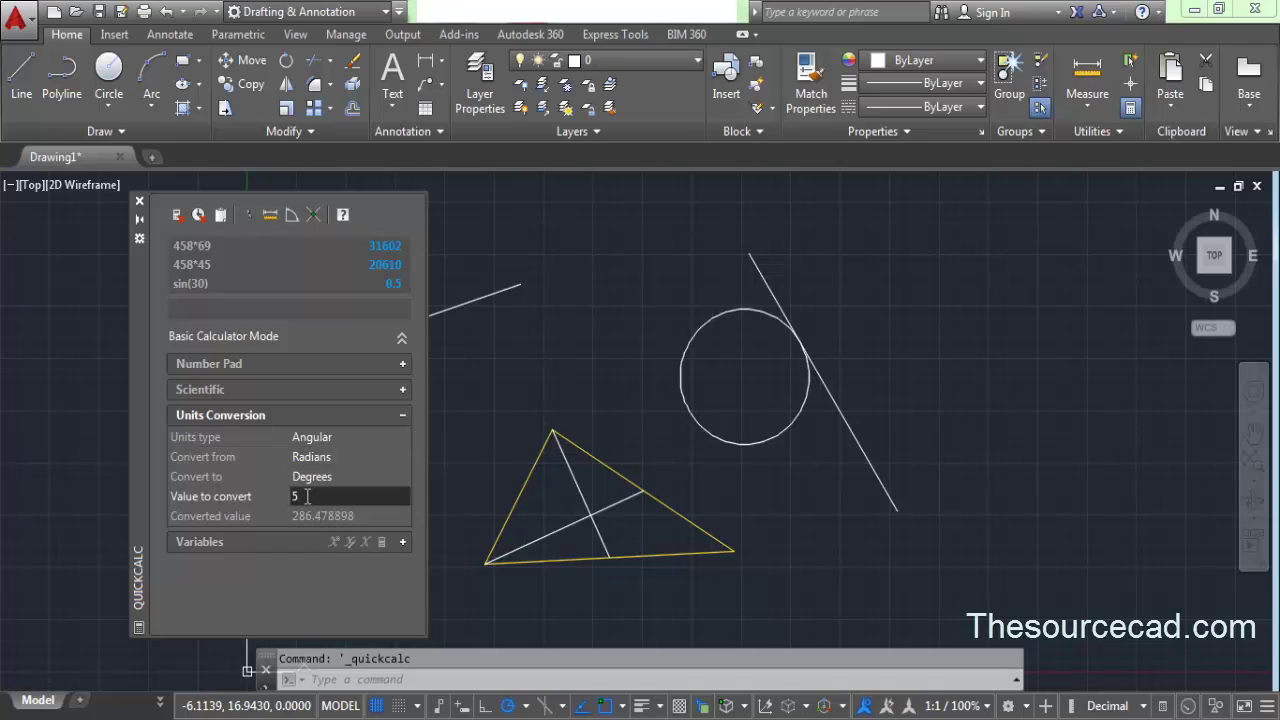
key("BackSpace")
type("18")
key("Return")
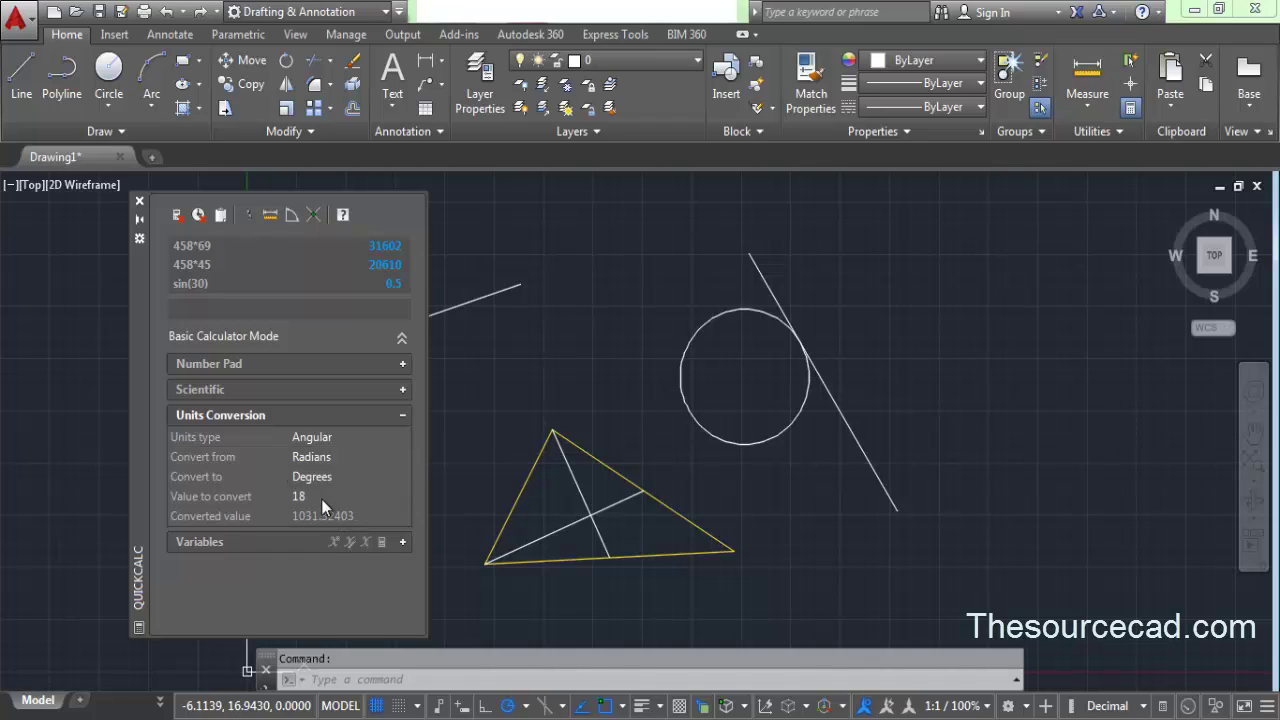
Step: Set the value to convert to 2 radians for the conversion to degrees
left_click(309, 498)
double_click(309, 497)
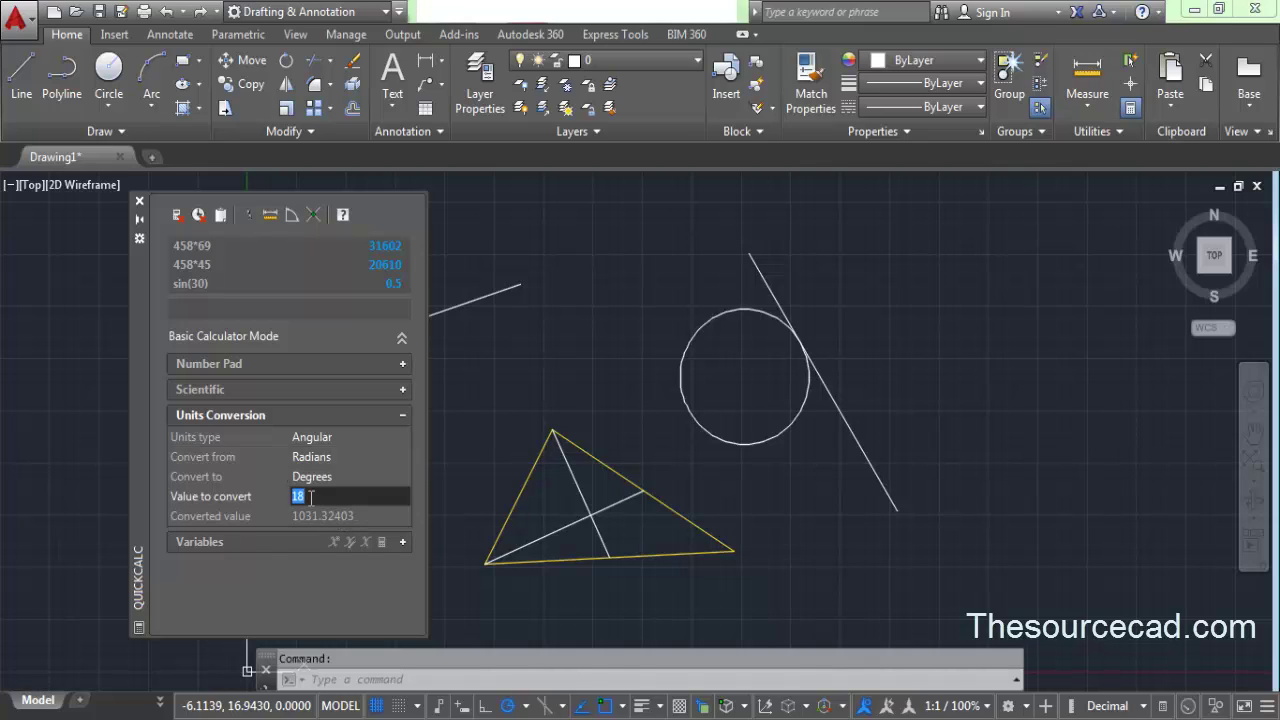
key("BackSpace")
type("2")
key("Return")
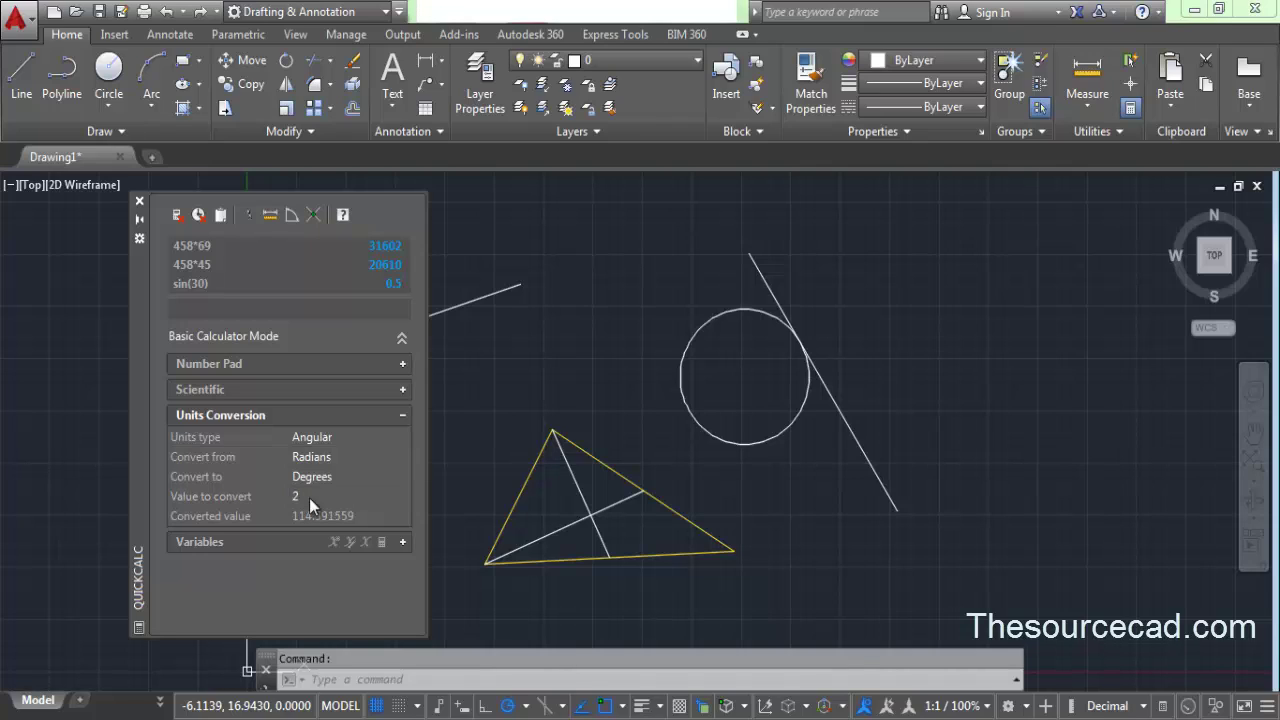
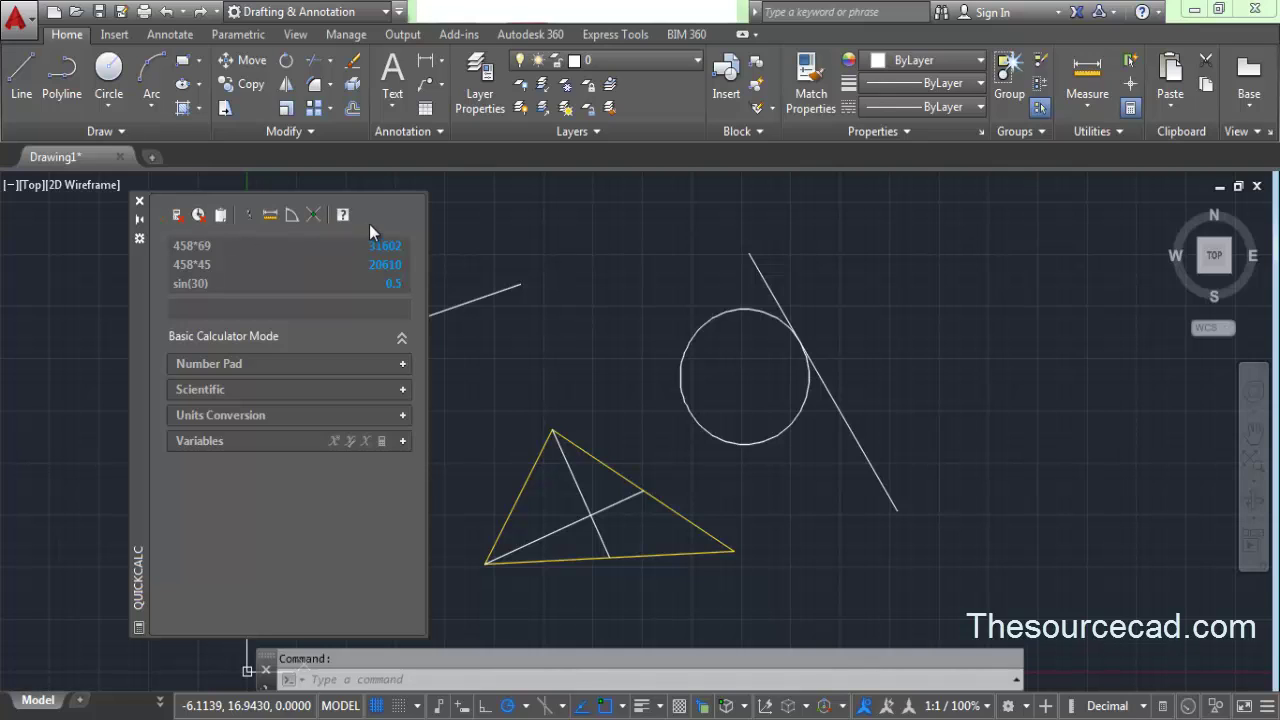
Step: Move the QuickCalc palette aside and shift the drawing so that none of its objects is covered
left_click_drag(143, 280, 65, 303)
middle_click_drag(464, 381, 657, 386)
left_click(757, 286)
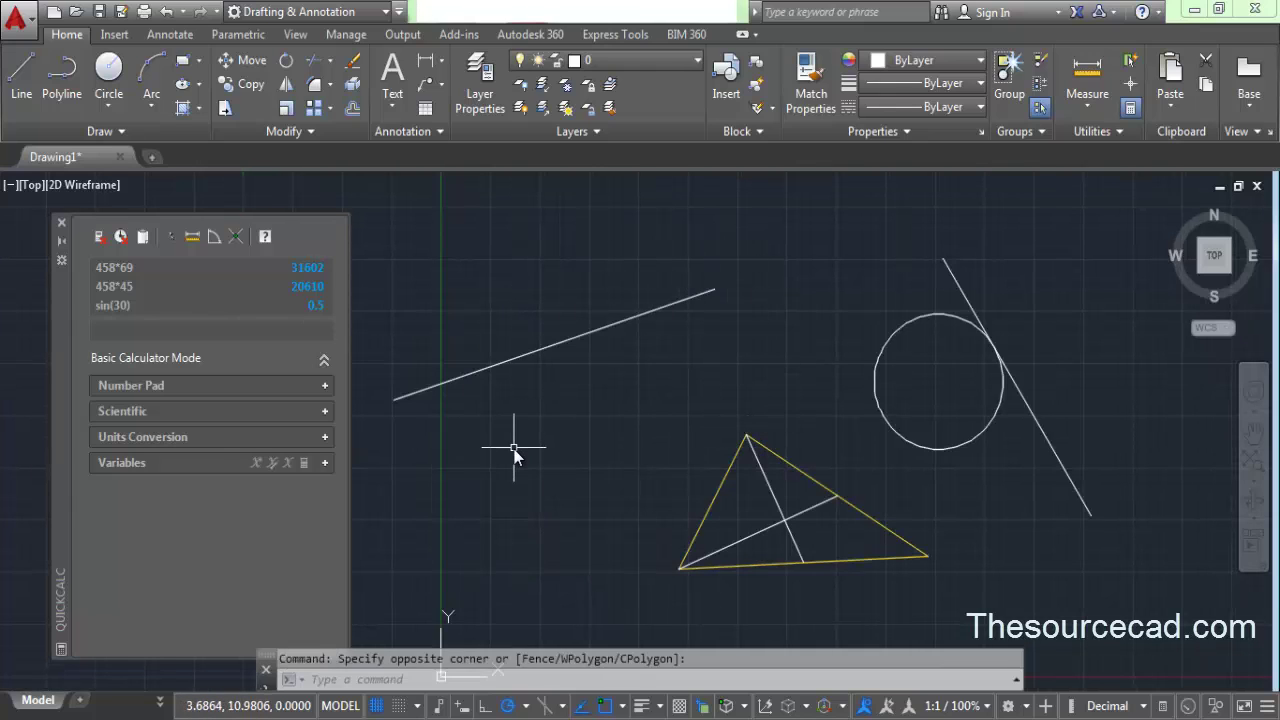
Step: Clear the calculator's input box and expand the Number Pad section
left_click(98, 240)
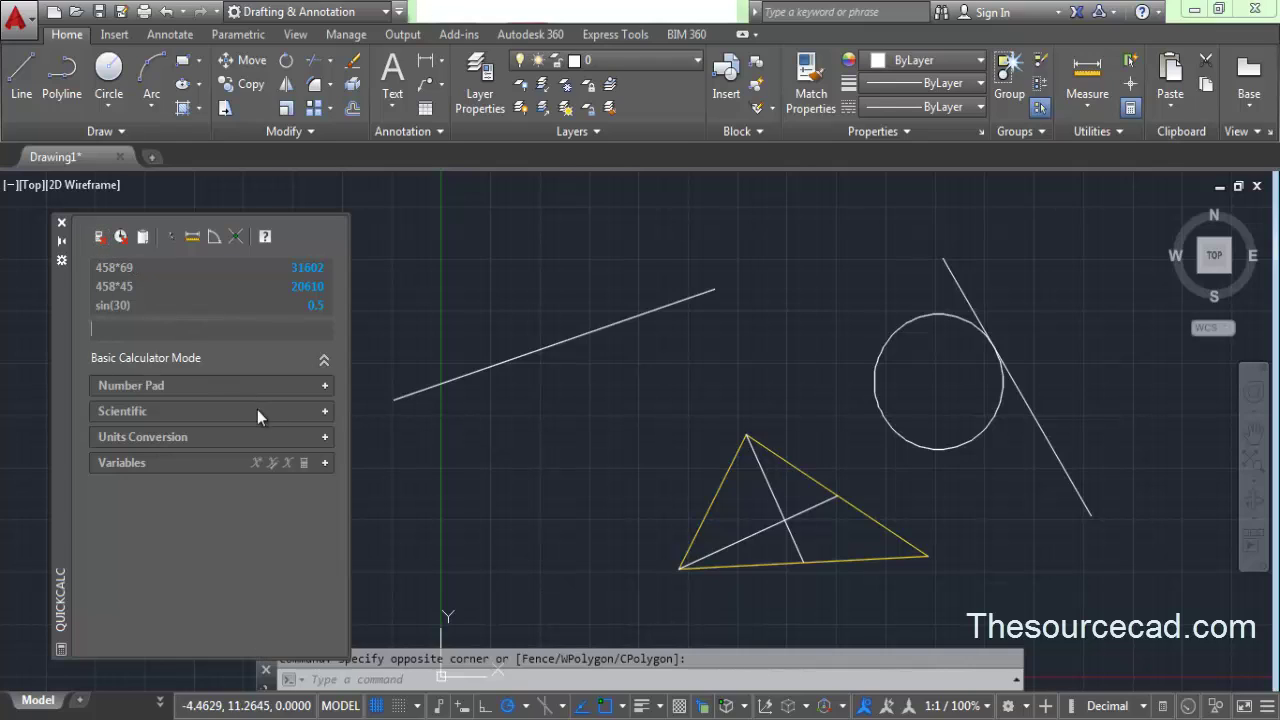
left_click(324, 386)
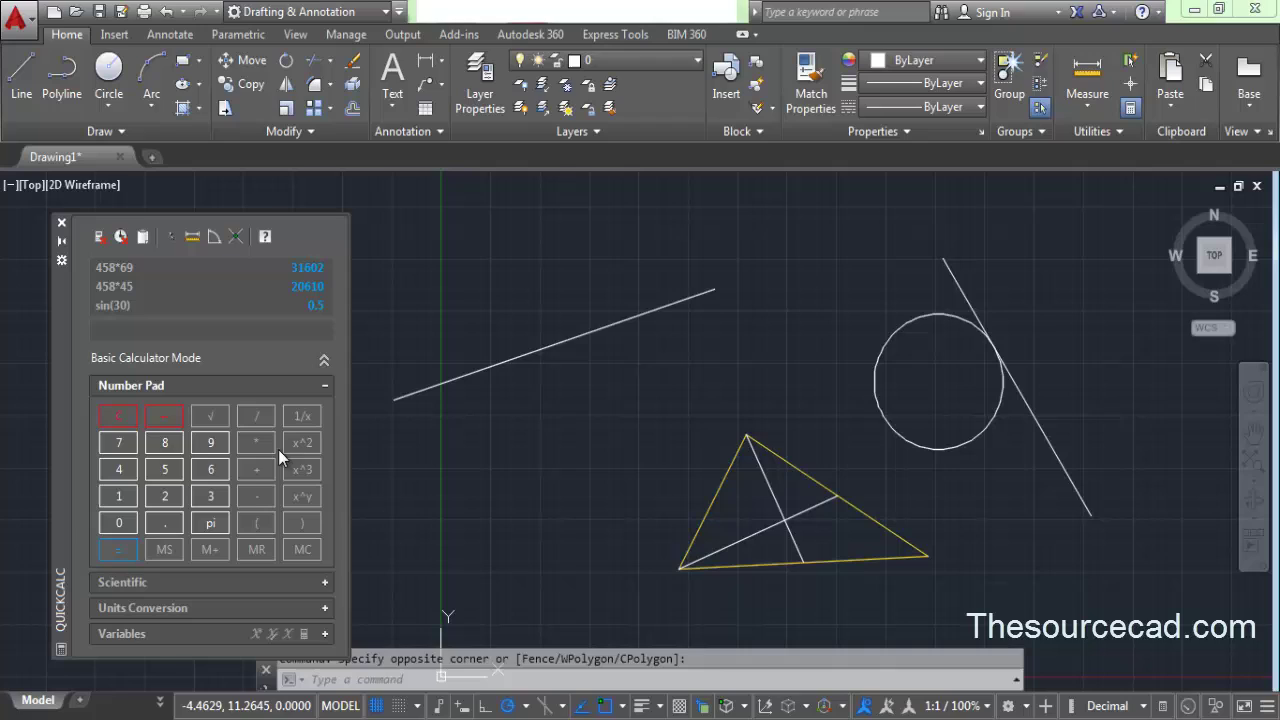
Step: Calculate 52 divided by 6 with the calculator's number pad and look back through the calculation history
left_click(168, 474)
left_click(164, 494)
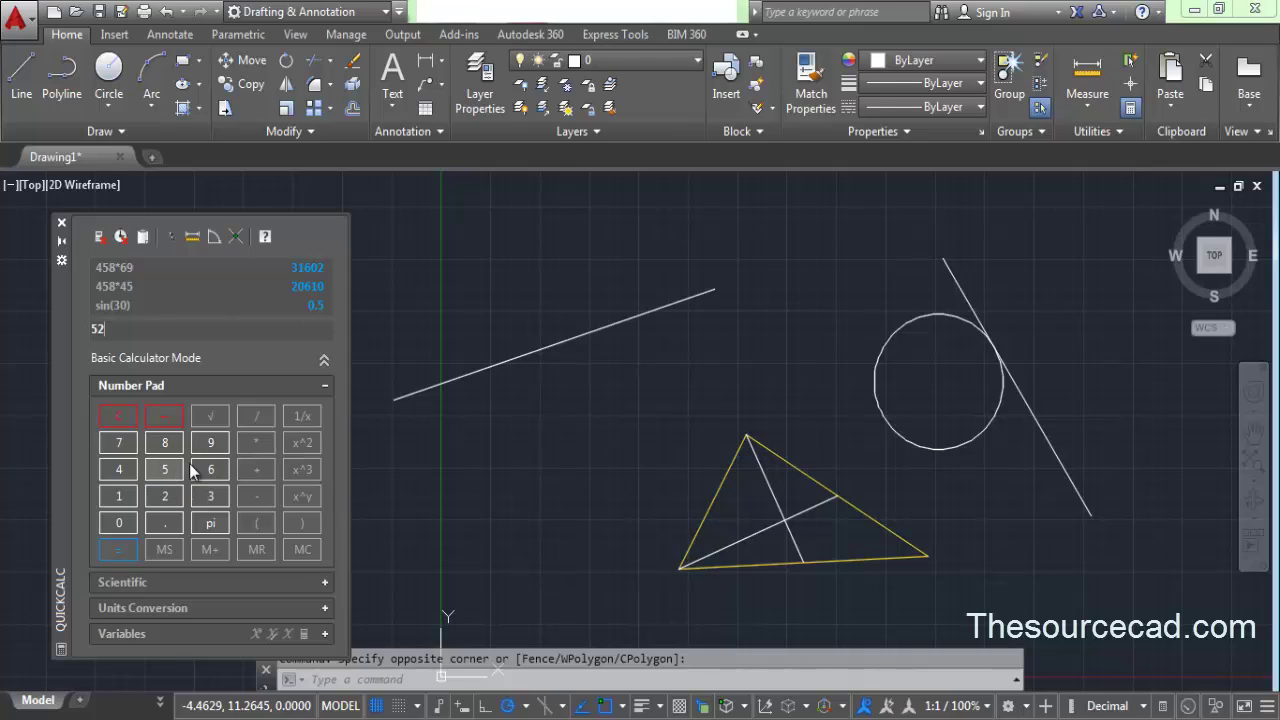
left_click(259, 418)
left_click(127, 548)
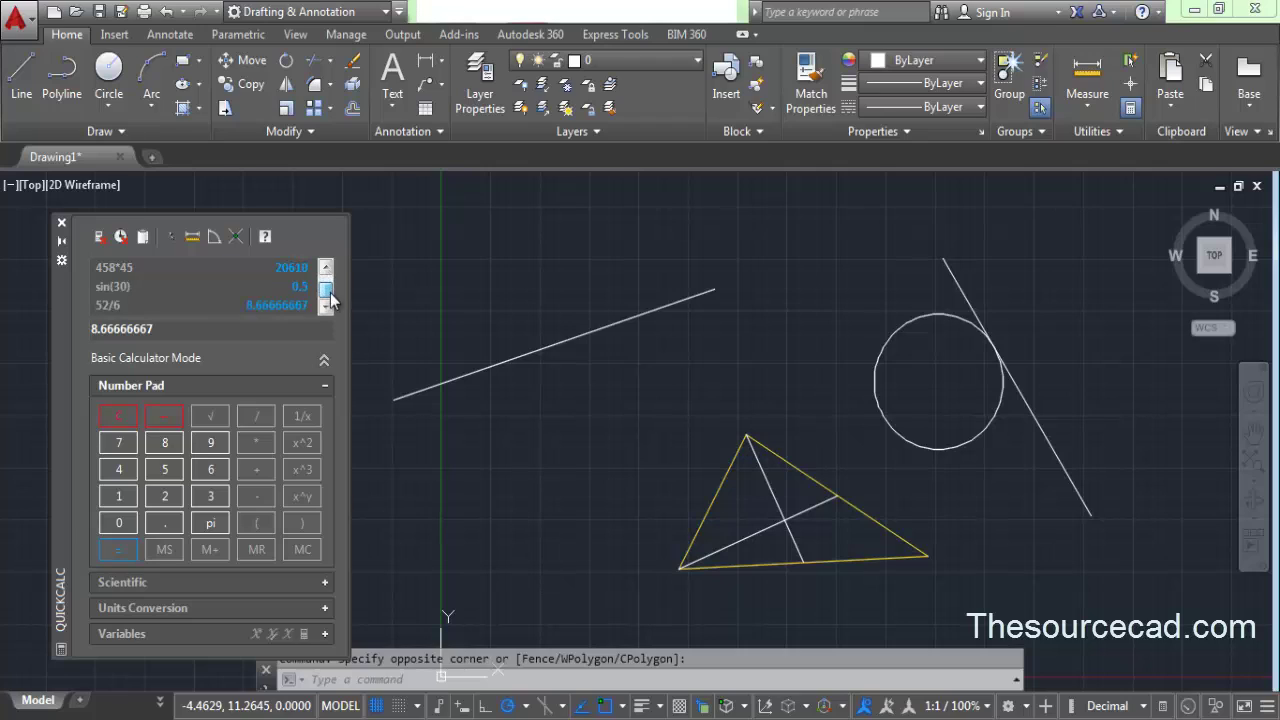
scroll(330, 295, "up", 1)
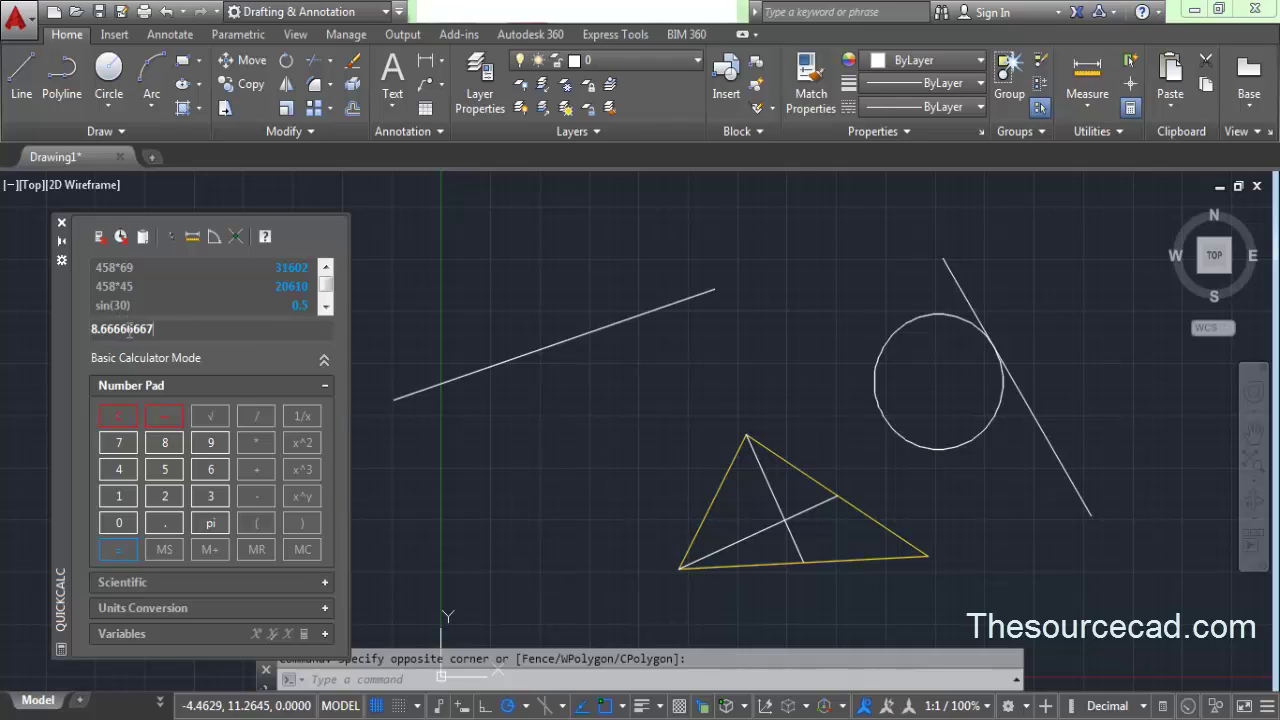
Step: Clear the calculator's input box and its history, and move the QuickCalc palette slightly upward
left_click(100, 237)
left_click(120, 238)
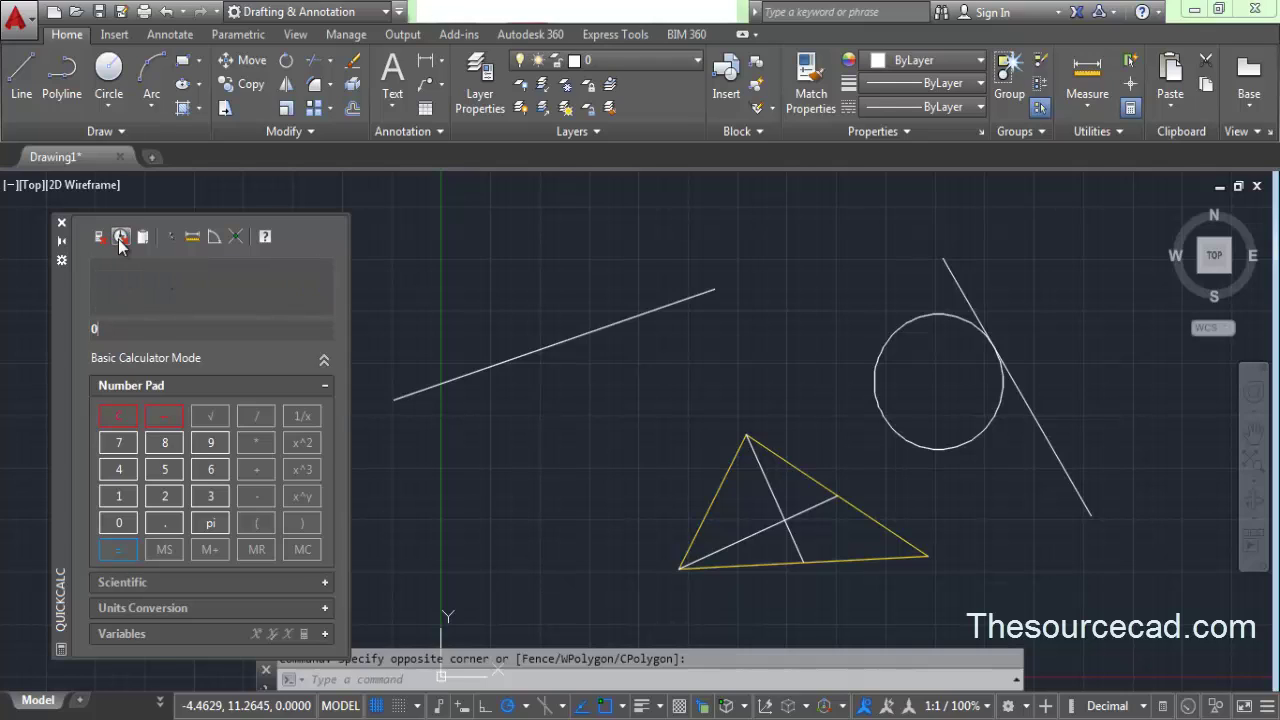
left_click_drag(67, 307, 69, 288)
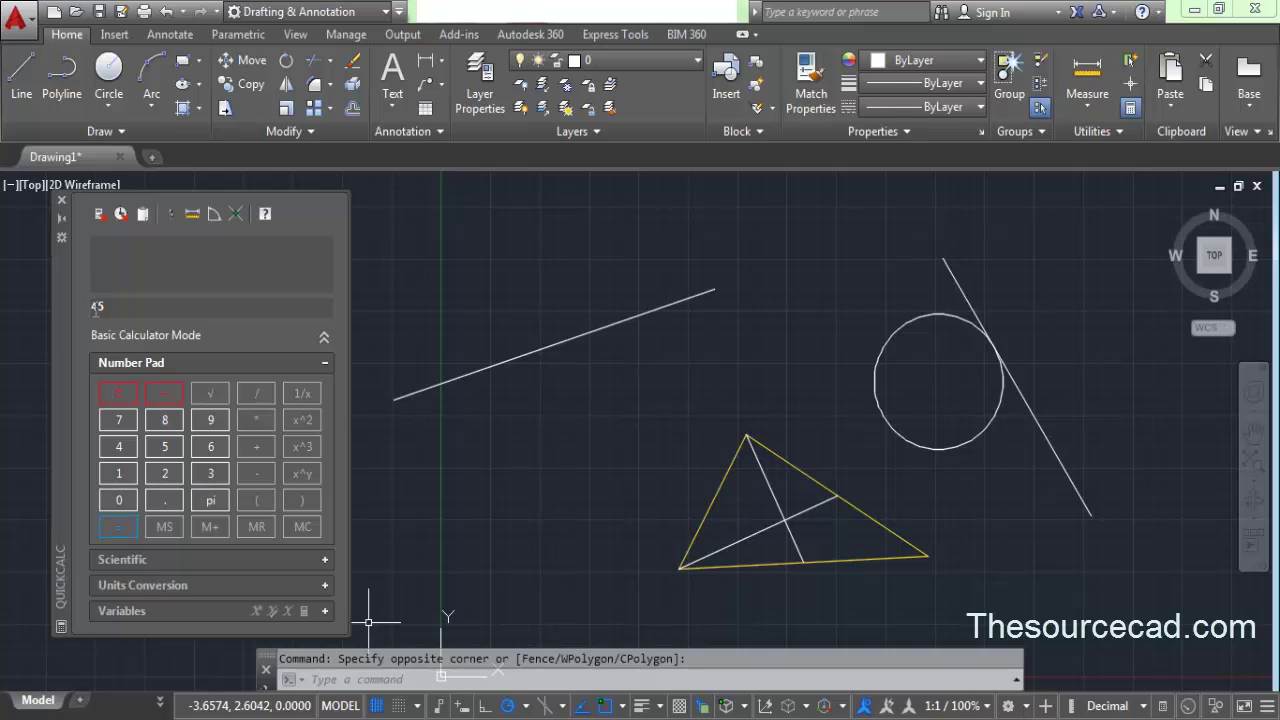
Step: Paste the value 45 from the calculator to the command line, and discard it in both places
left_click(145, 214)
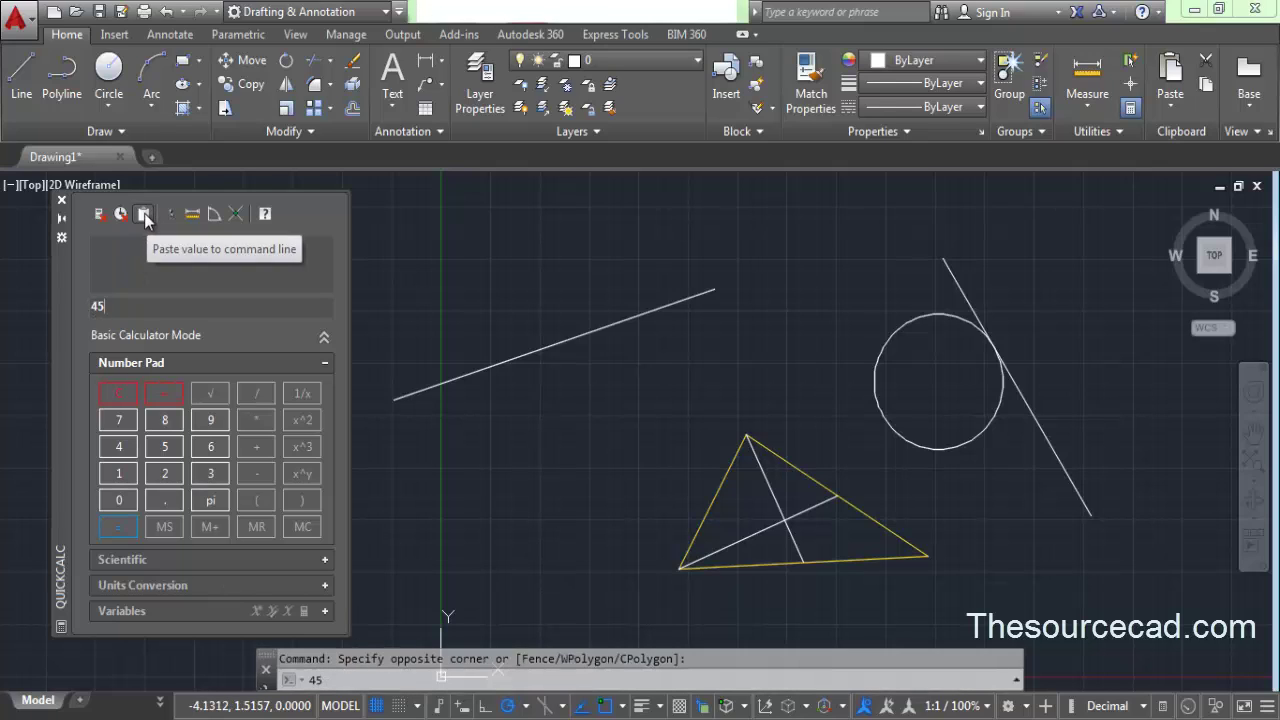
left_click(312, 680)
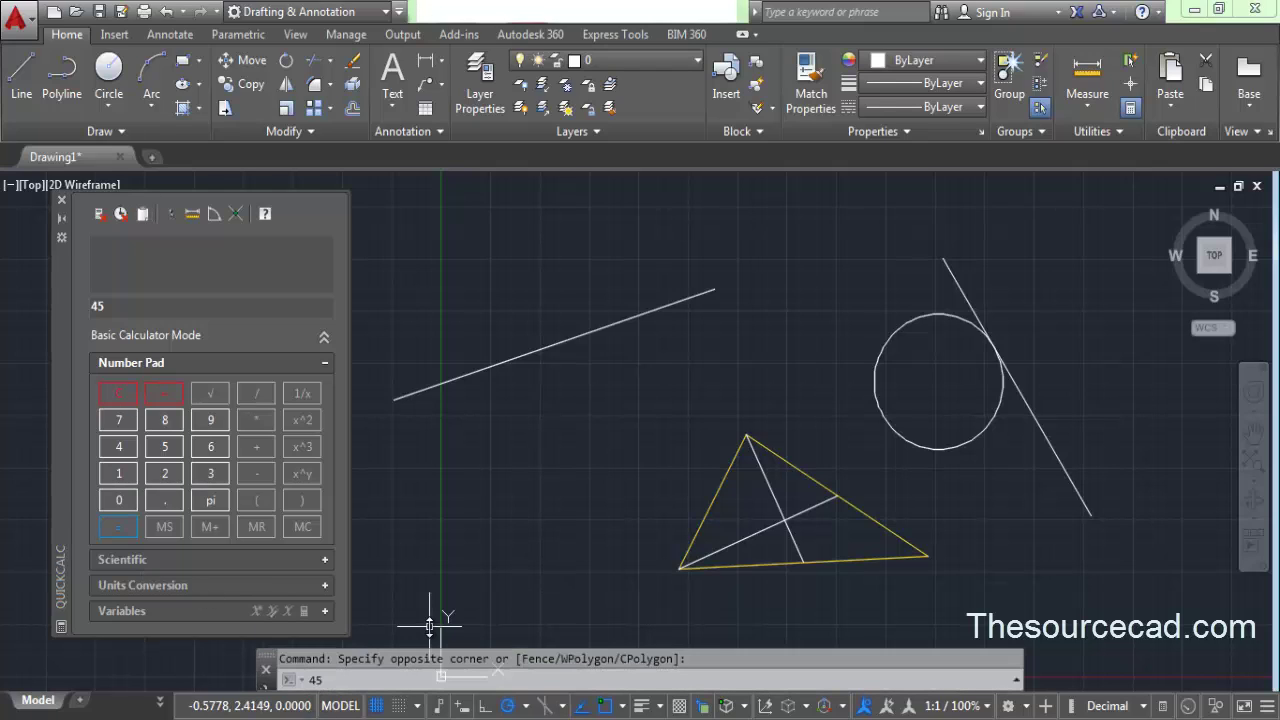
key("Escape")
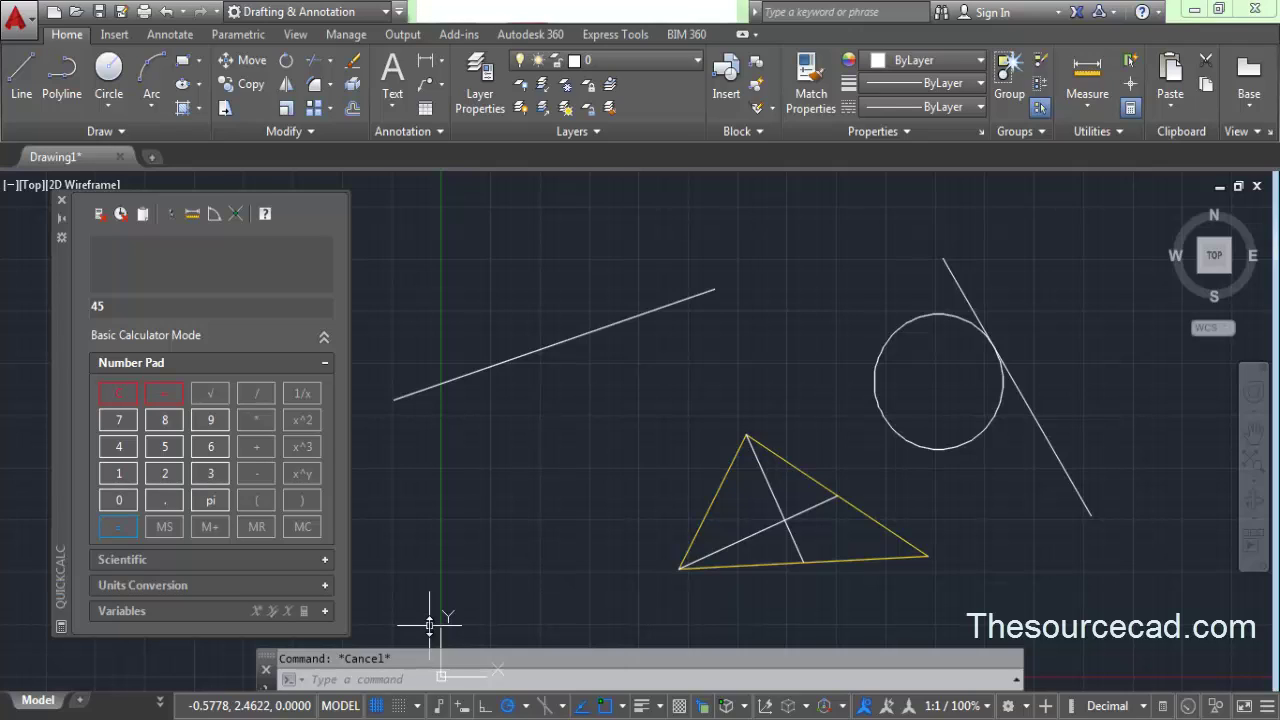
left_click(99, 213)
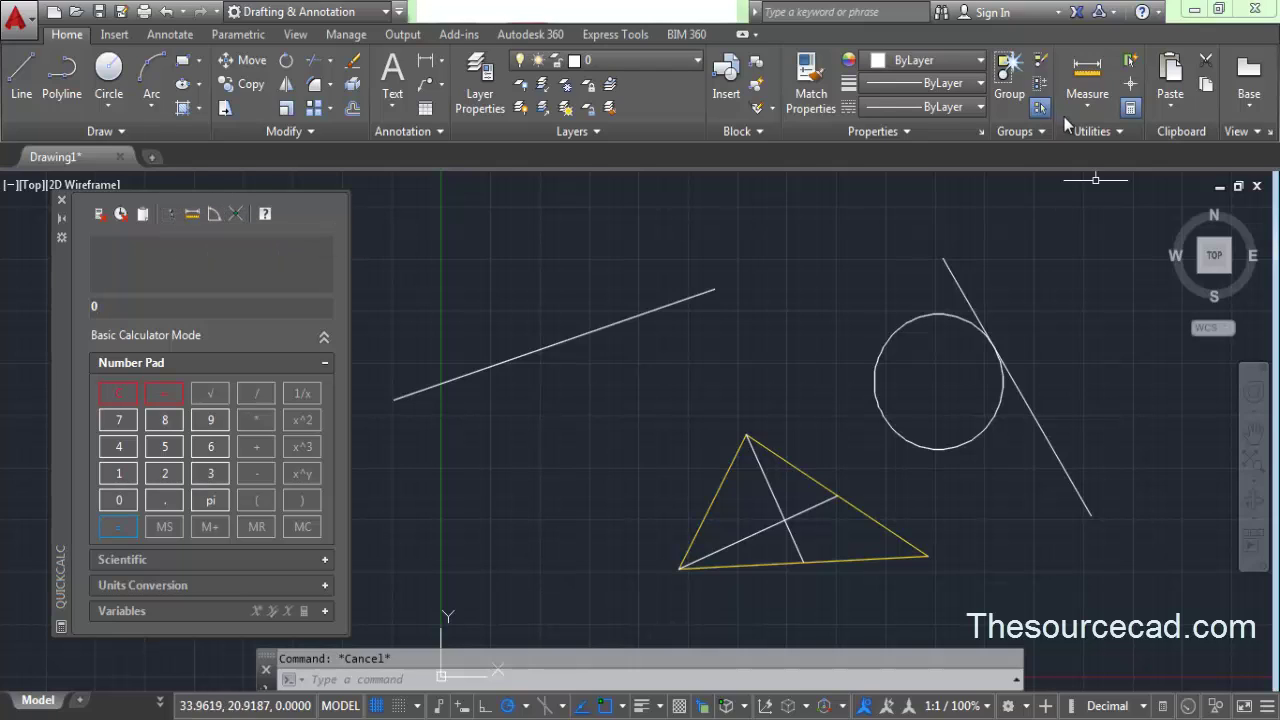
left_click(1105, 95)
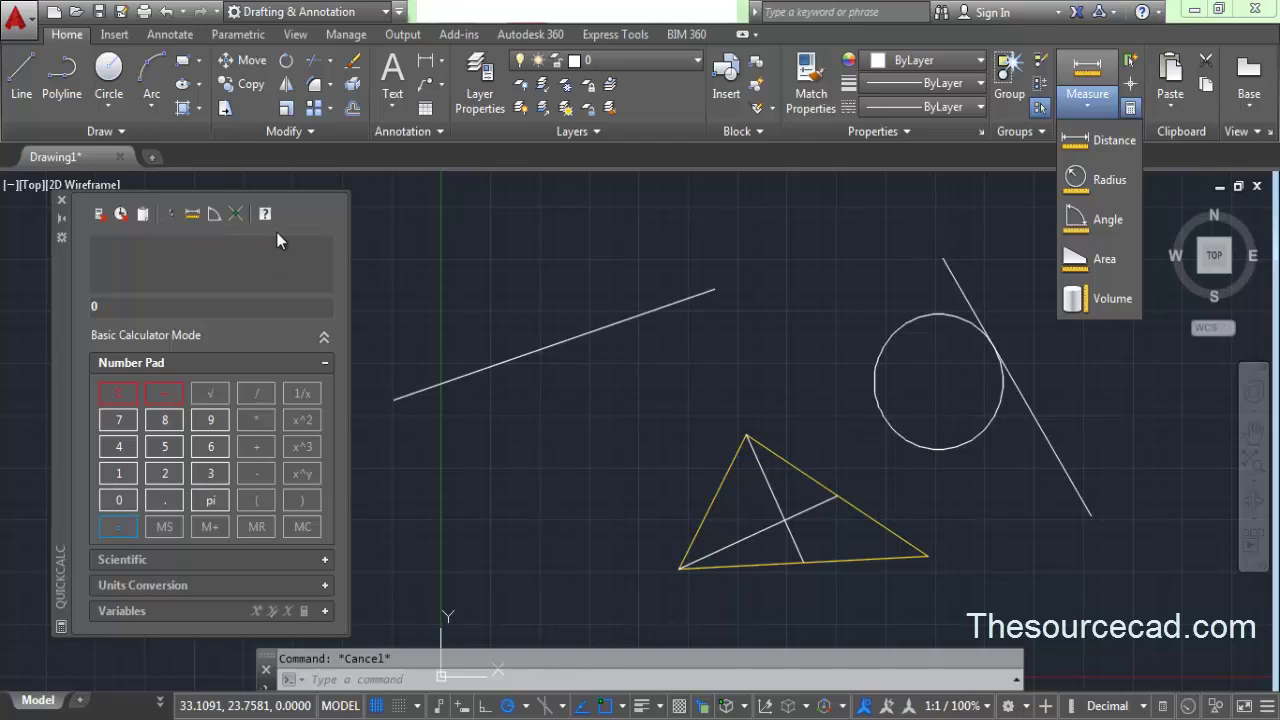
key("Escape")
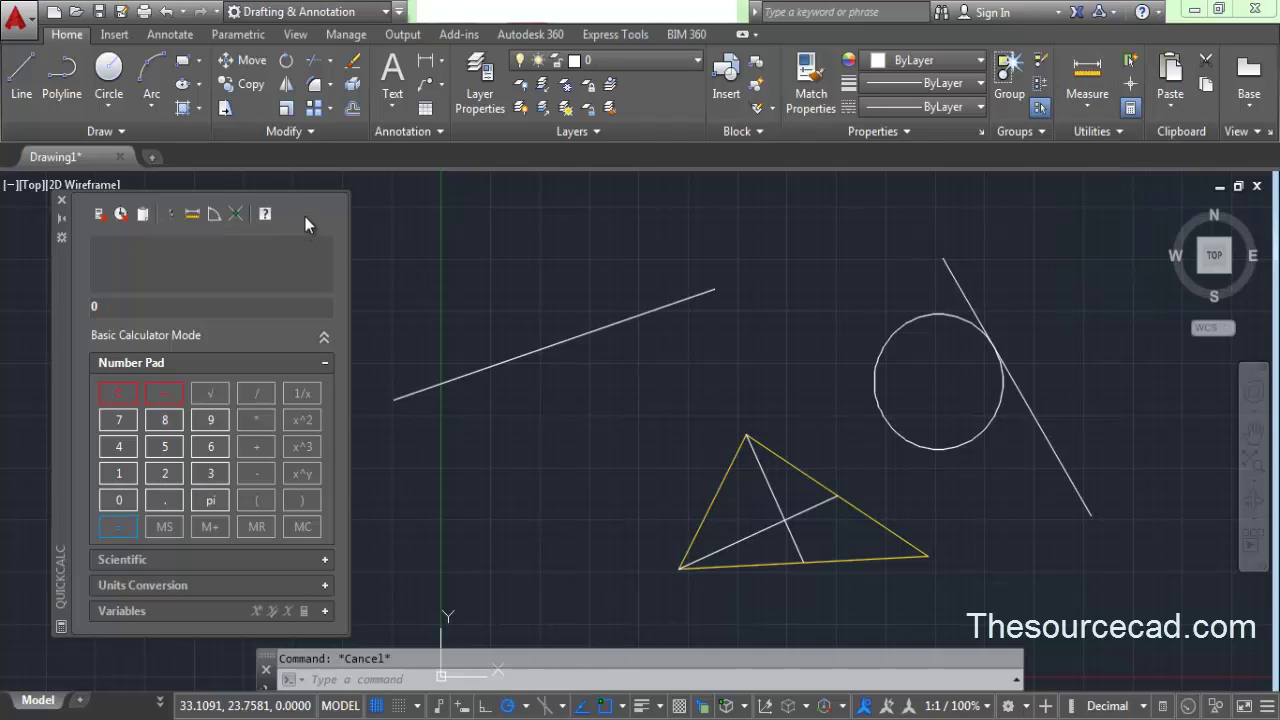
Step: Get the coordinates of the upper-left slanted line's lower endpoint into the calculator and check the same point with ID Point
left_click(173, 215)
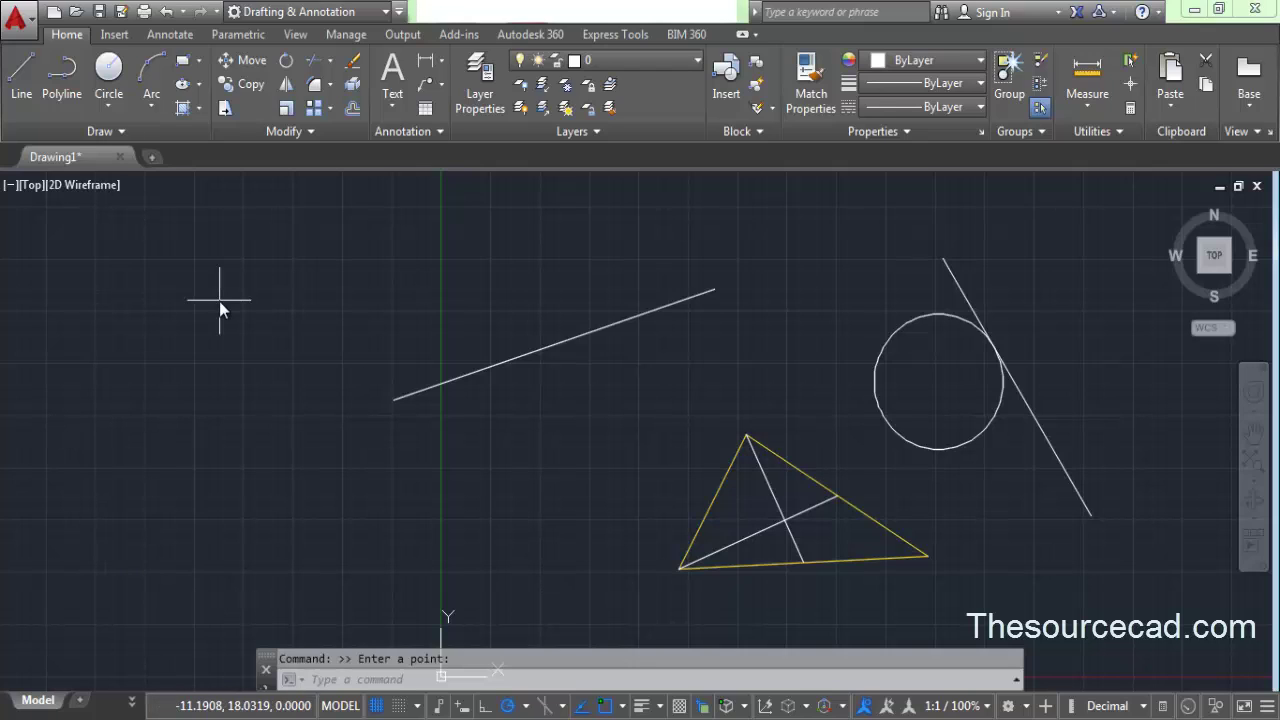
left_click(394, 400)
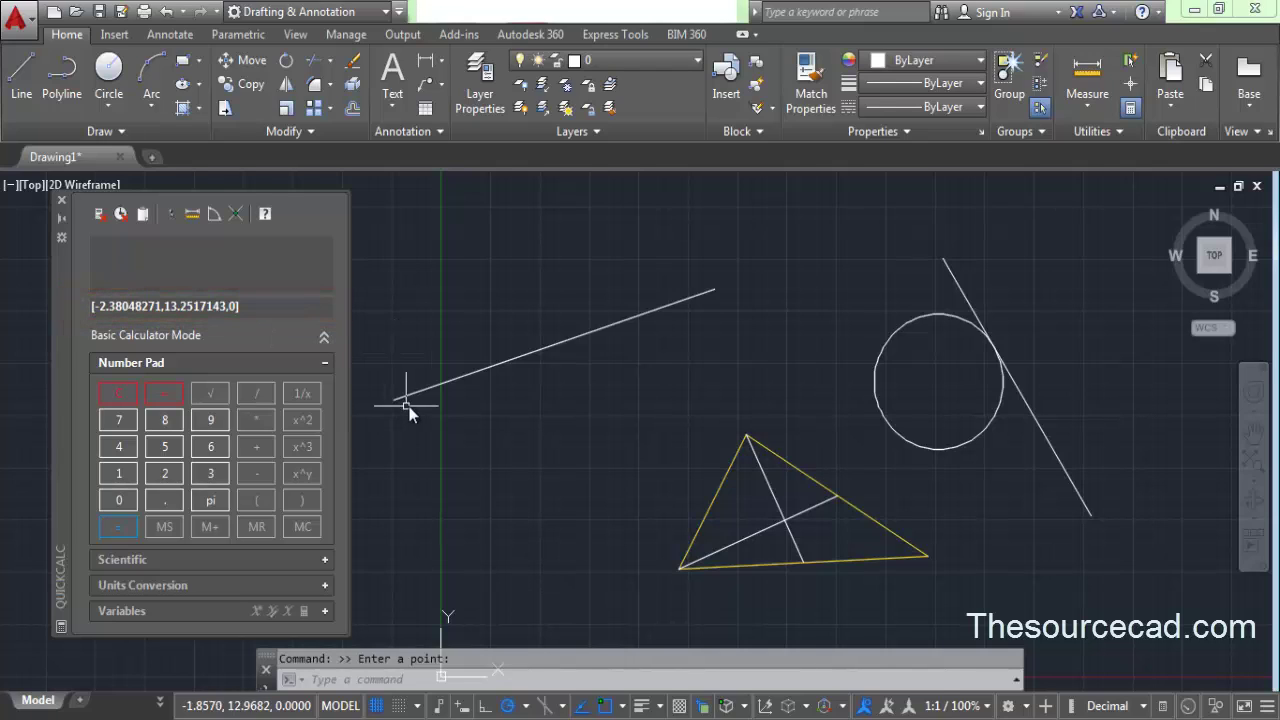
left_click(1095, 131)
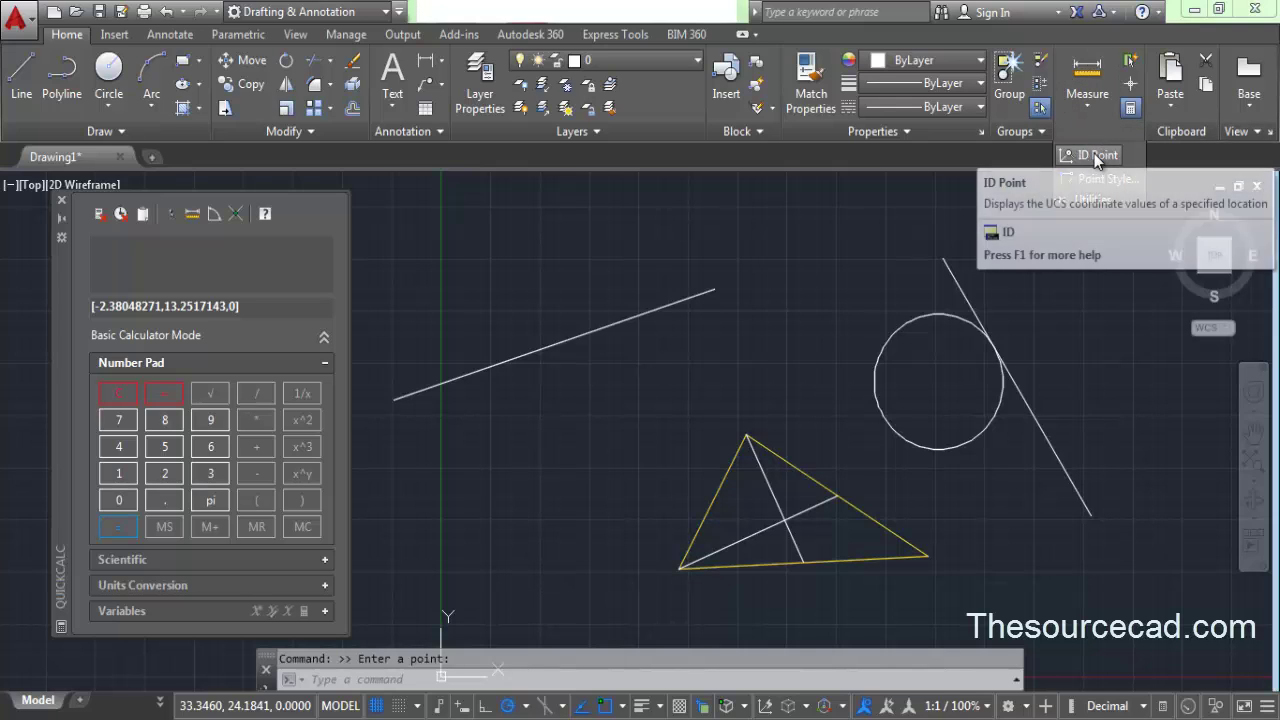
left_click(1094, 153)
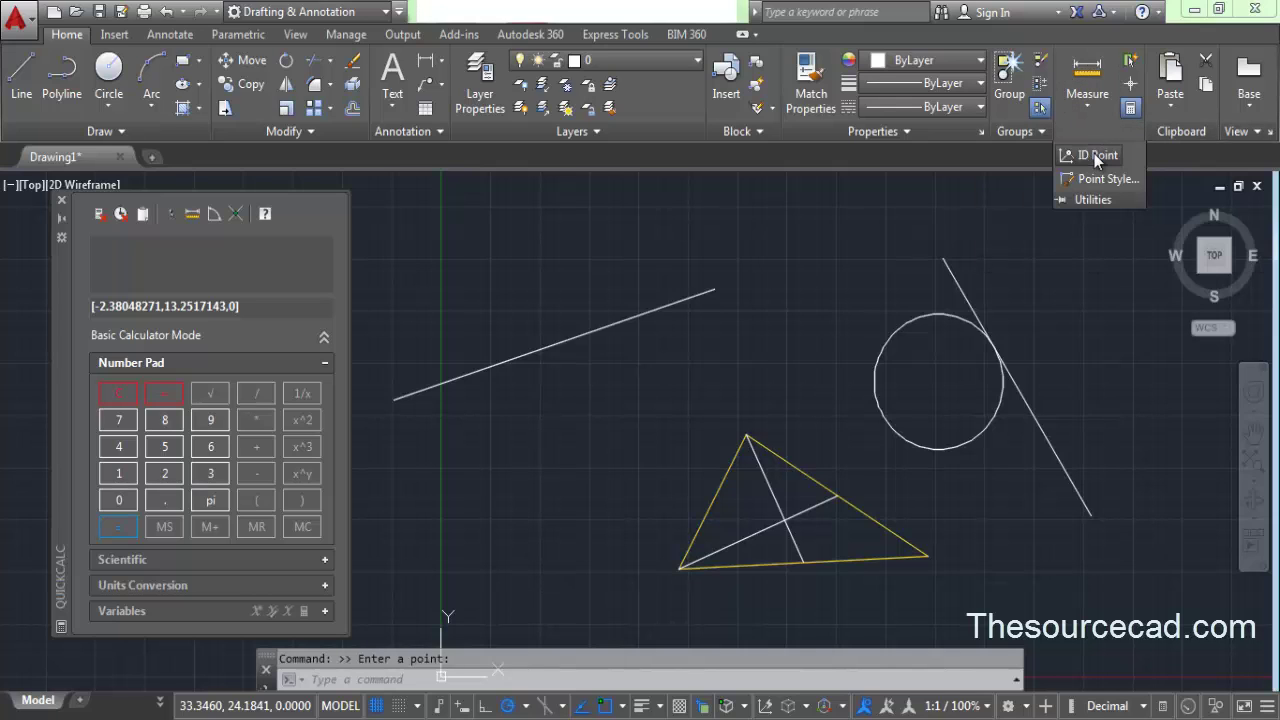
left_click(395, 399)
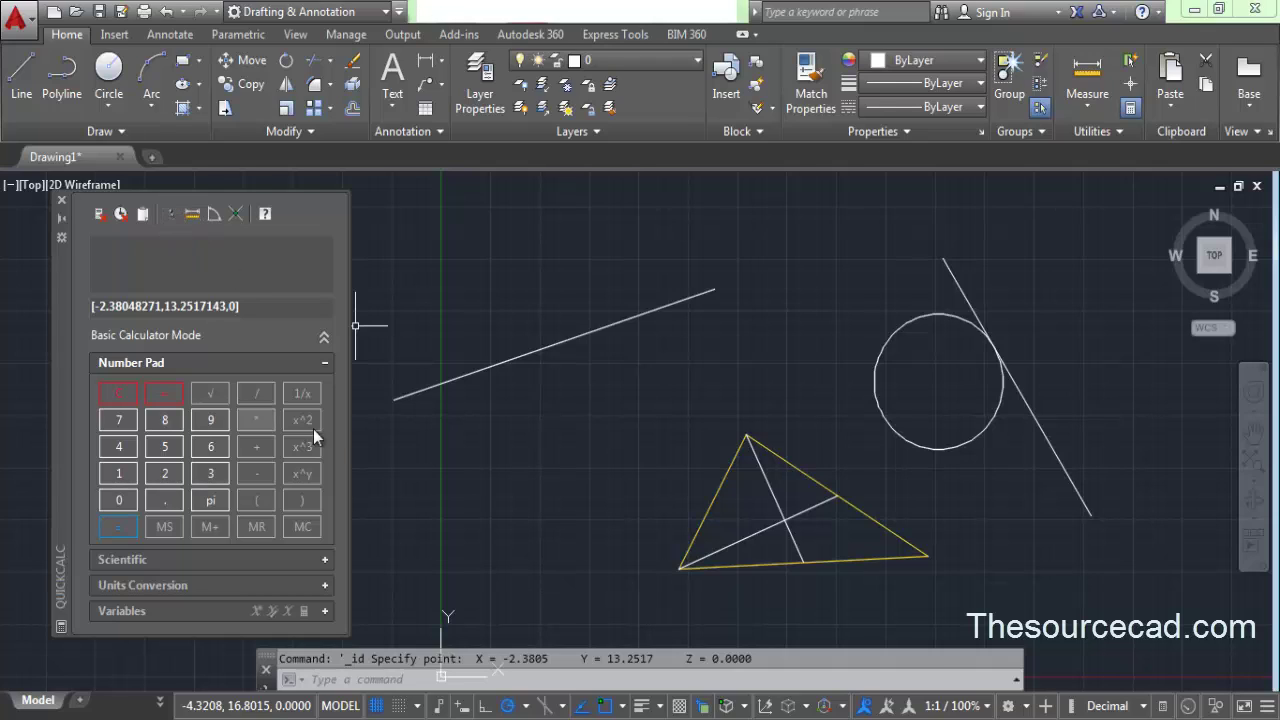
Step: Get the distance between the slanted line's two endpoints into the calculator and highlight the added value
left_click(192, 216)
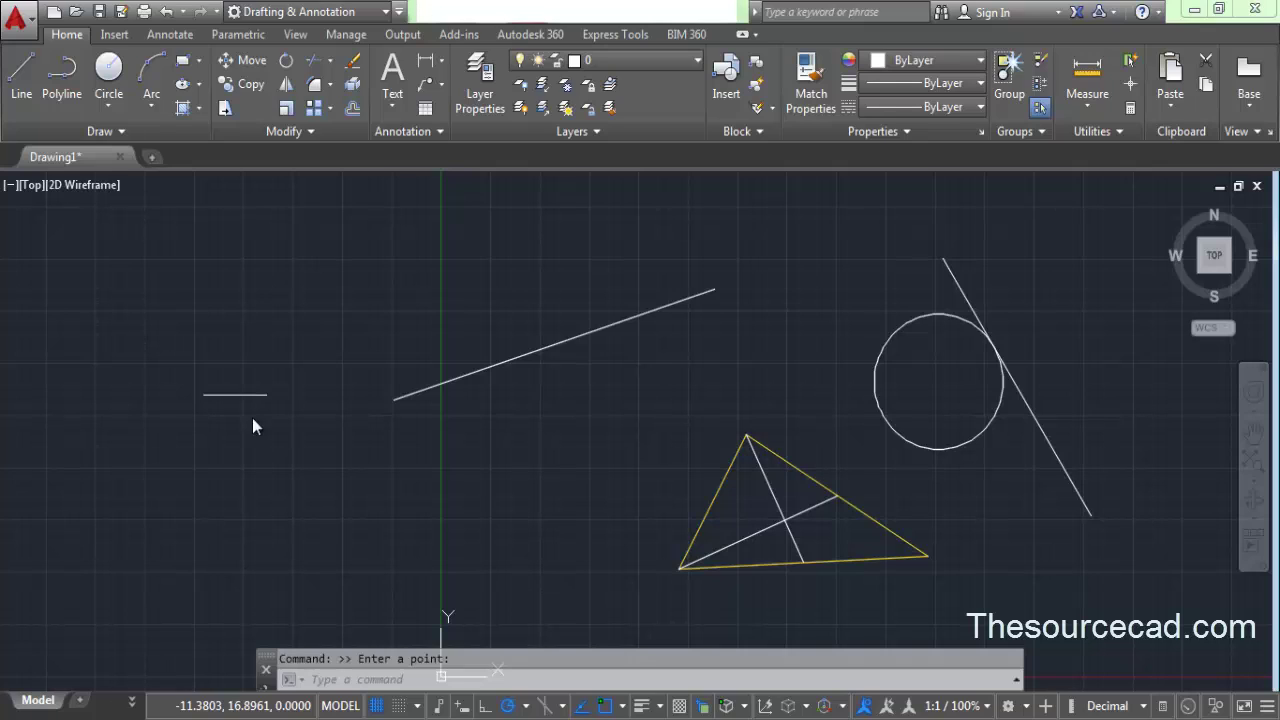
left_click(392, 400)
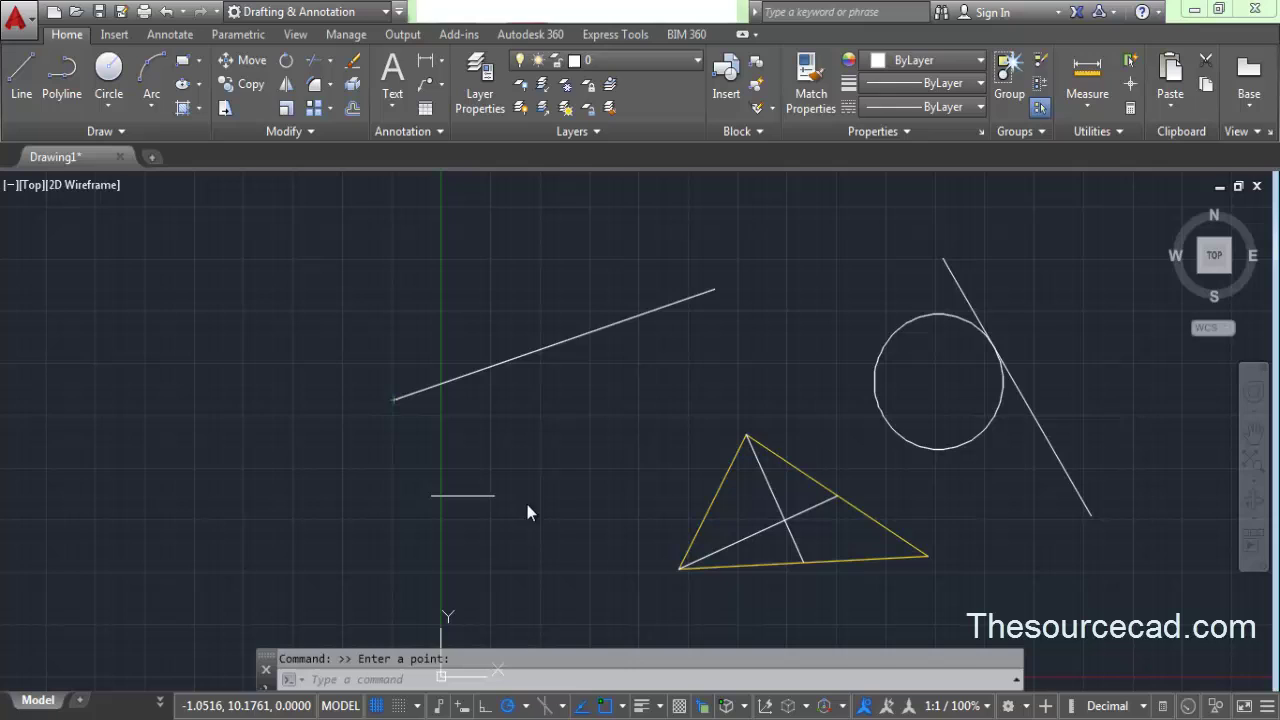
left_click(714, 291)
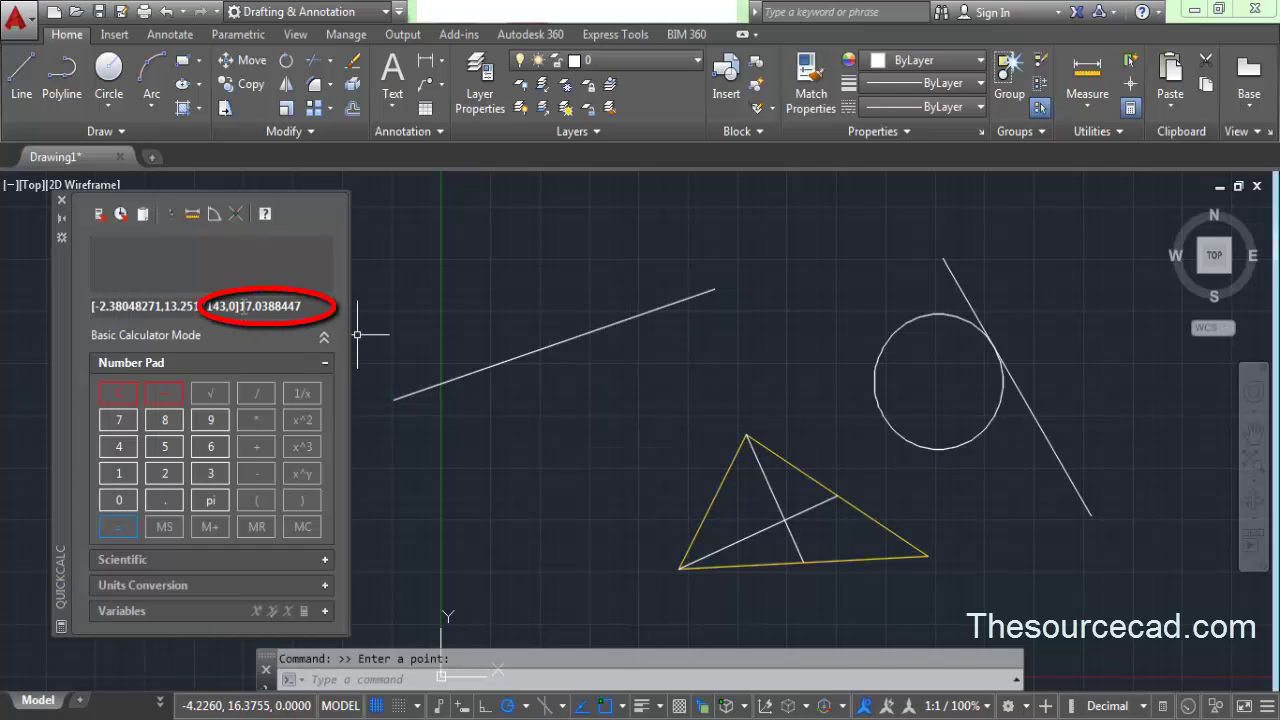
left_click_drag(240, 306, 304, 309)
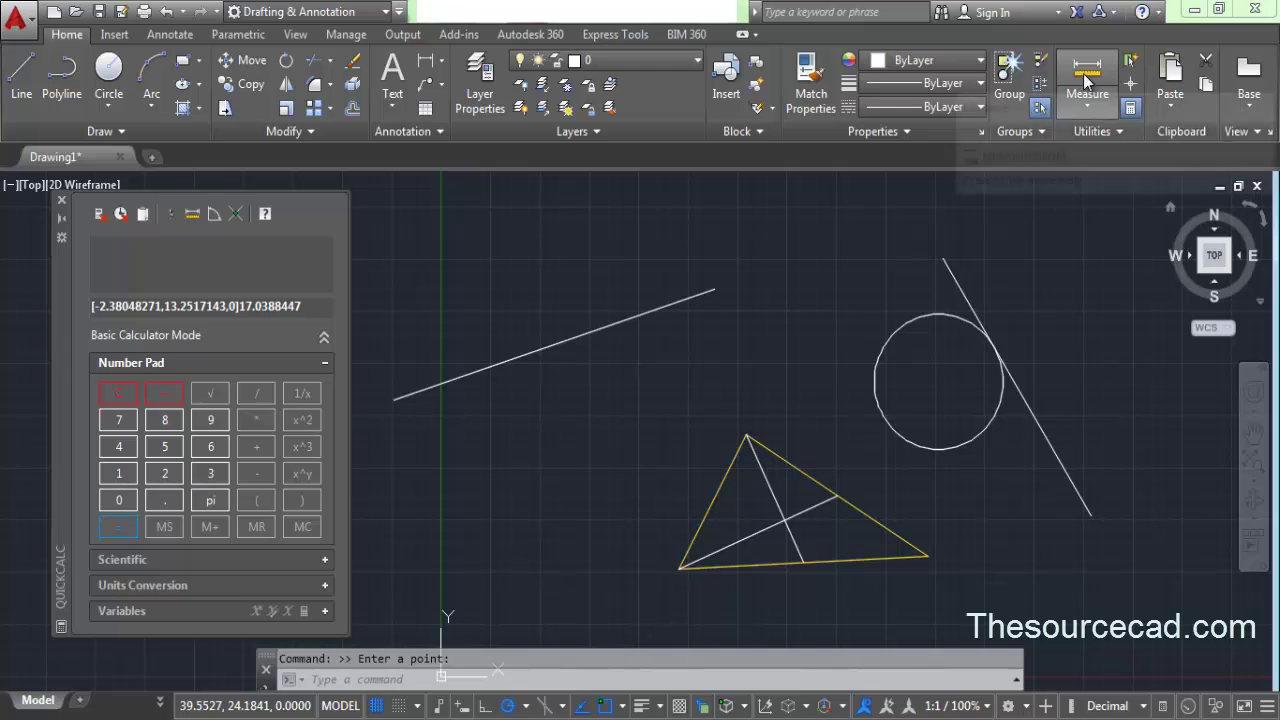
Step: Check the slanted line's length with the Measure Distance command between its two endpoints, reading the full output before ending the command
left_click(1087, 78)
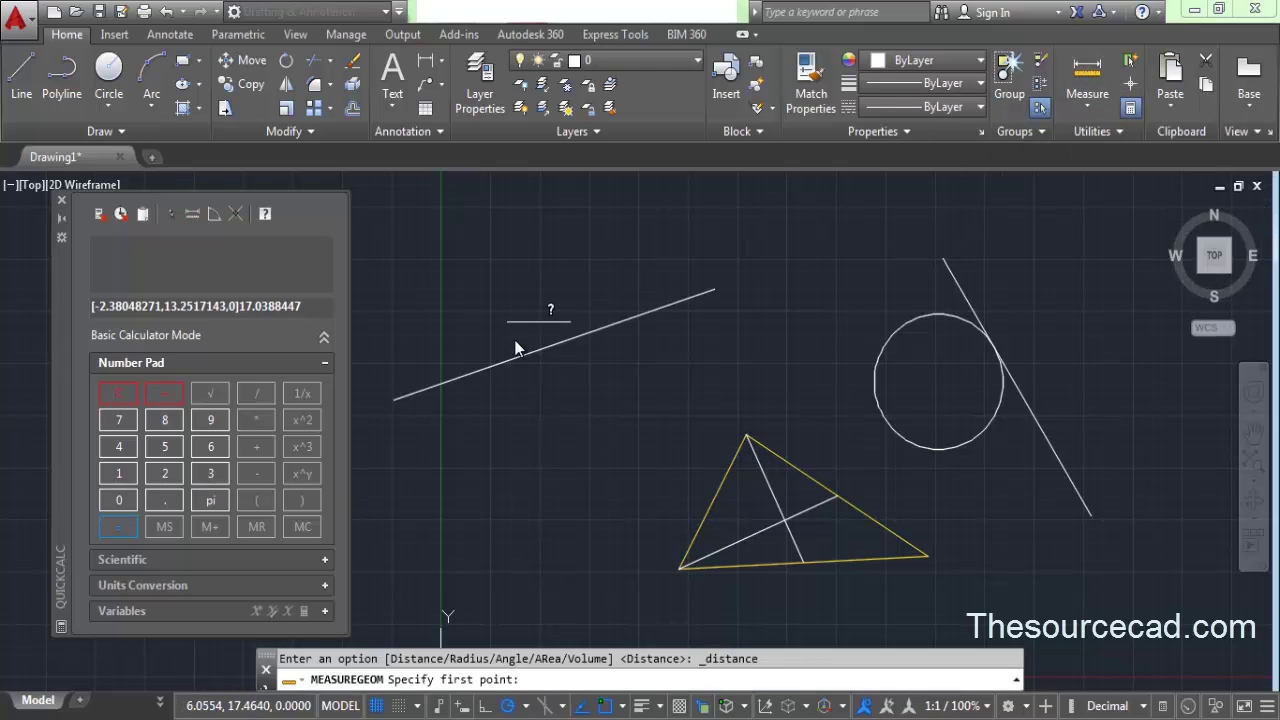
left_click(393, 399)
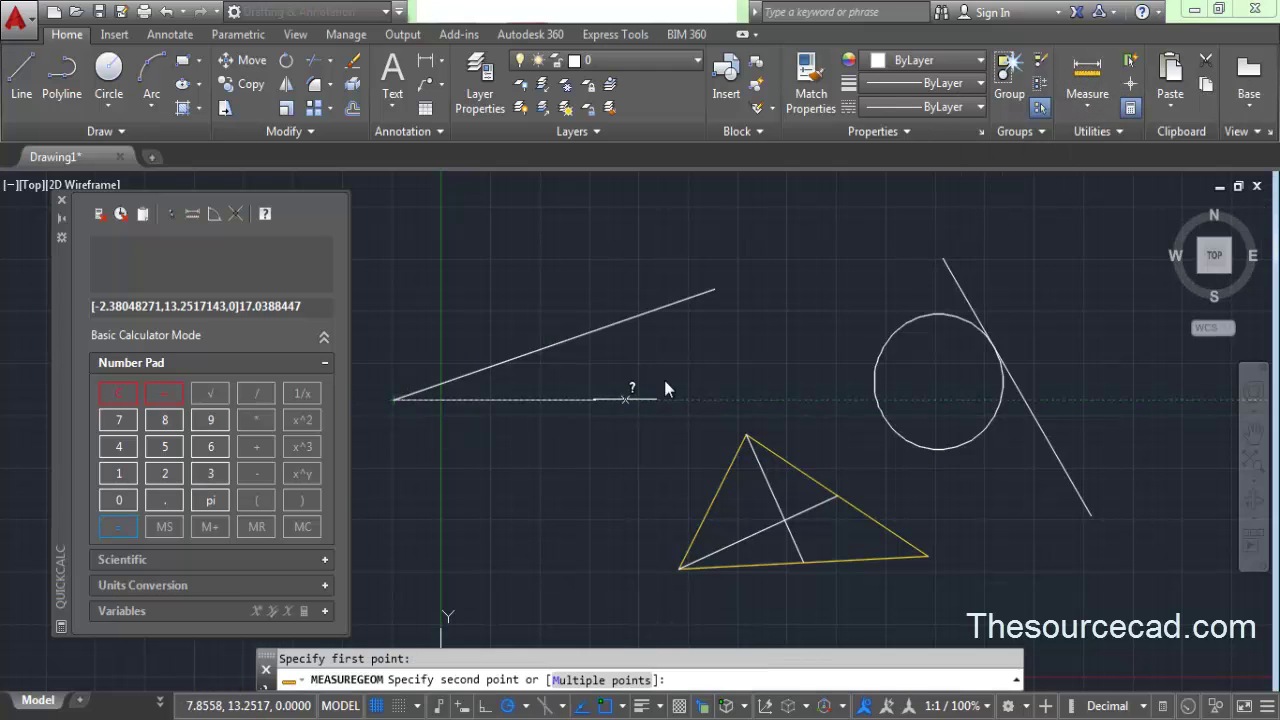
left_click(717, 292)
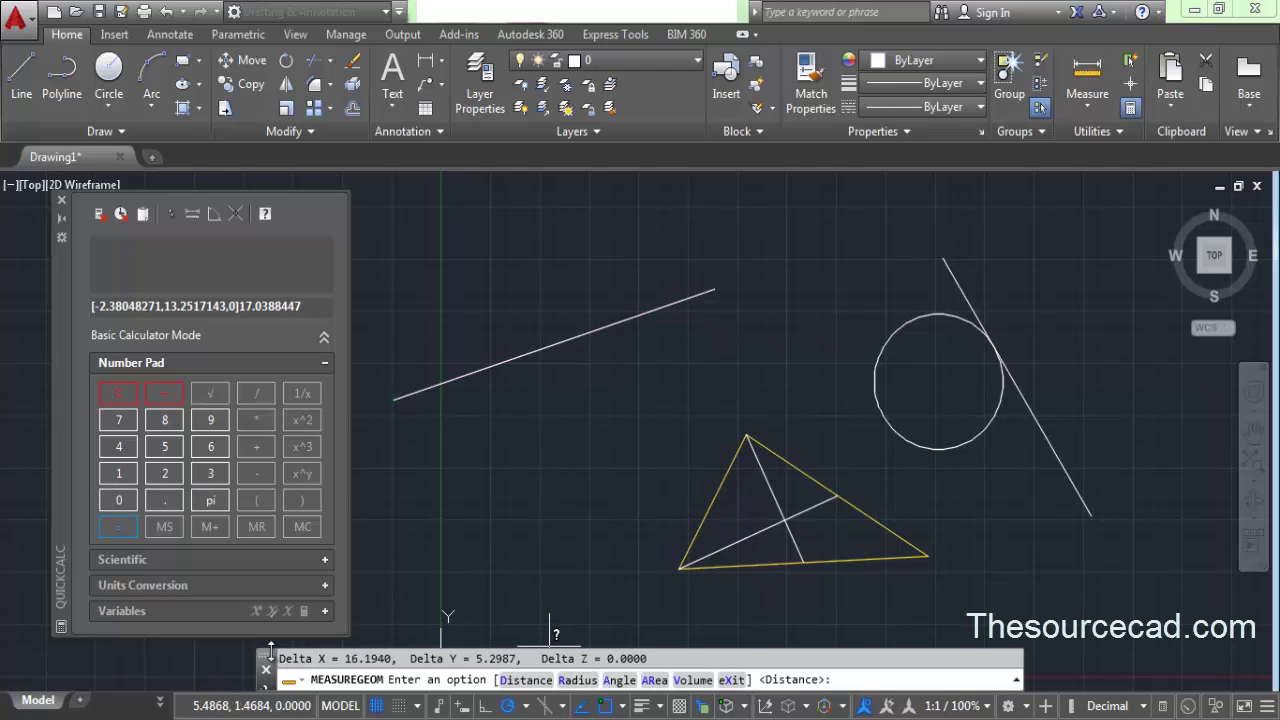
mouse_move(282, 642)
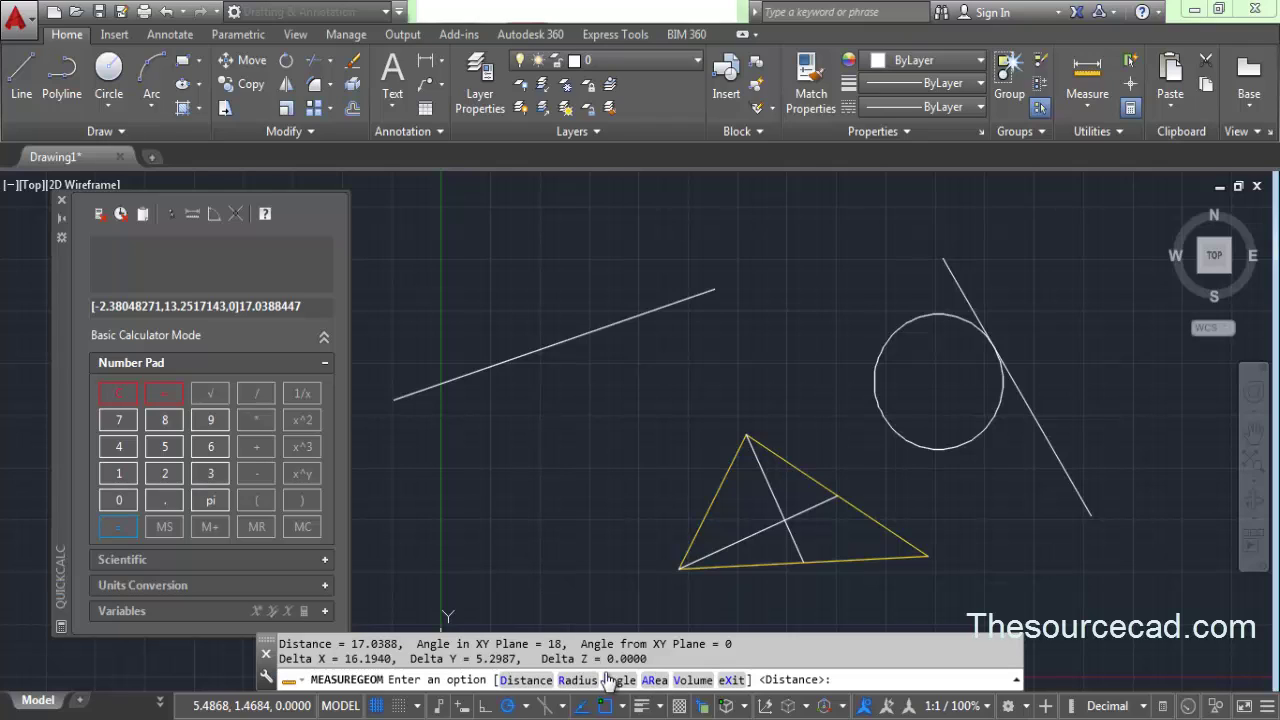
left_click_drag(650, 658, 324, 656)
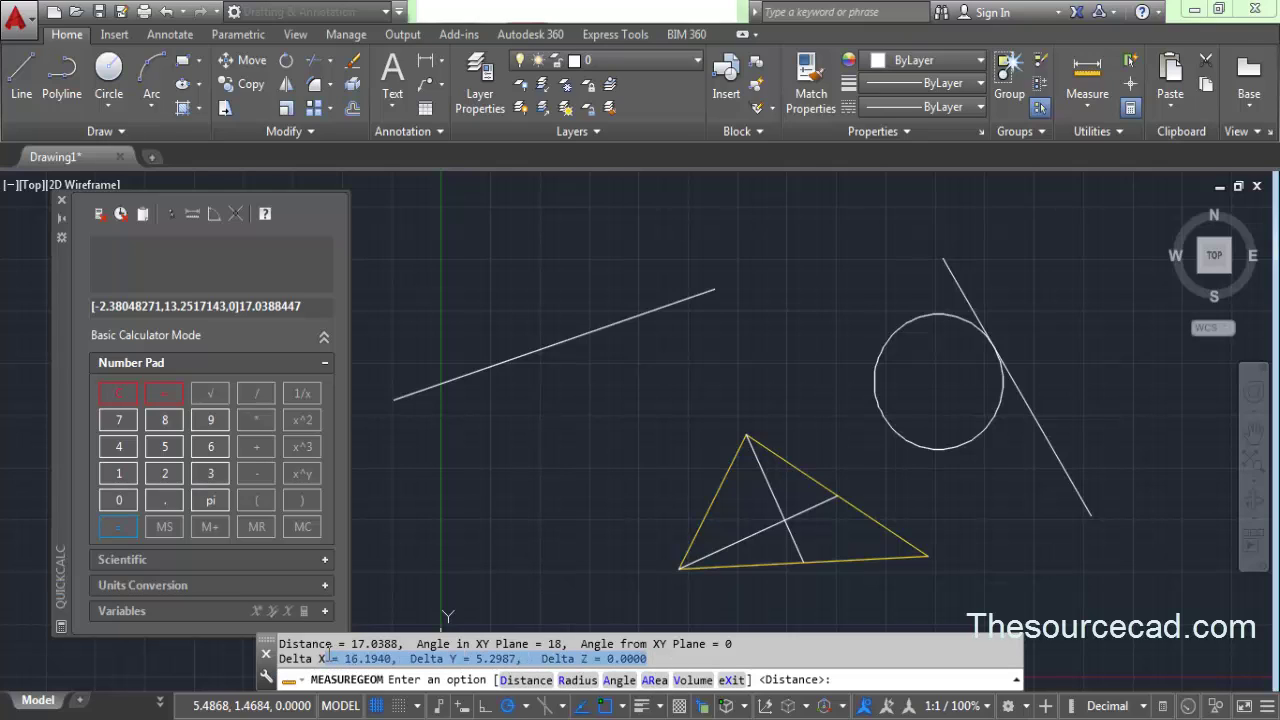
double_click(375, 643)
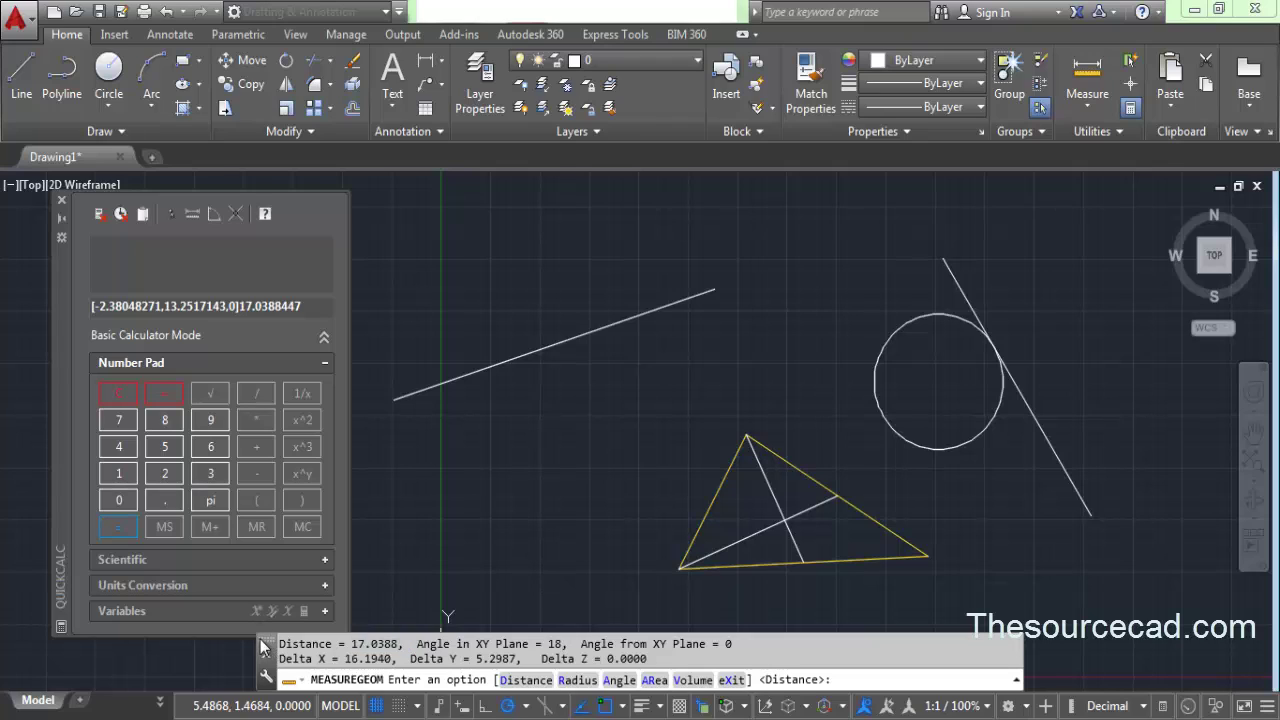
mouse_move(263, 633)
left_mouse_down()
mouse_move(260, 668)
mouse_move(263, 638)
left_mouse_up()
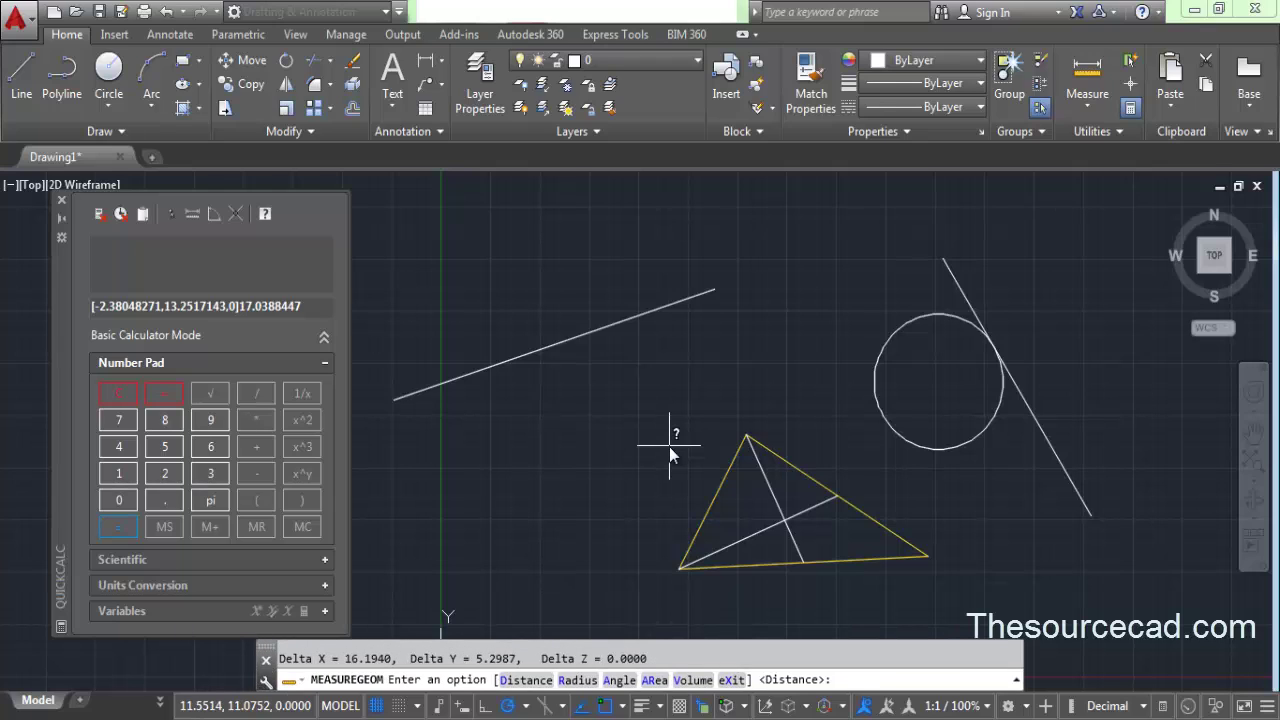
key("Escape")
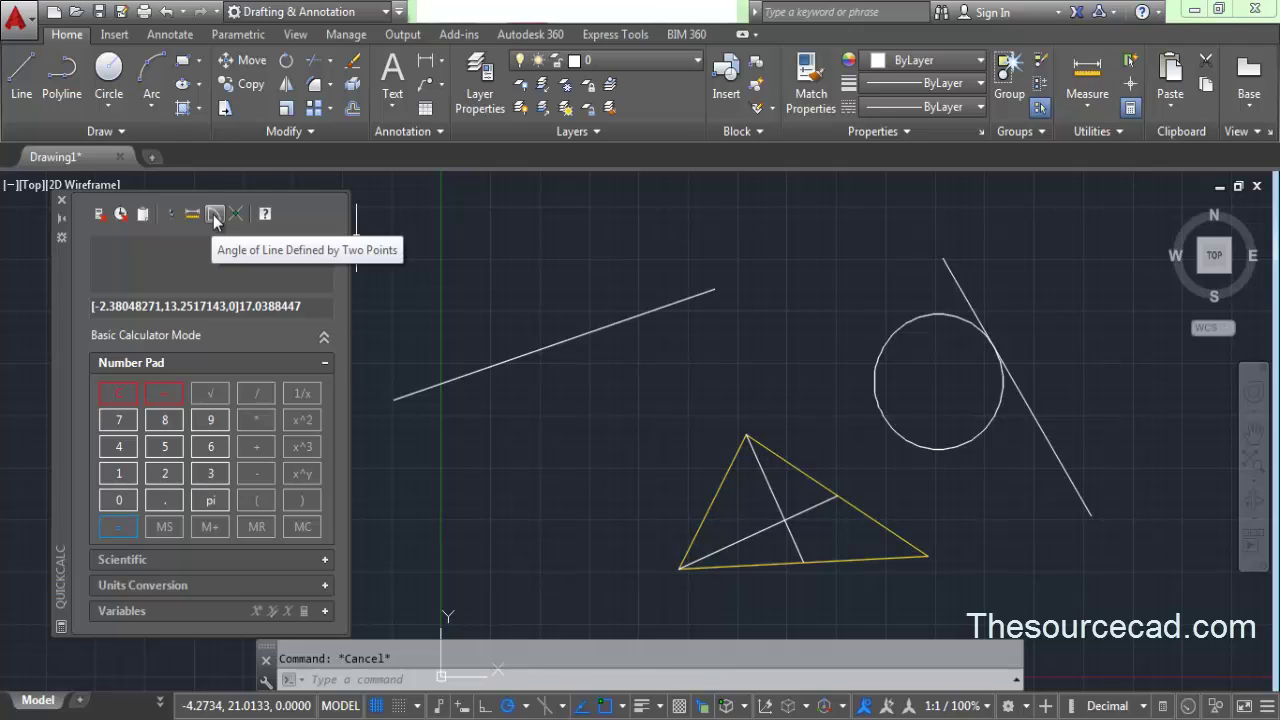
Step: Get the slanted line's angle into the calculator from its lower and upper endpoints
left_click(214, 216)
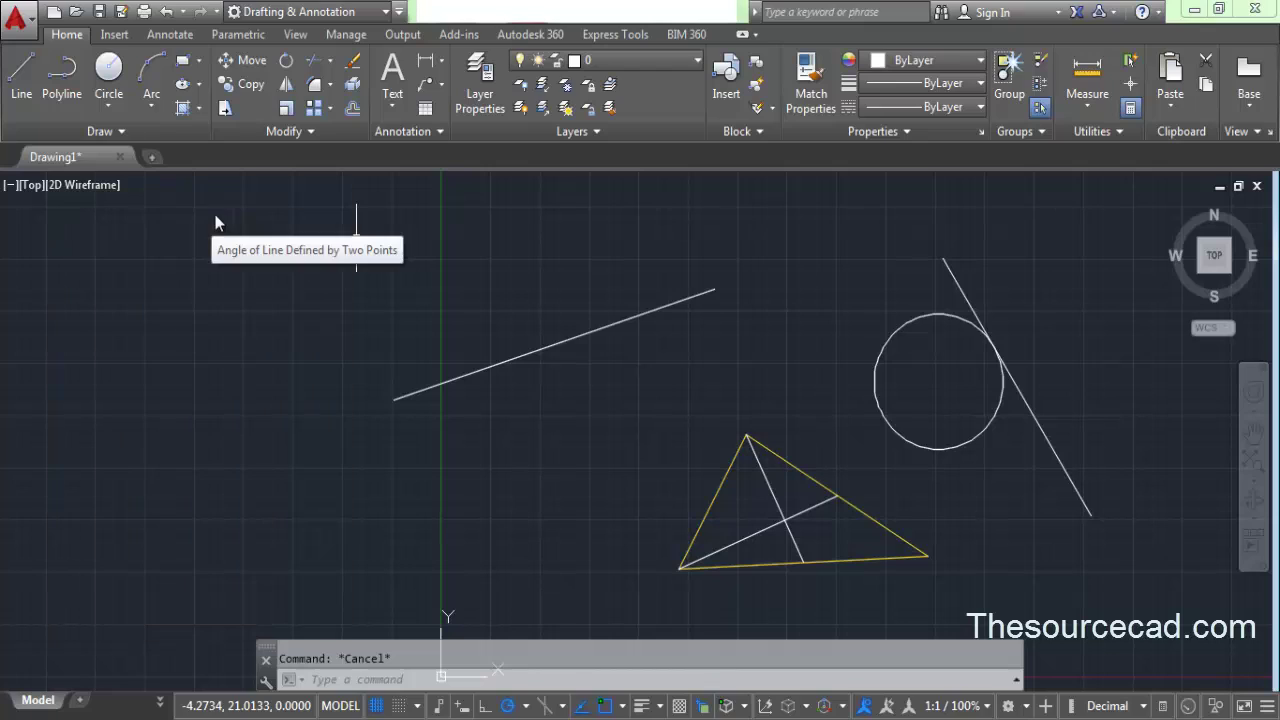
left_click(393, 400)
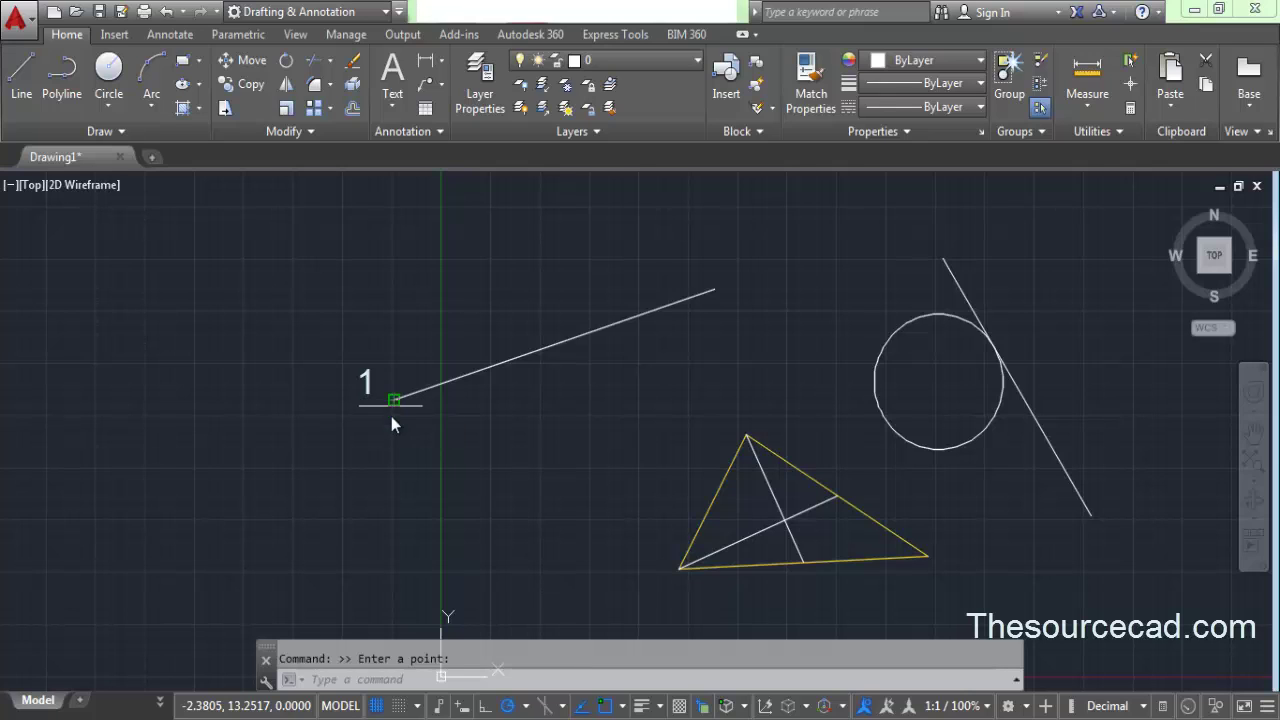
left_click(715, 291)
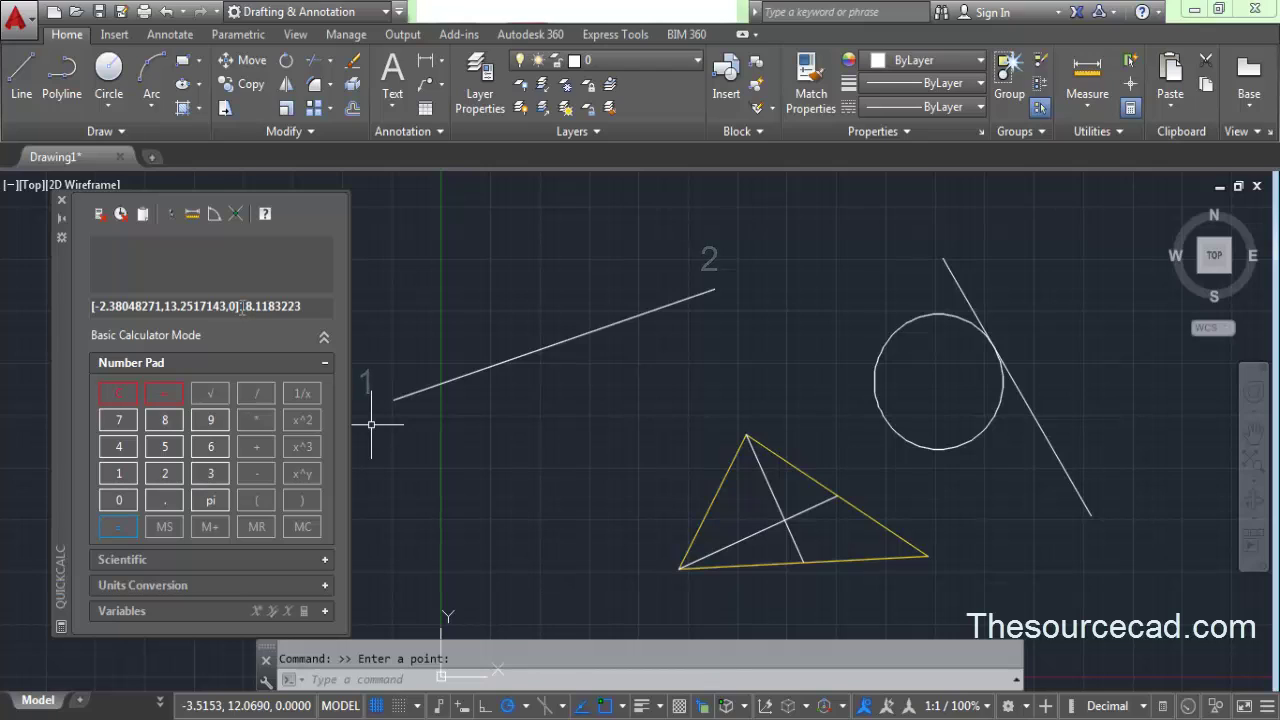
Step: Draw a horizontal reference line to the right from the slanted line's lower endpoint
left_click(22, 72)
left_click(393, 400)
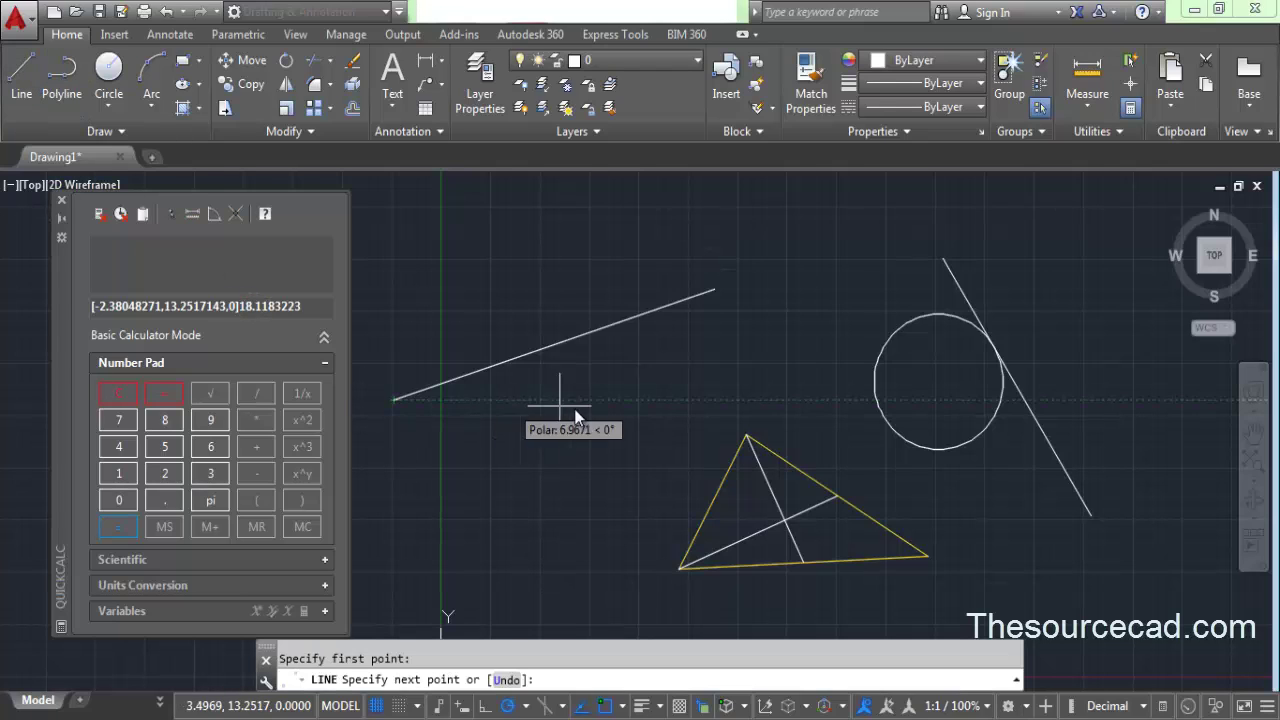
key("Return")
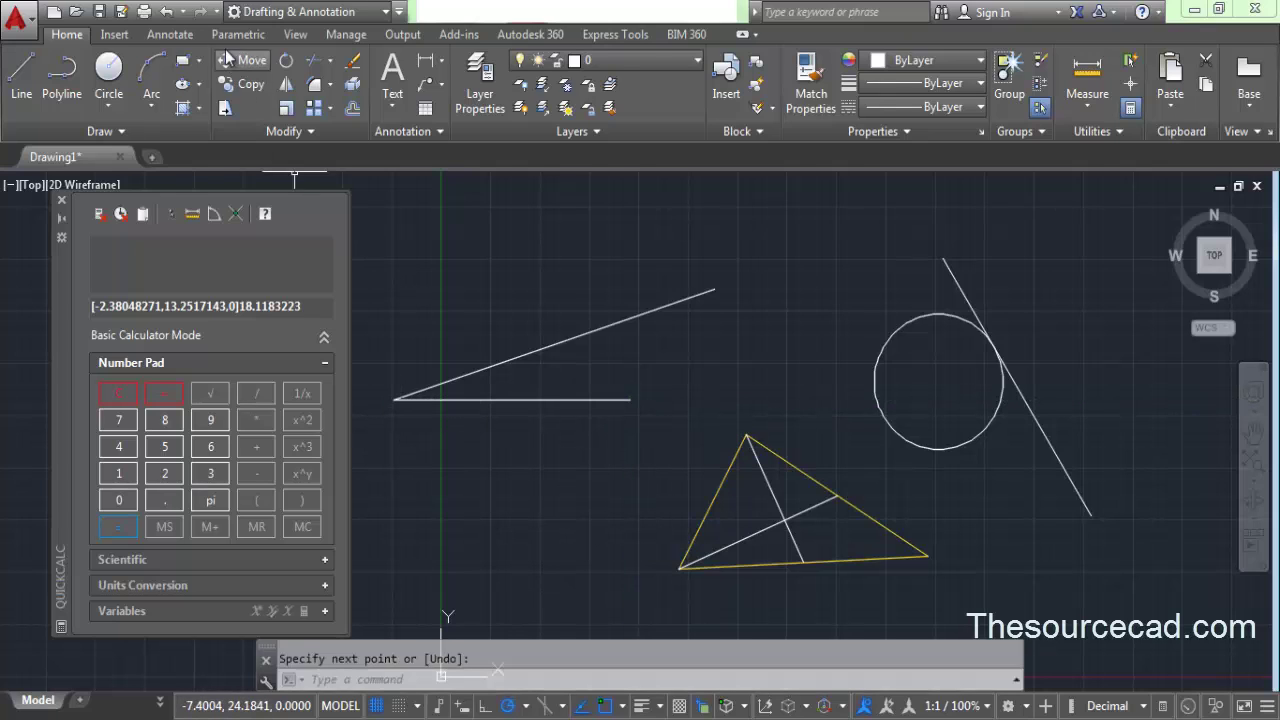
Step: Add an angular dimension between the horizontal reference line and the slanted line, and read its value up close
left_click(170, 34)
left_click(331, 102)
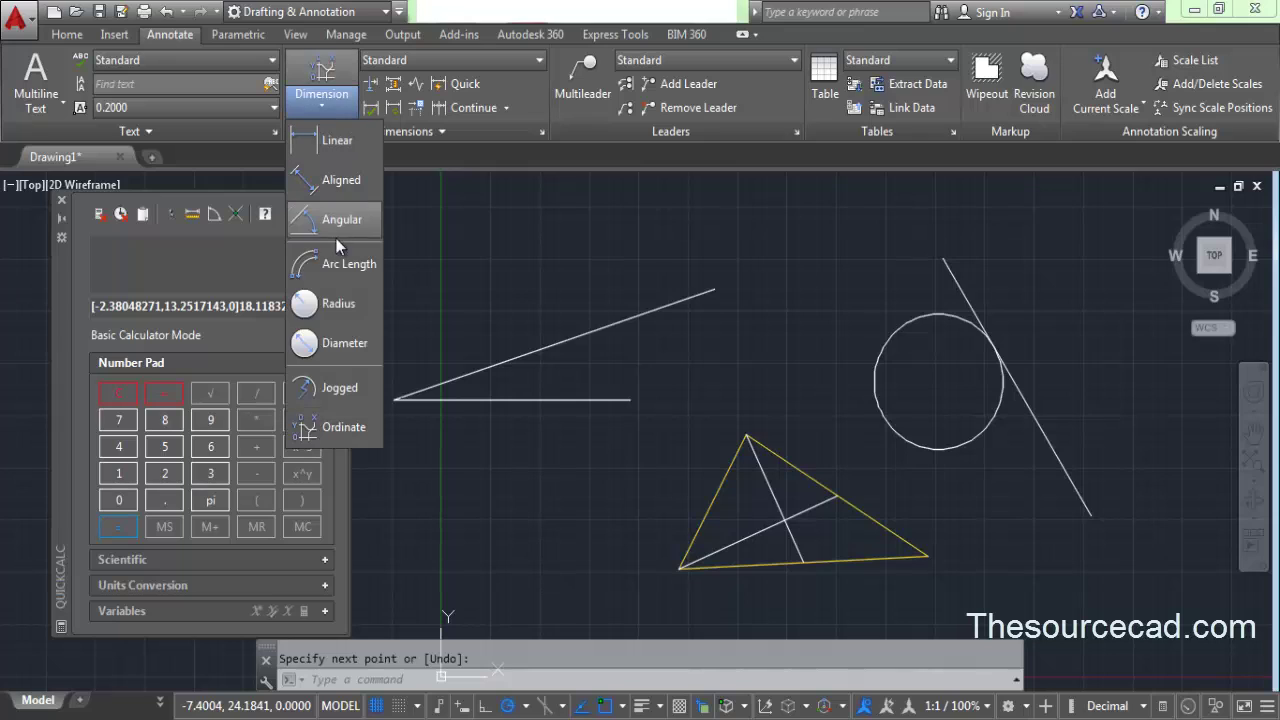
left_click(526, 401)
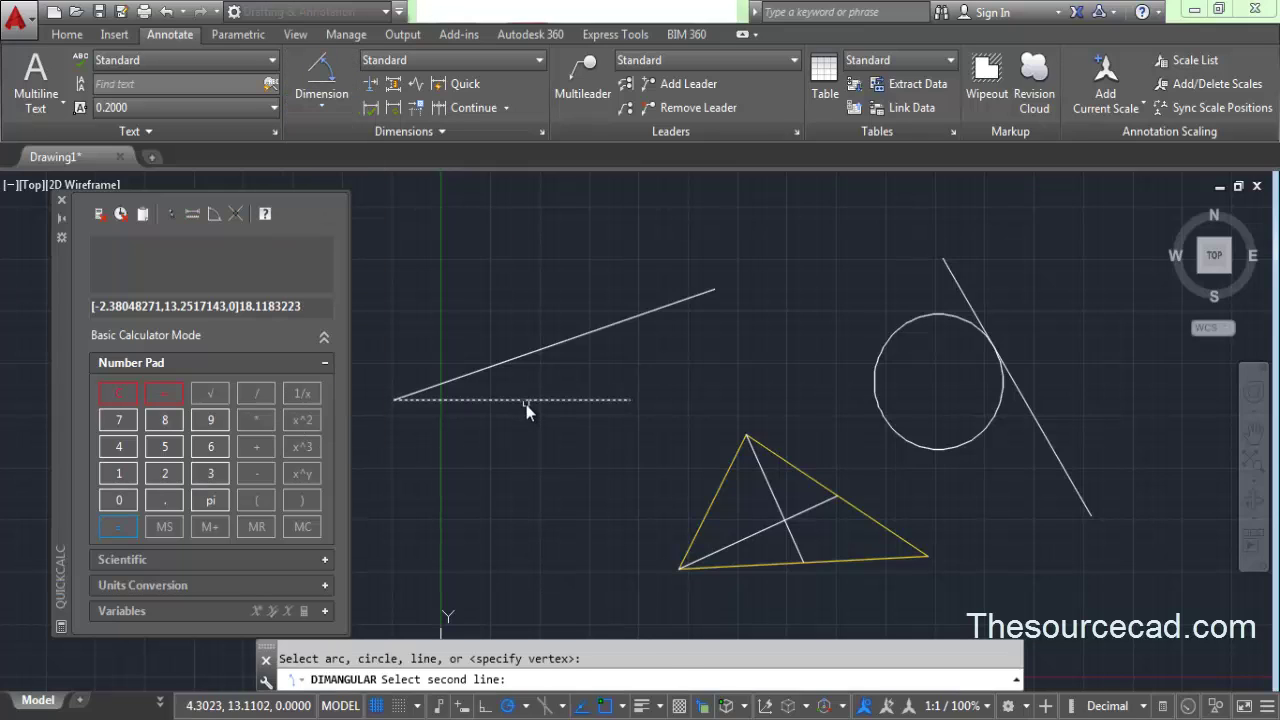
left_click(526, 356)
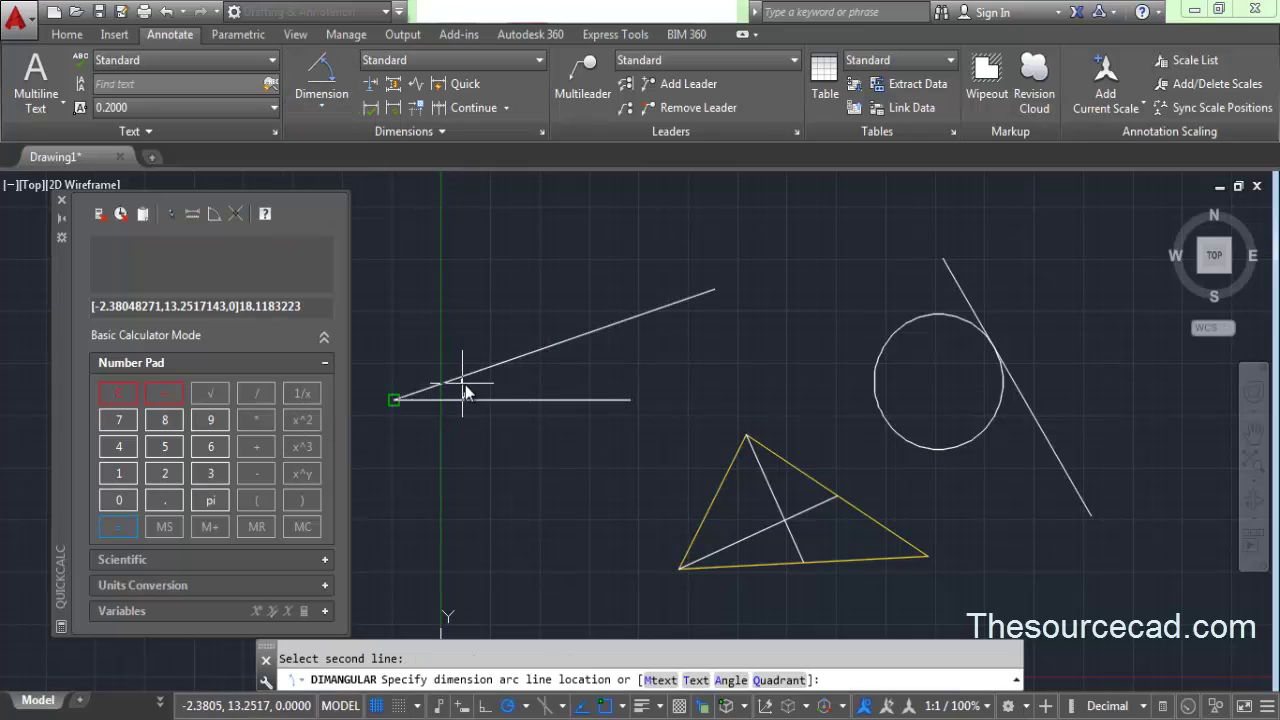
left_click(479, 387)
scroll(479, 387, "up", 5)
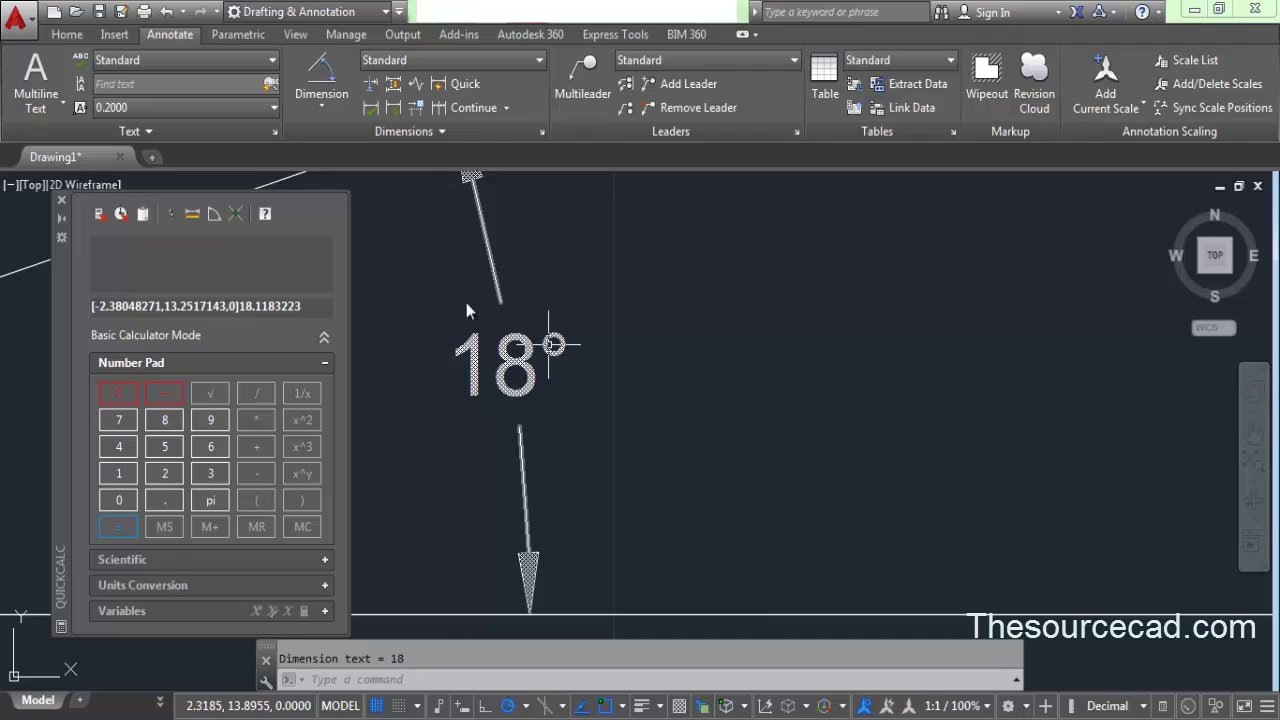
left_click(552, 402)
key("Escape")
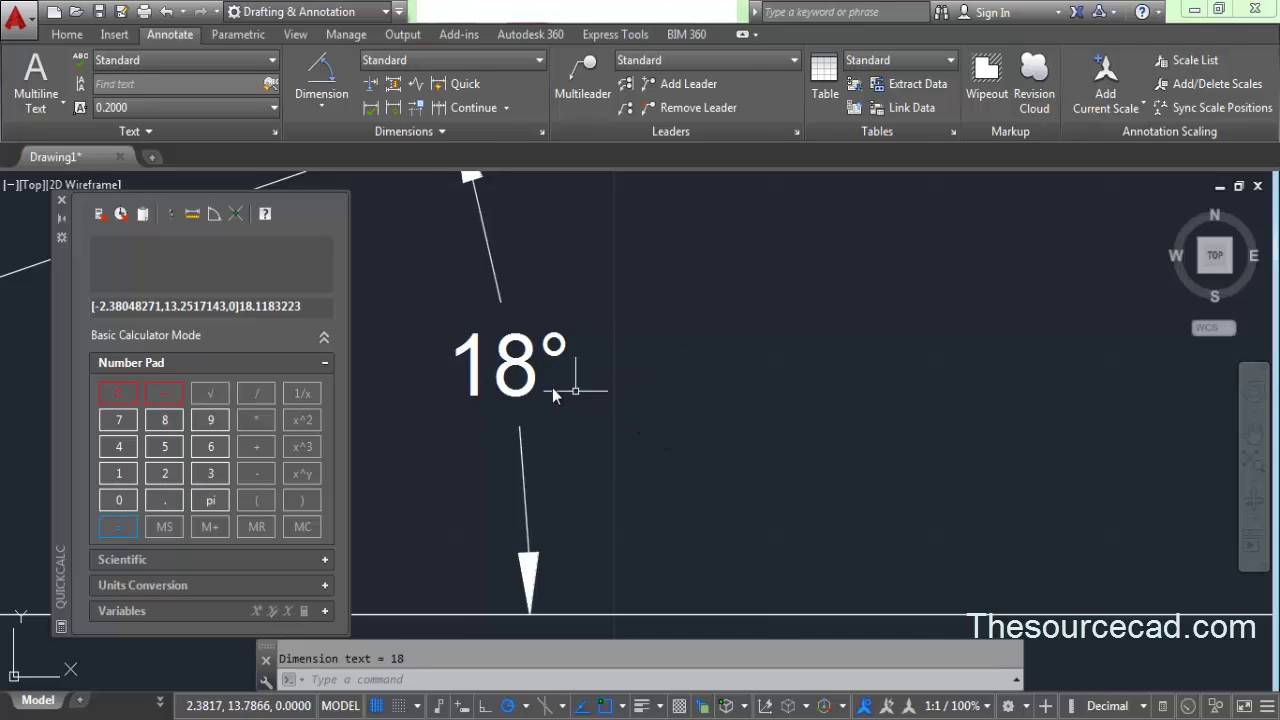
scroll(532, 372, "down", 3)
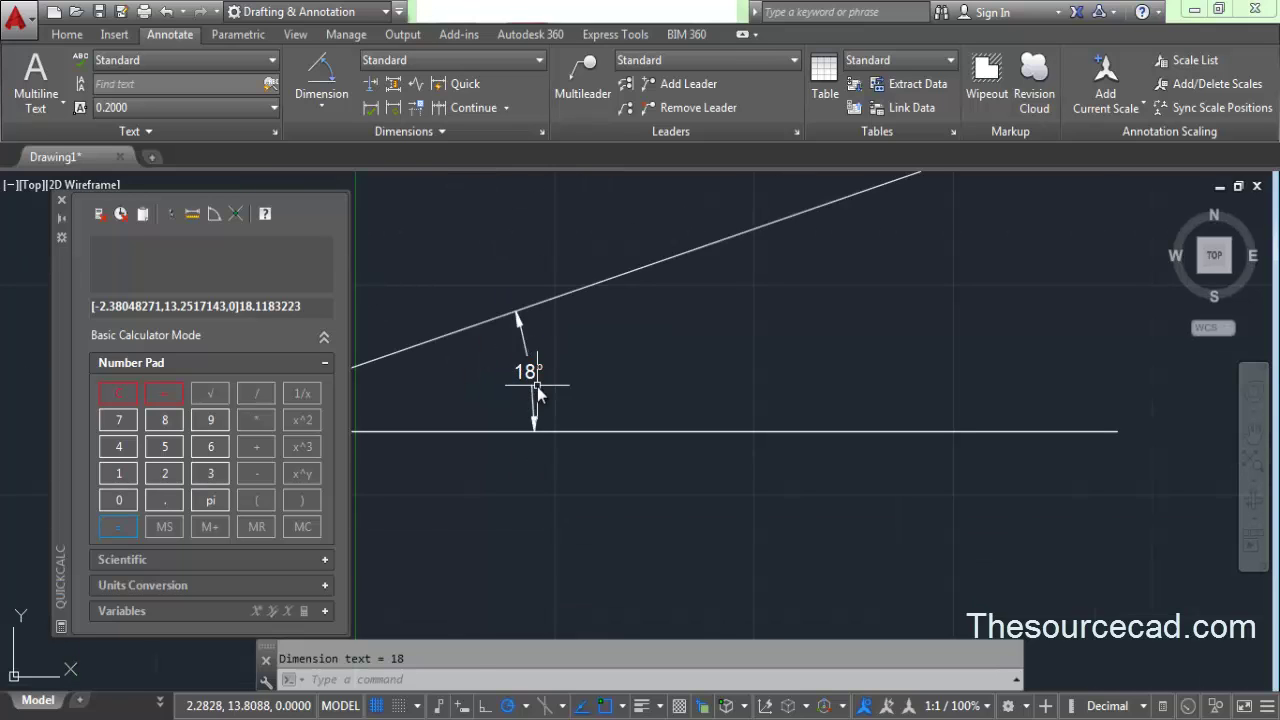
scroll(537, 386, "down", 2)
scroll(550, 393, "up", 3)
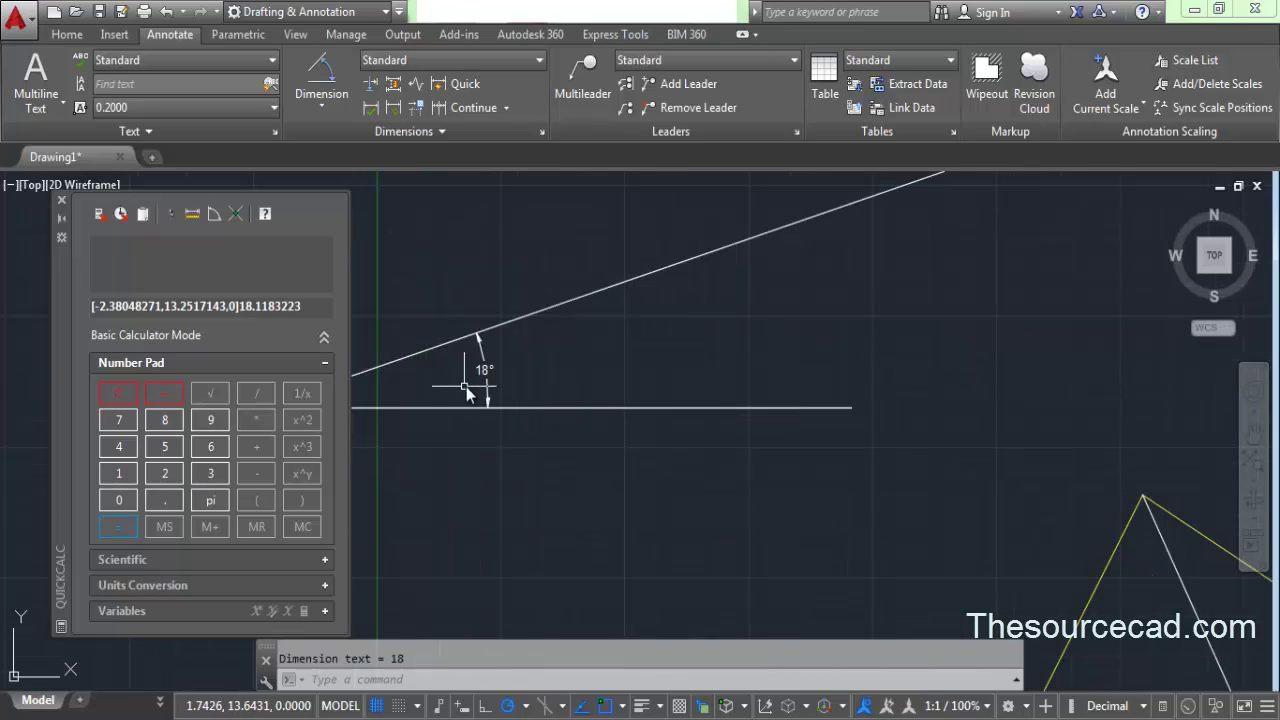
middle_click_drag(497, 400, 595, 413)
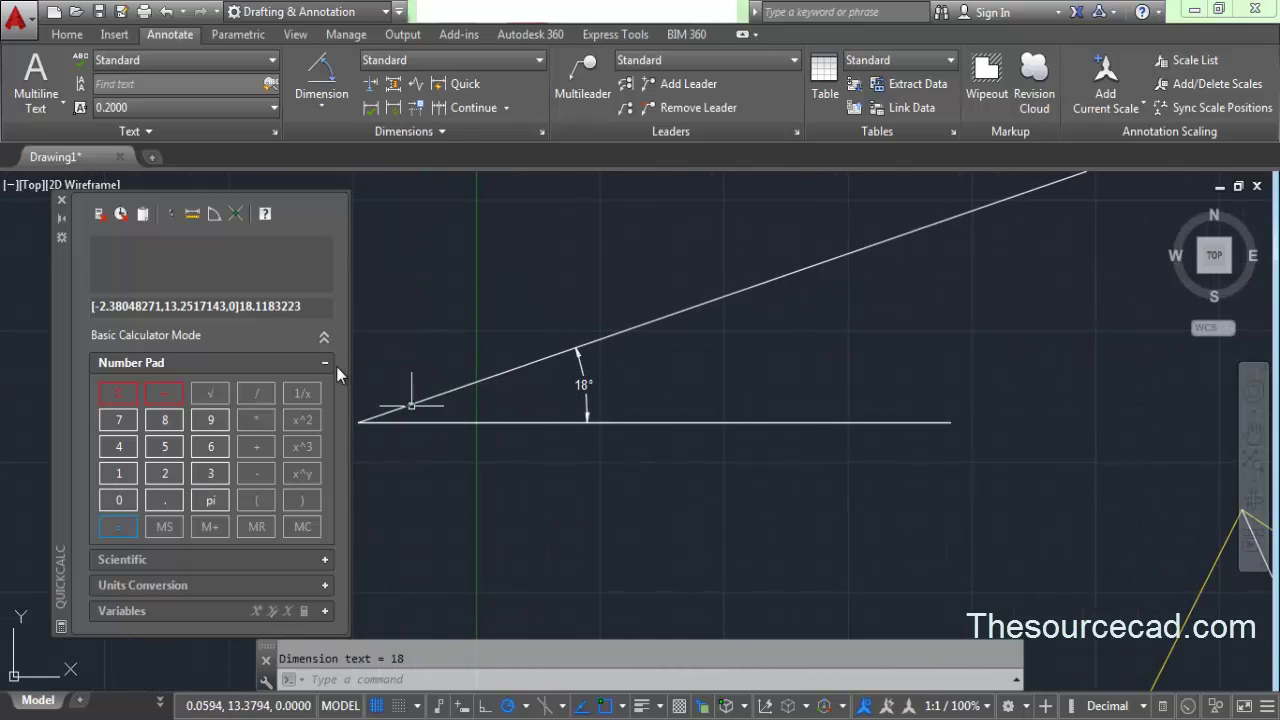
Step: Erase the angular dimension and the horizontal reference line
left_click(619, 447)
left_click(566, 380)
right_click(663, 374)
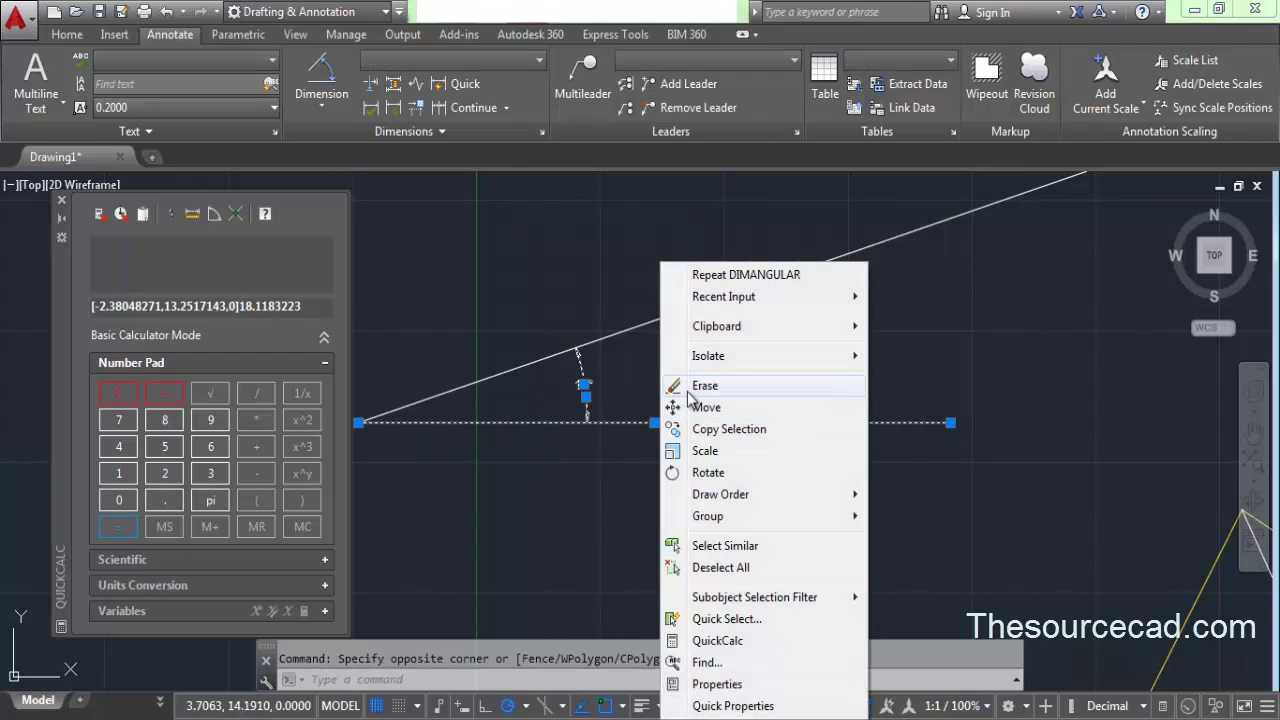
left_click(690, 387)
scroll(735, 487, "down", 3)
middle_click_drag(909, 486, 752, 464)
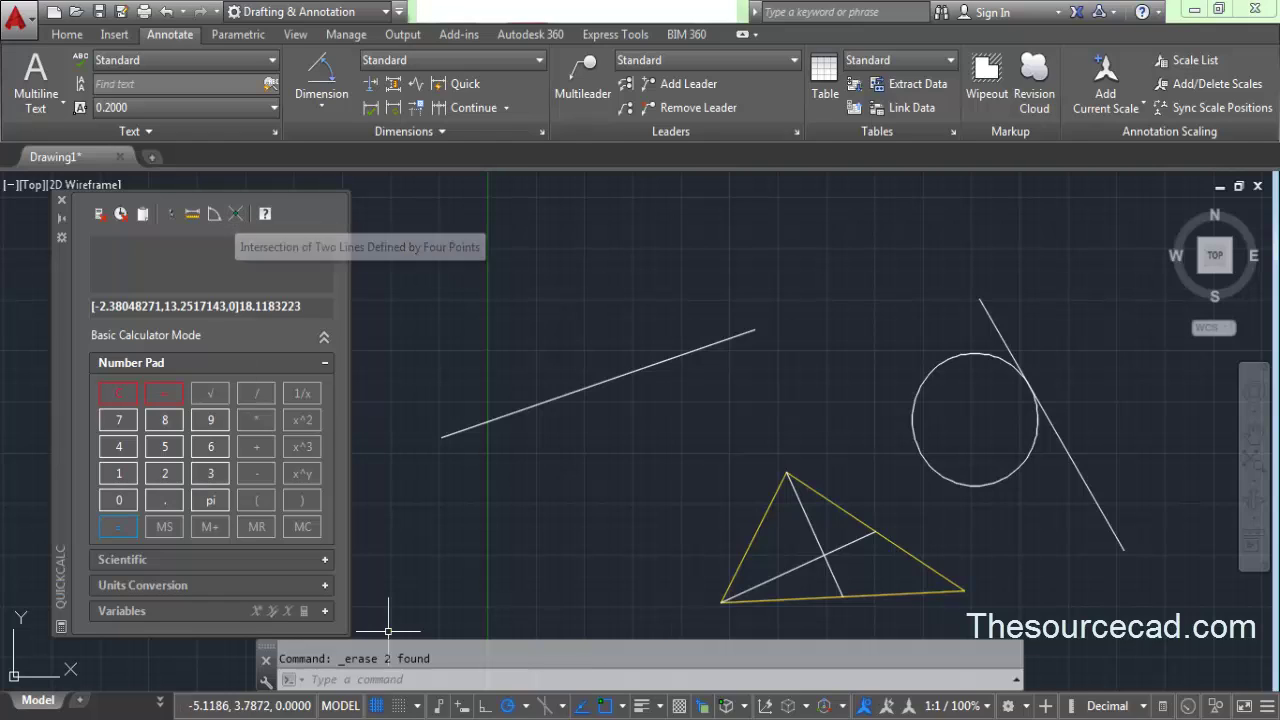
Step: Get the intersection of the two white lines inside the triangle into the calculator, defining each line by its two endpoints
middle_click_drag(838, 581, 781, 501)
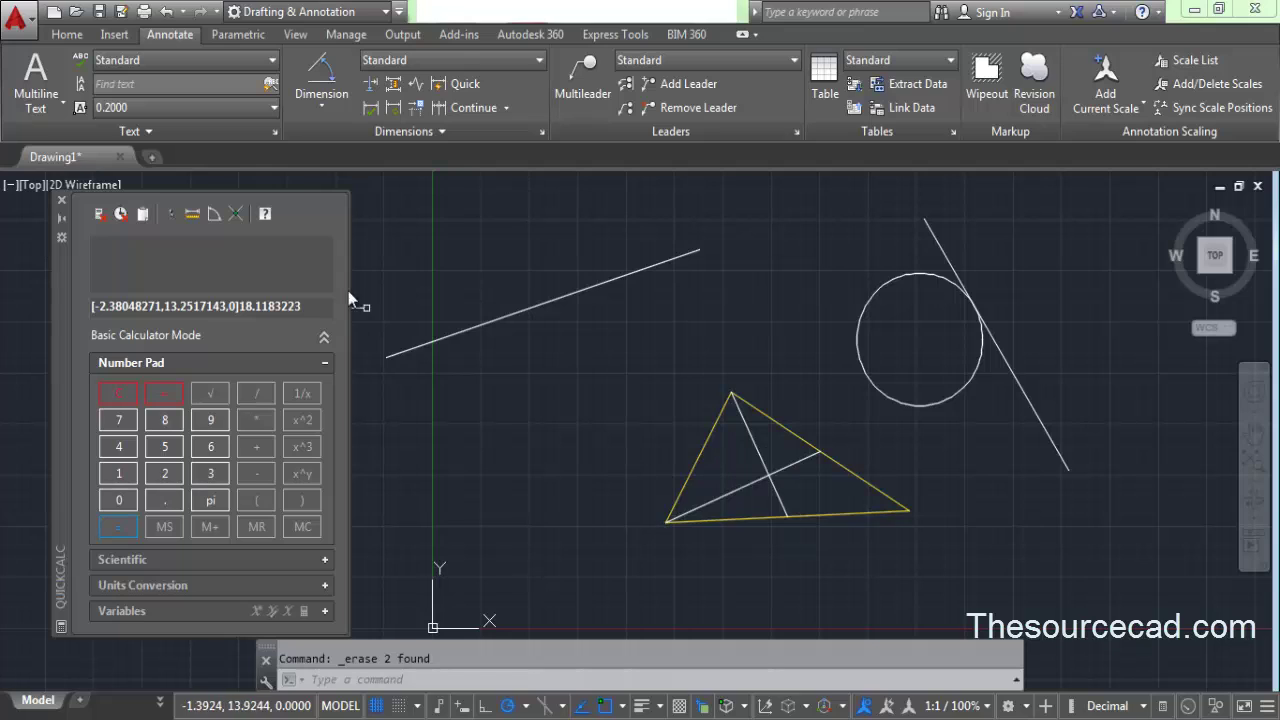
left_click(245, 212)
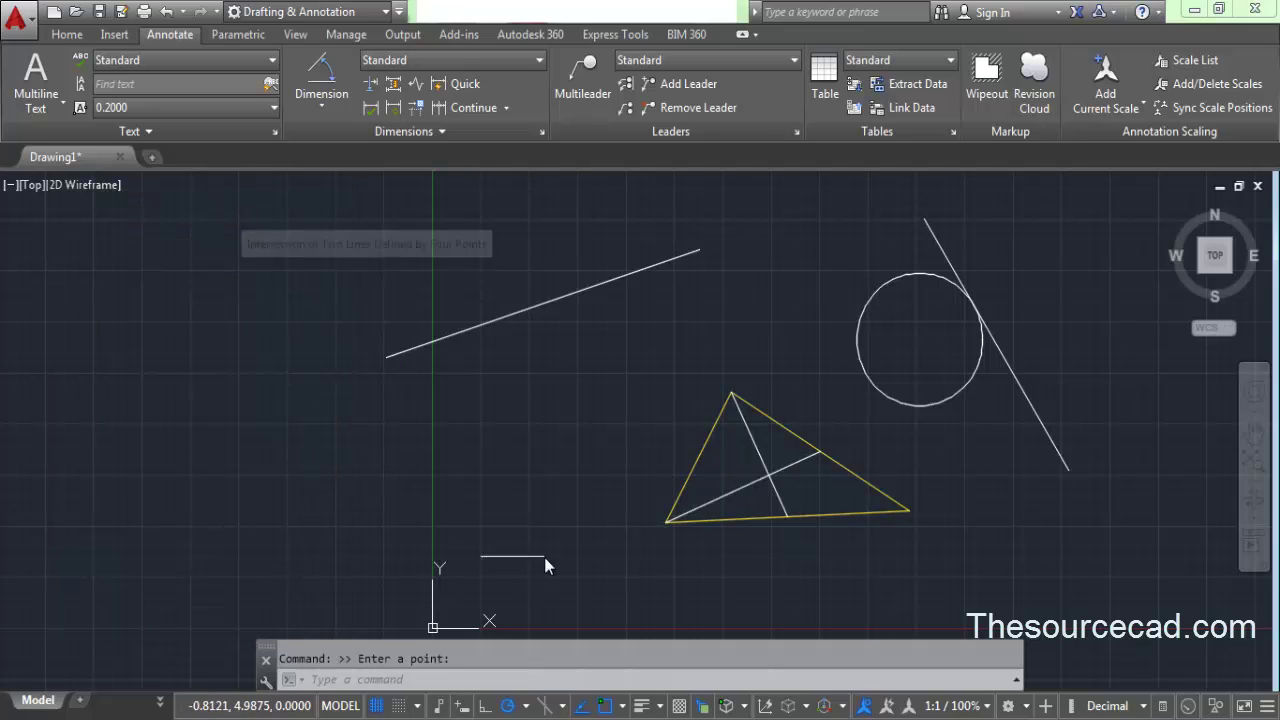
left_click(665, 523)
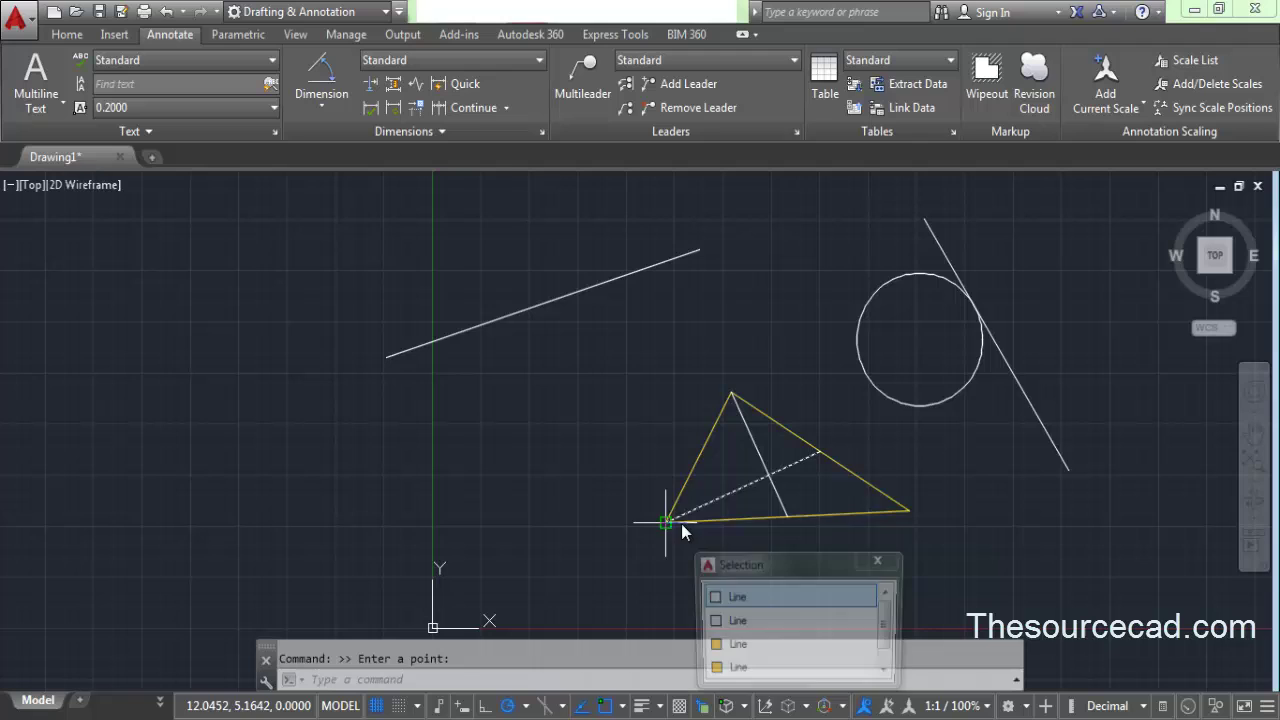
left_click(819, 451)
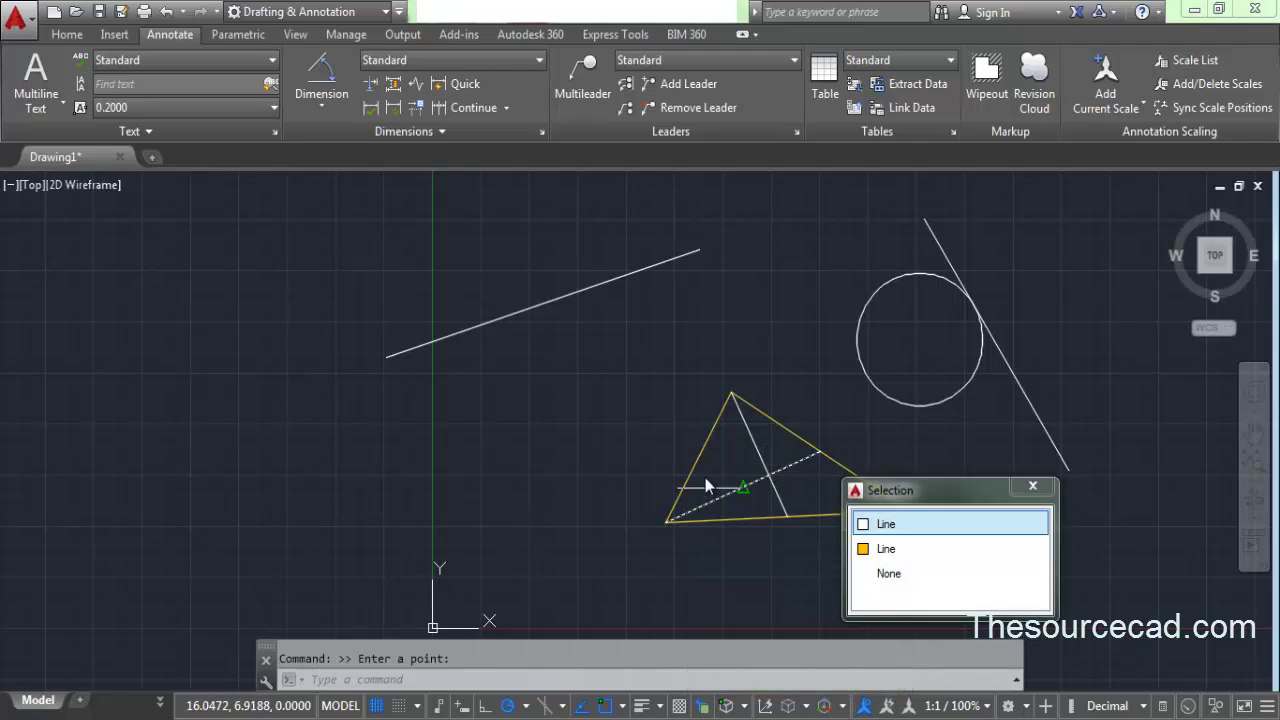
left_click(733, 398)
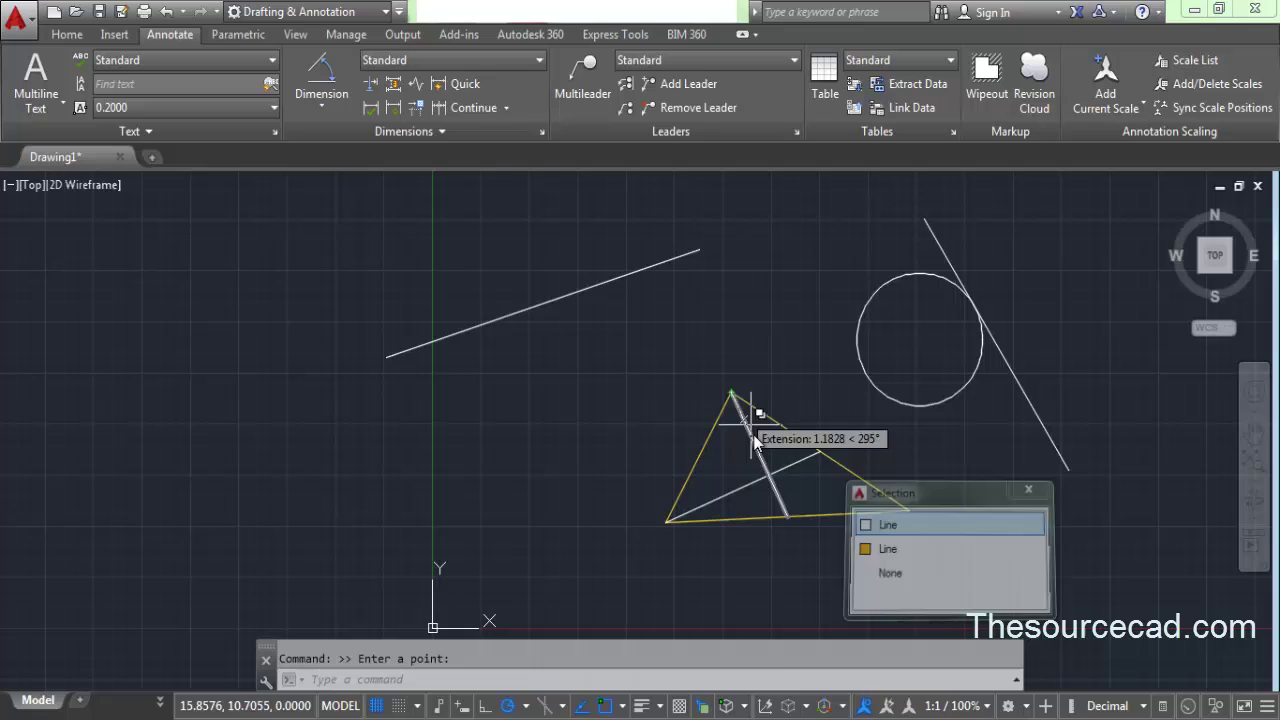
left_click(788, 519)
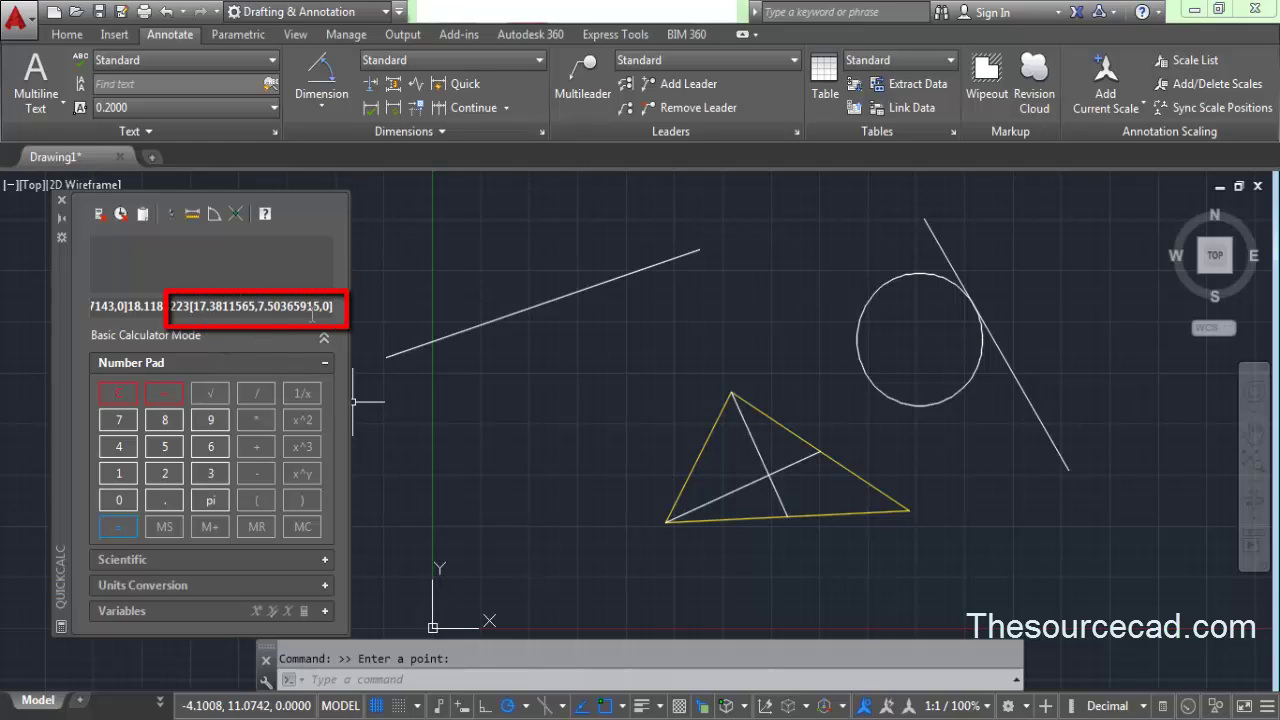
Step: Check the coordinates of the intersection inside the triangle with the ID Point command
left_click(65, 36)
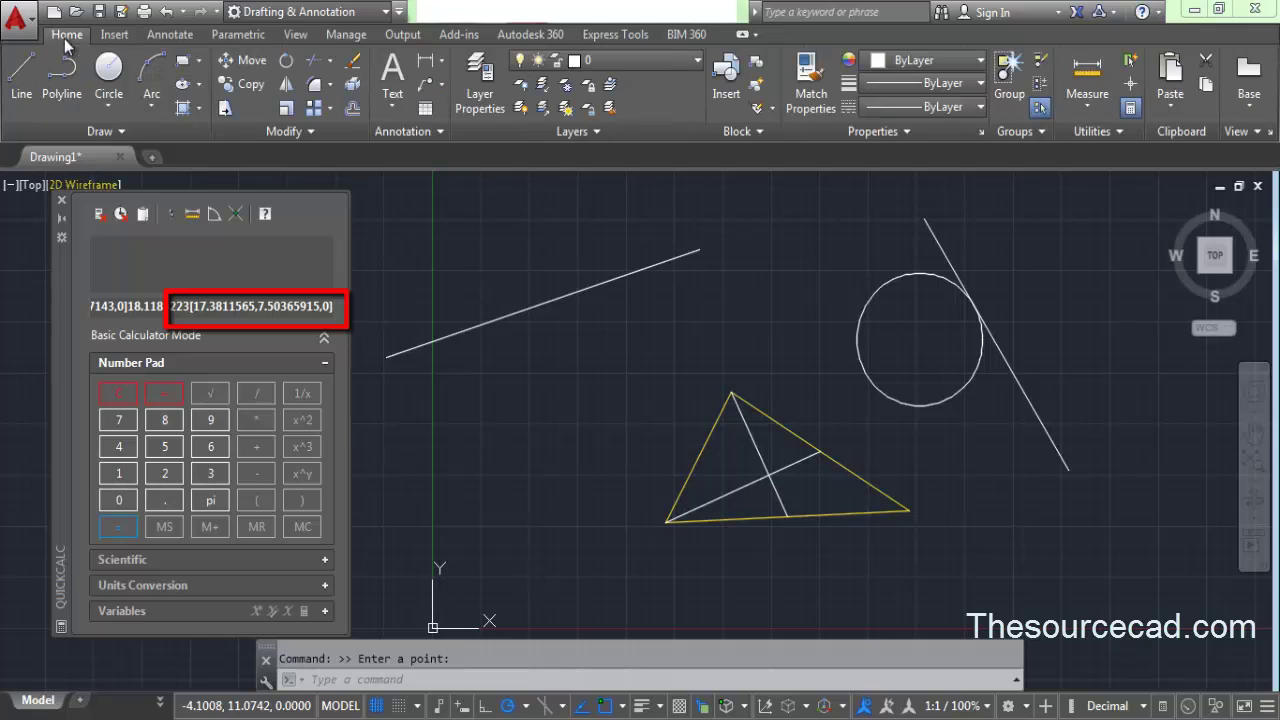
left_click(1090, 131)
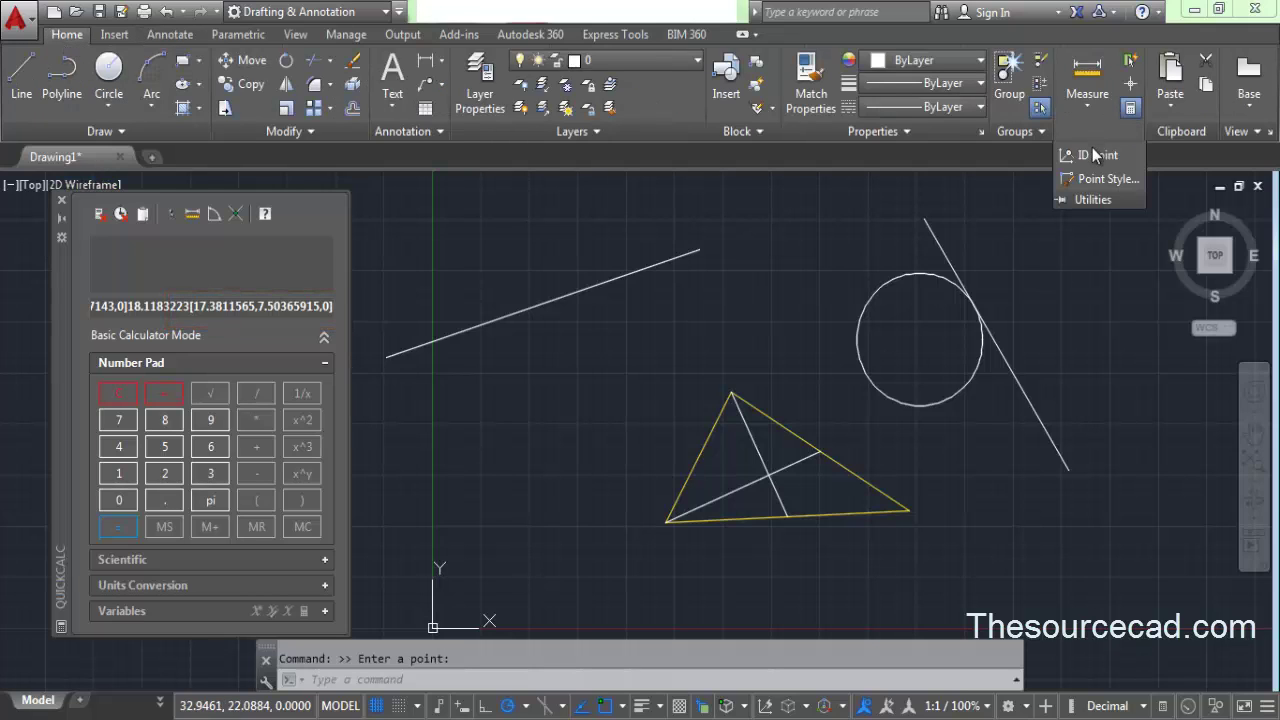
left_click(1097, 155)
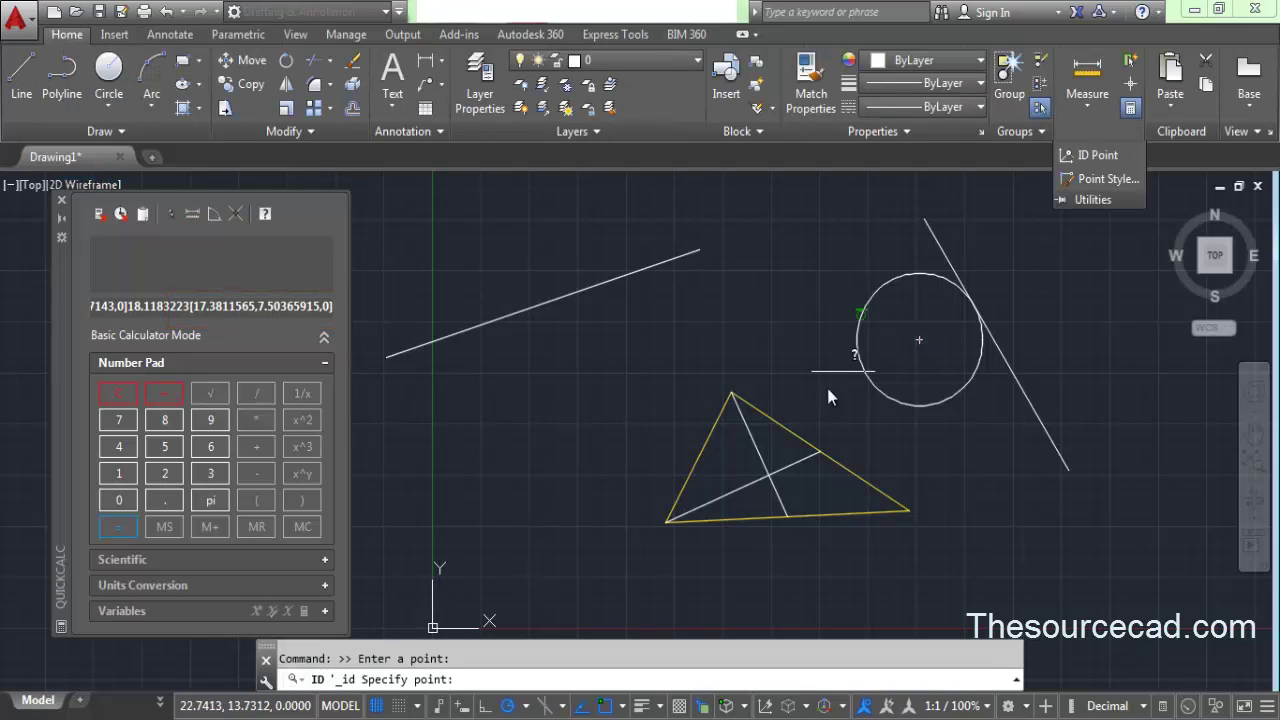
left_click(769, 475)
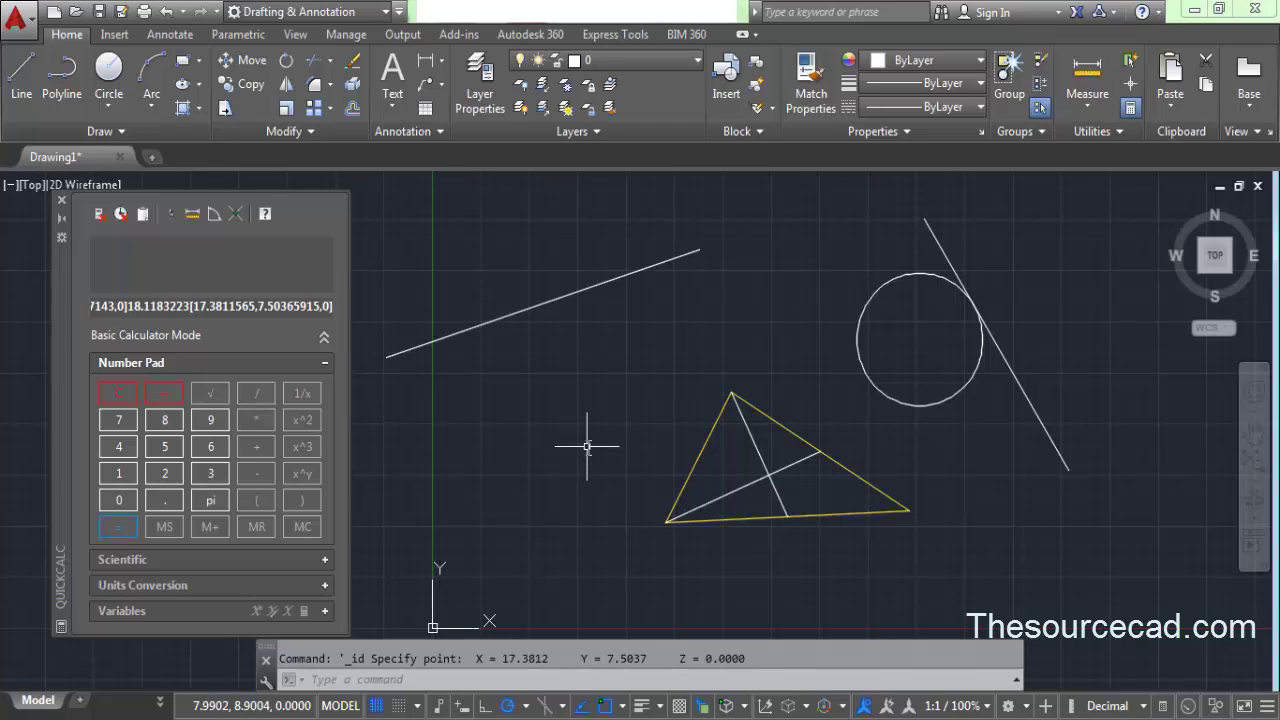
Step: Clear the calculator and evaluate (cur+cur)/2 using the slanted line's lower and upper endpoints
left_click(99, 216)
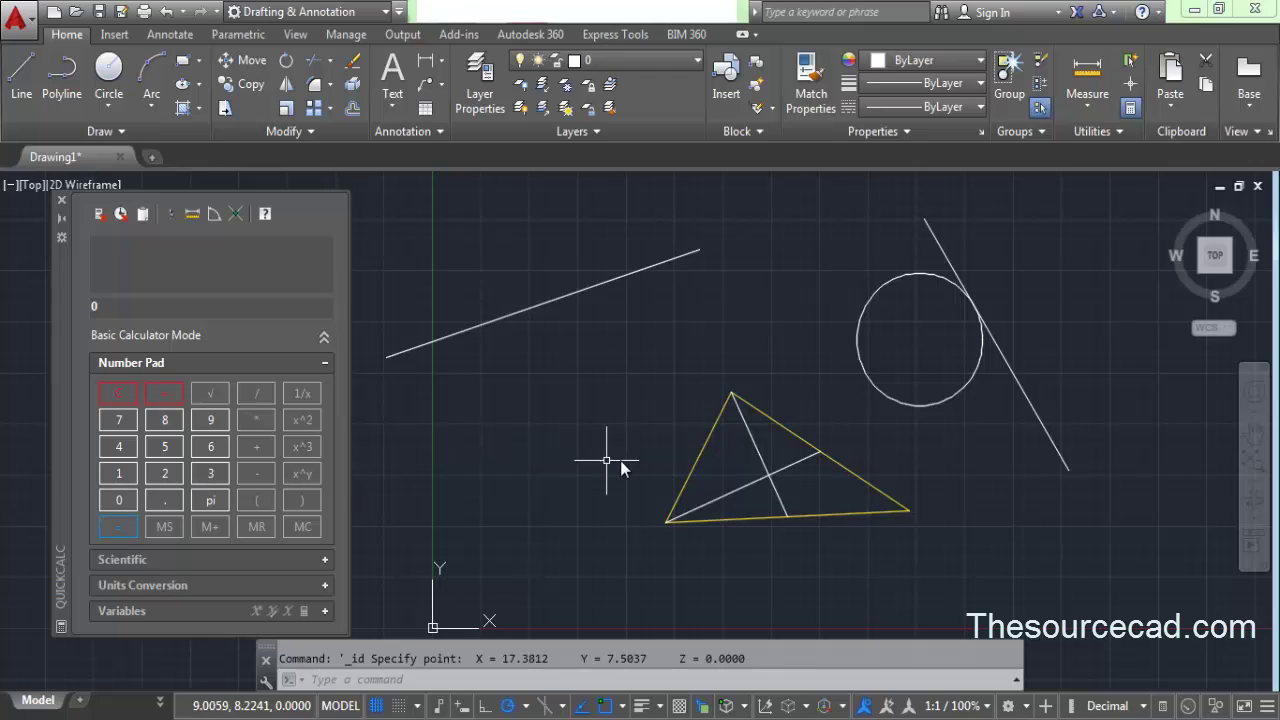
middle_click_drag(620, 460, 572, 455)
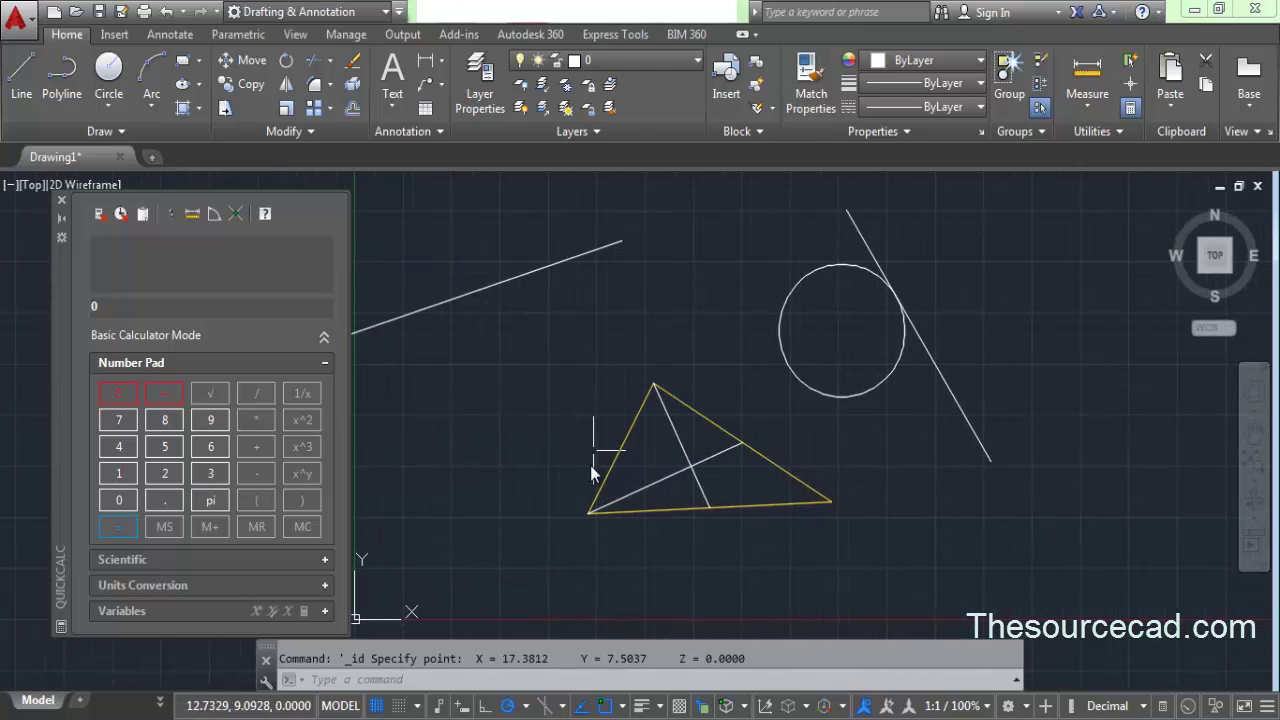
middle_click_drag(716, 392, 835, 458)
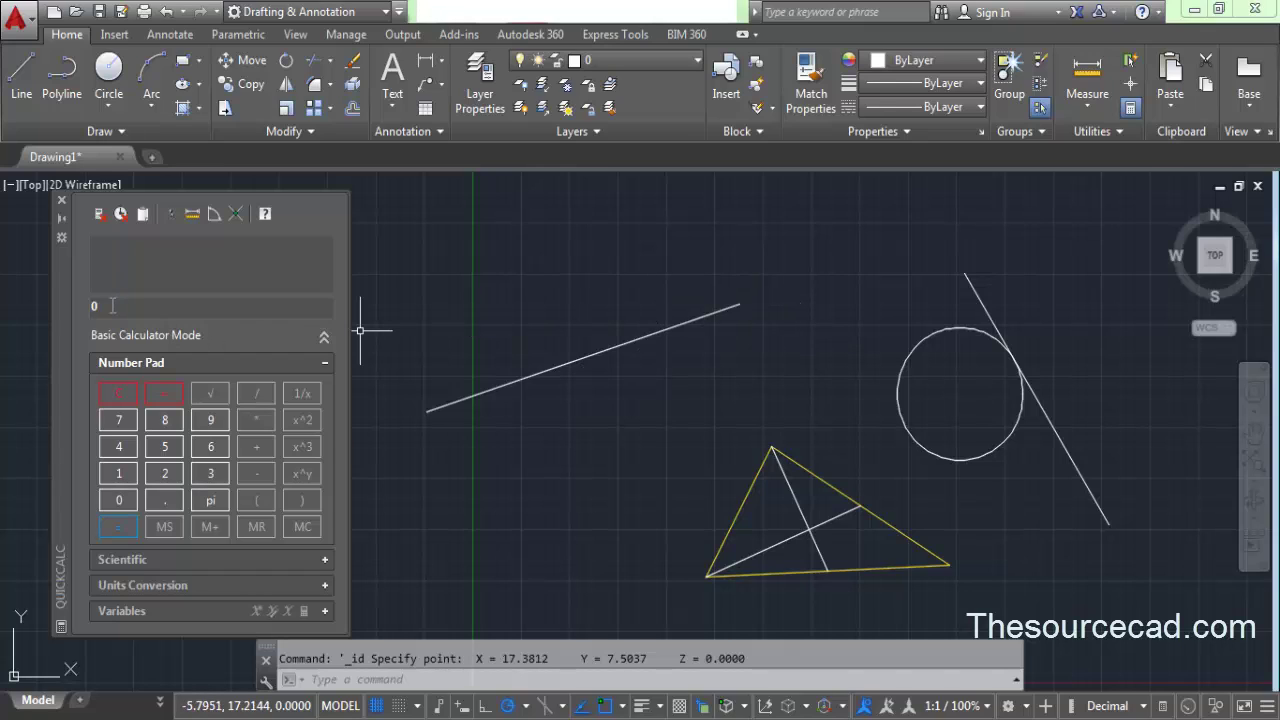
left_click_drag(112, 305, 86, 310)
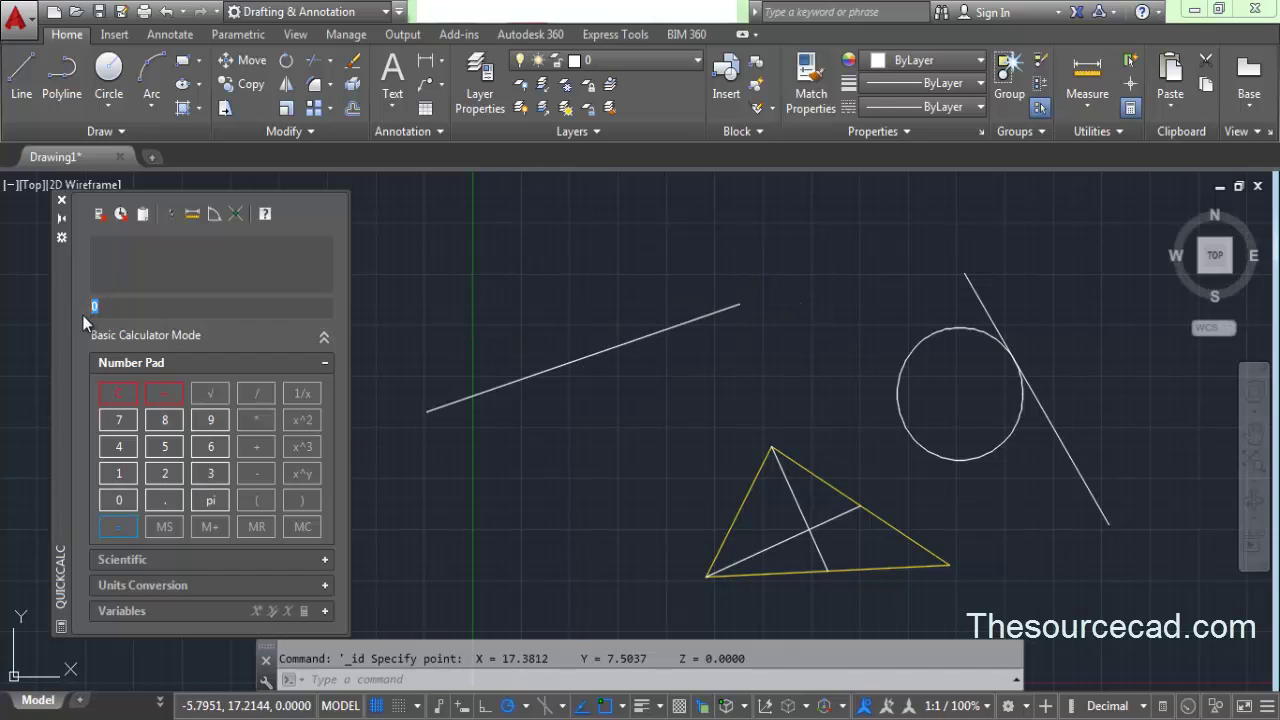
type("(cur+cur)/2")
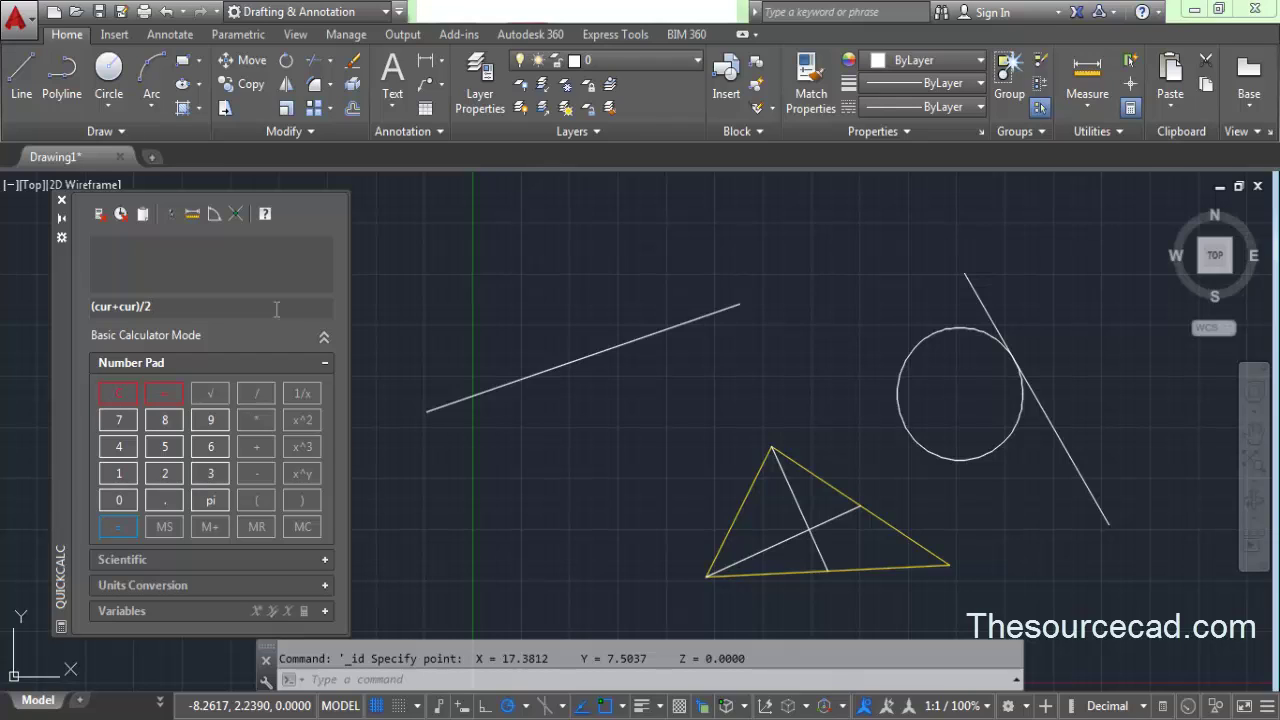
key("Return")
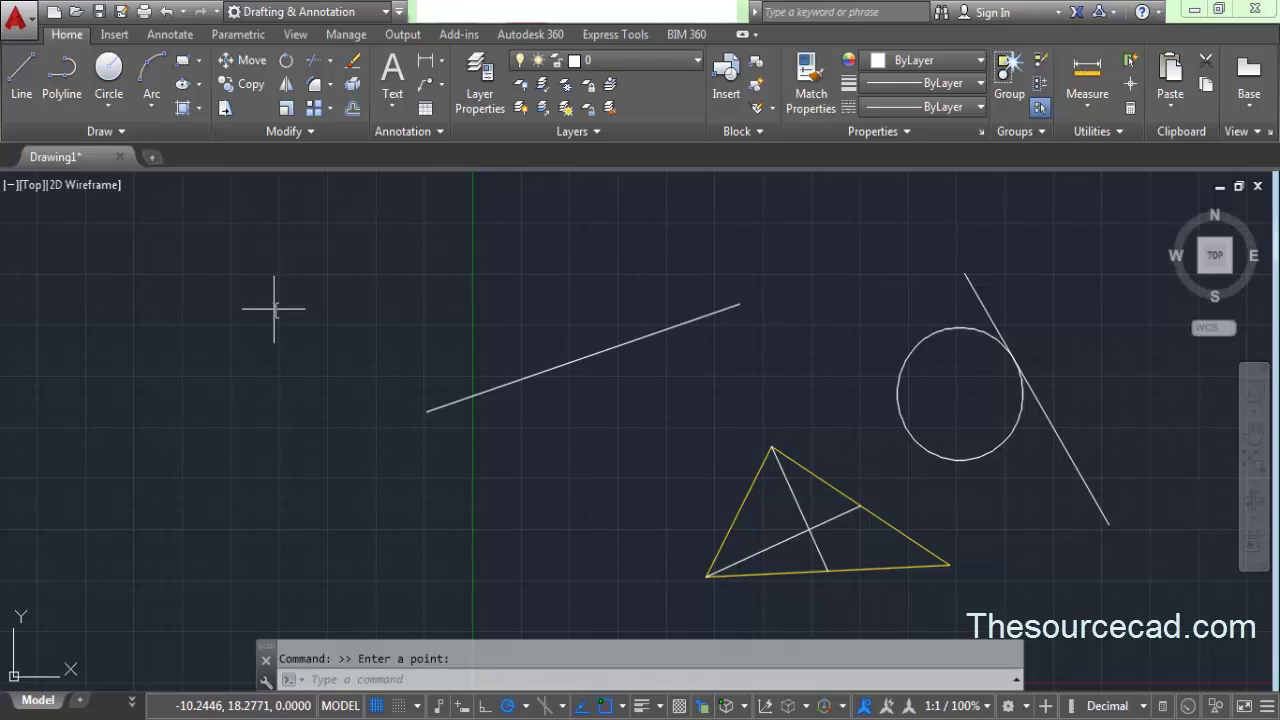
left_click(426, 411)
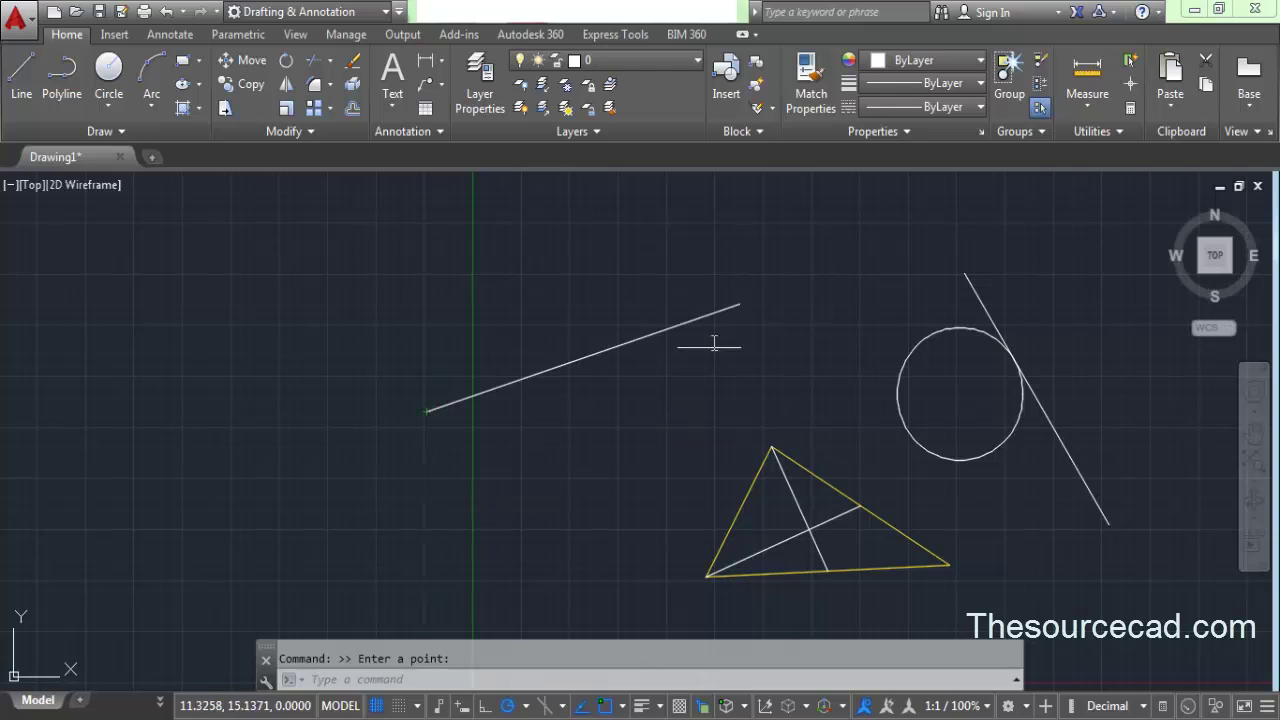
left_click(740, 305)
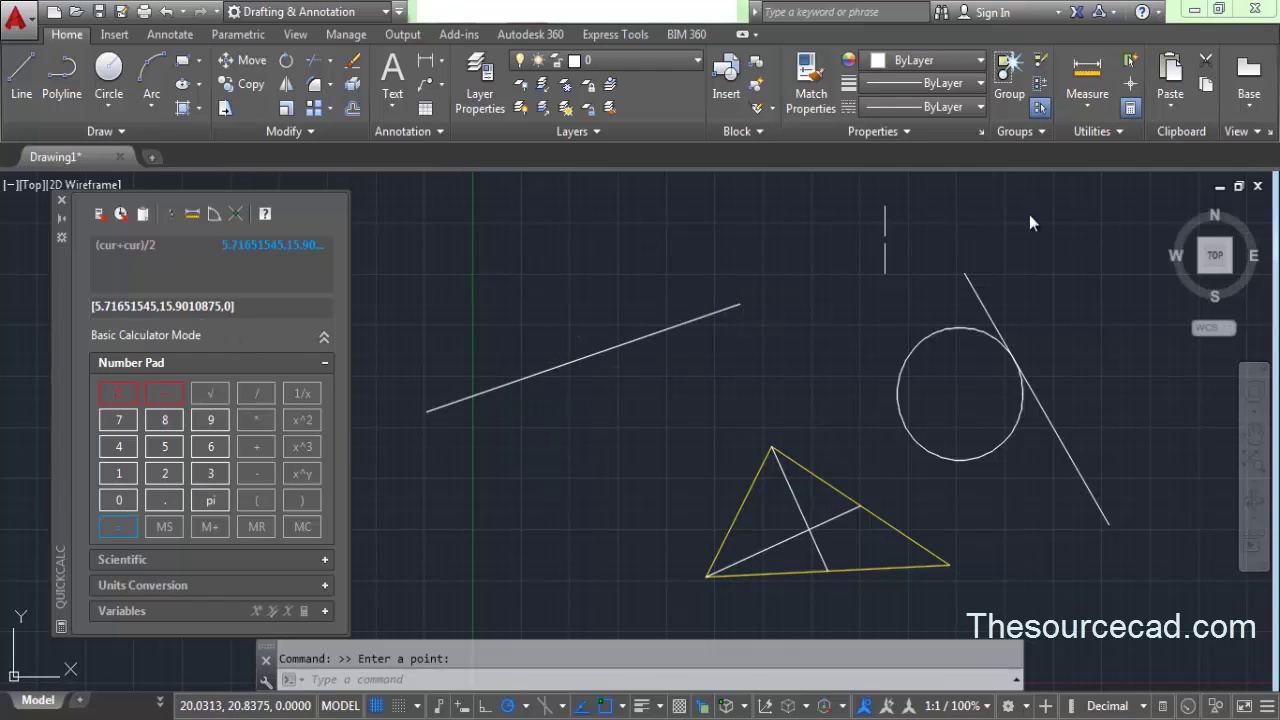
Step: Check the coordinates of the slanted line's midpoint with the ID Point command
left_click(1091, 129)
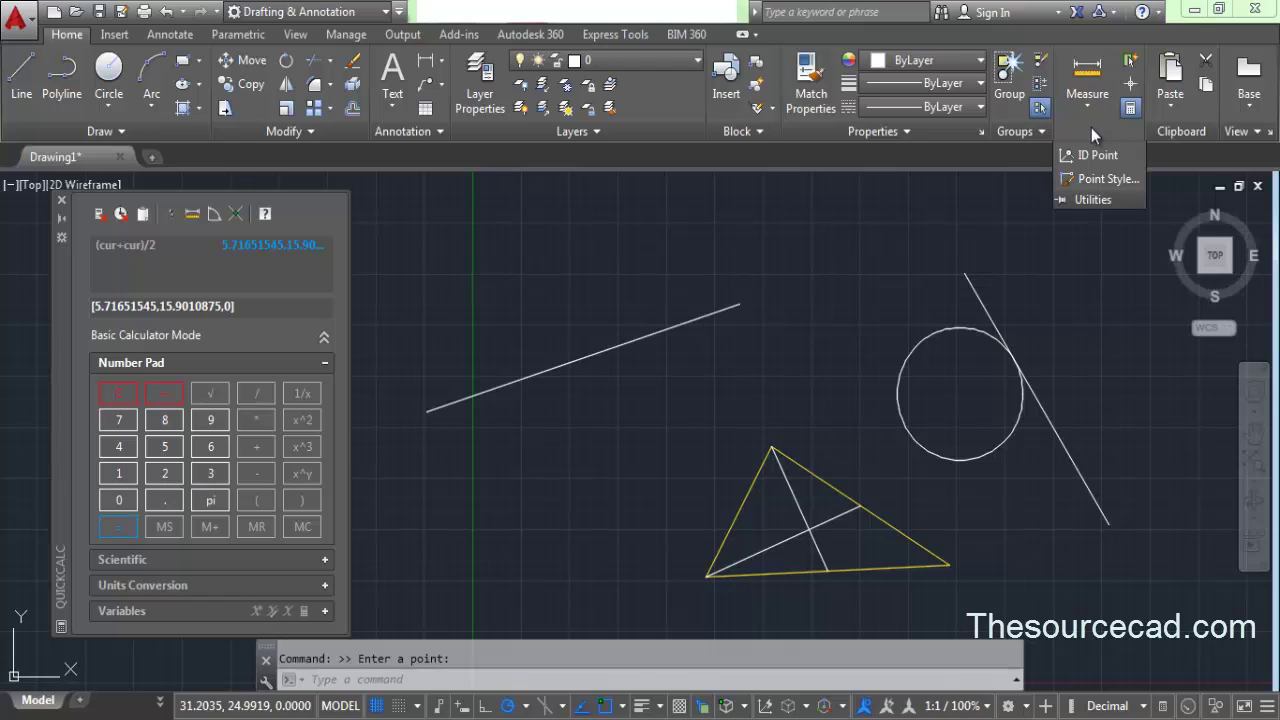
left_click(1084, 158)
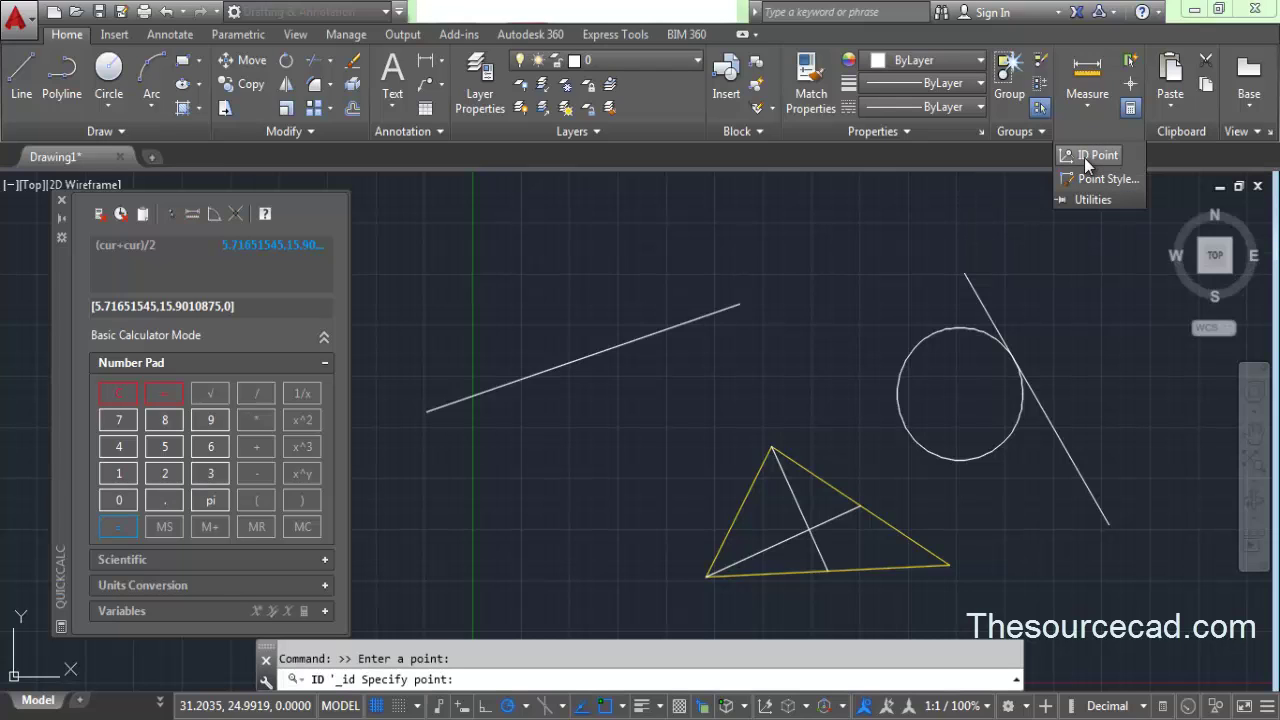
left_click(586, 363)
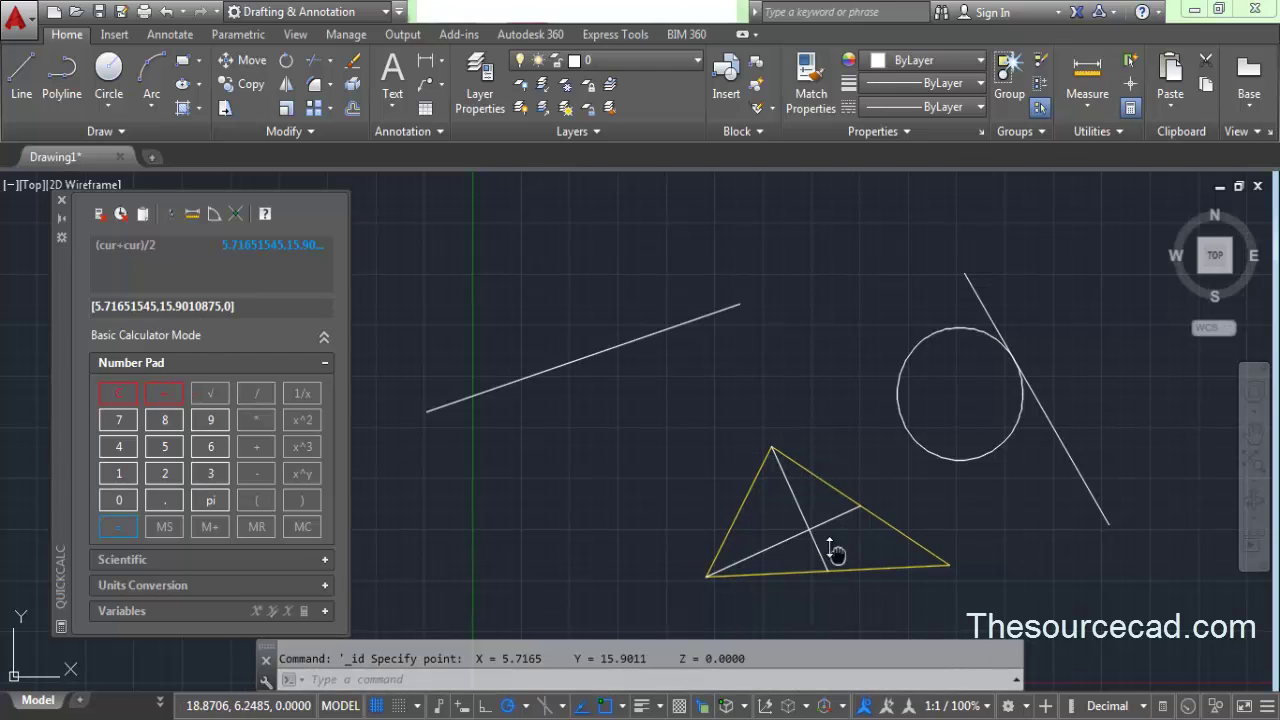
Step: Evaluate (cur+cur+cur)/3 in the calculator, using the three corners of the yellow triangle as the points
middle_click_drag(835, 553, 797, 503)
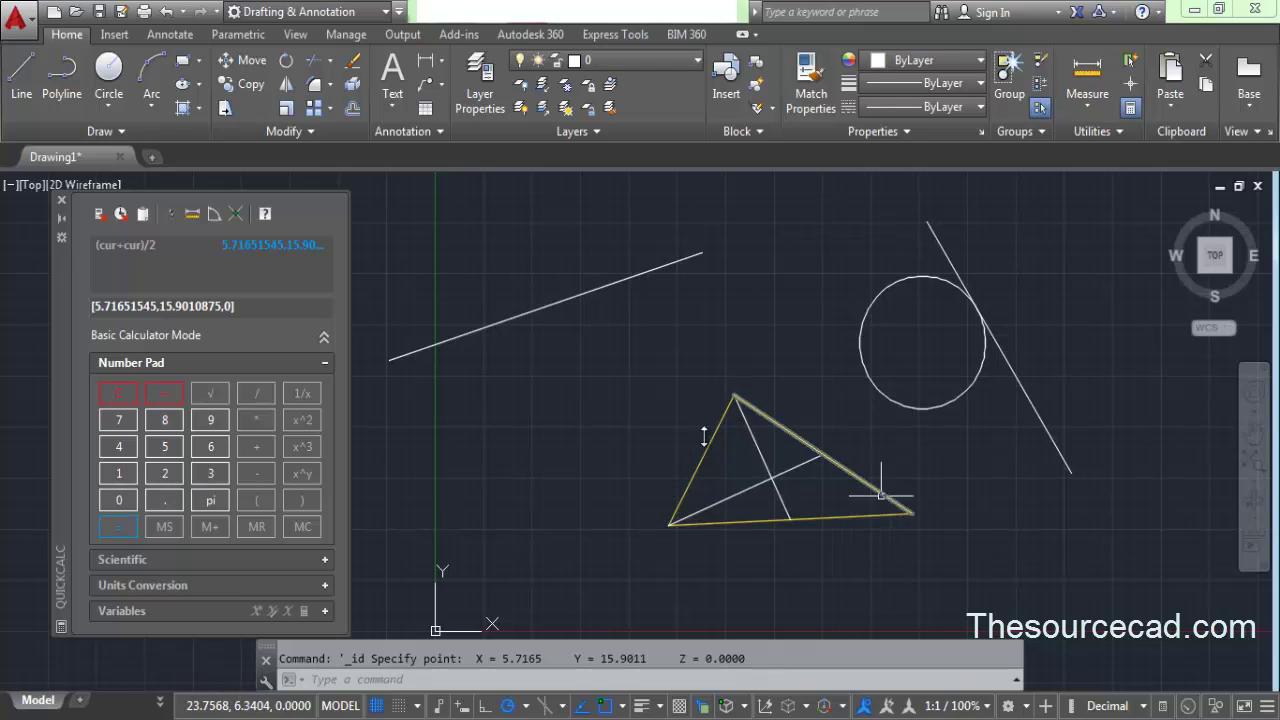
left_click_drag(265, 312, 72, 314)
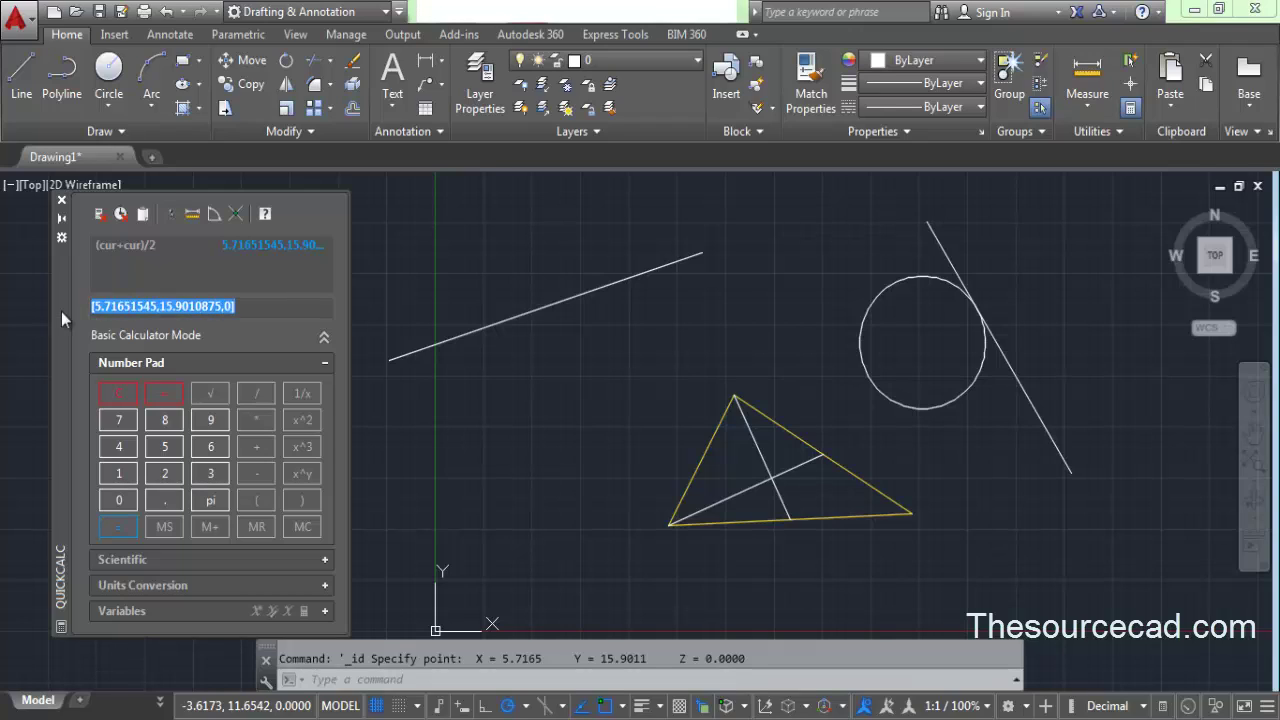
type("(cu")
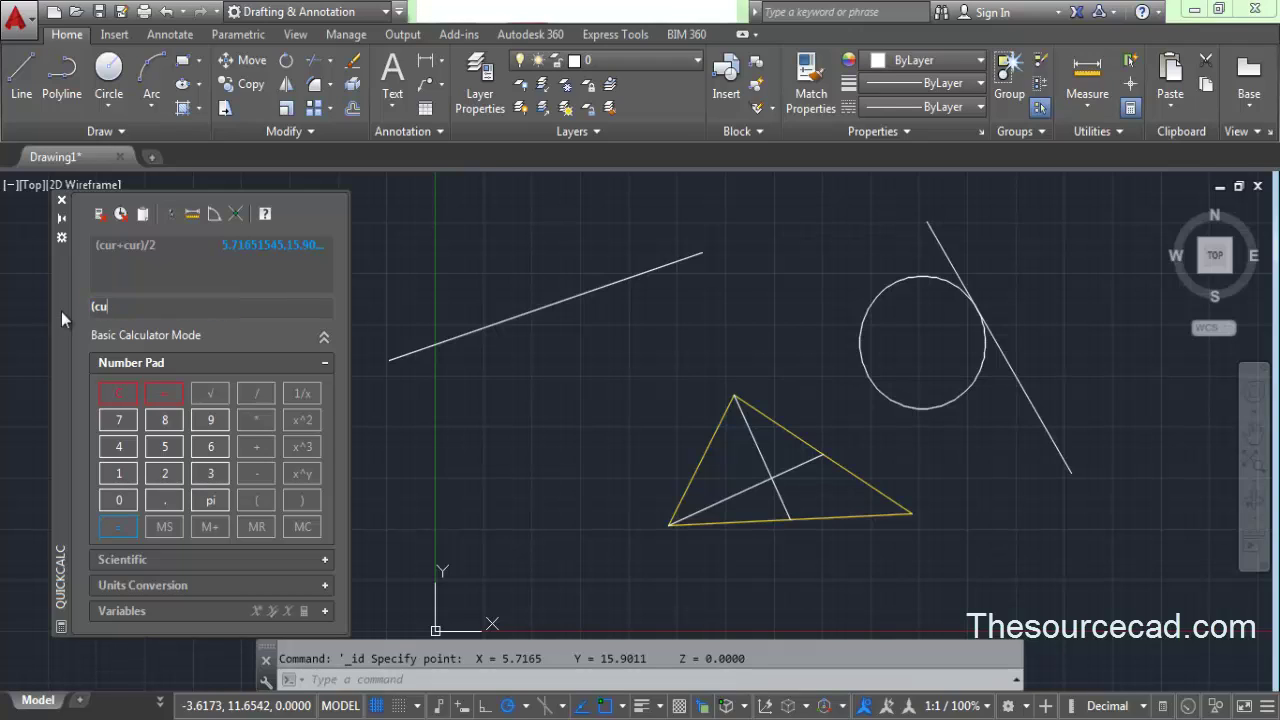
type("r+cur+cur)/3")
key("Return")
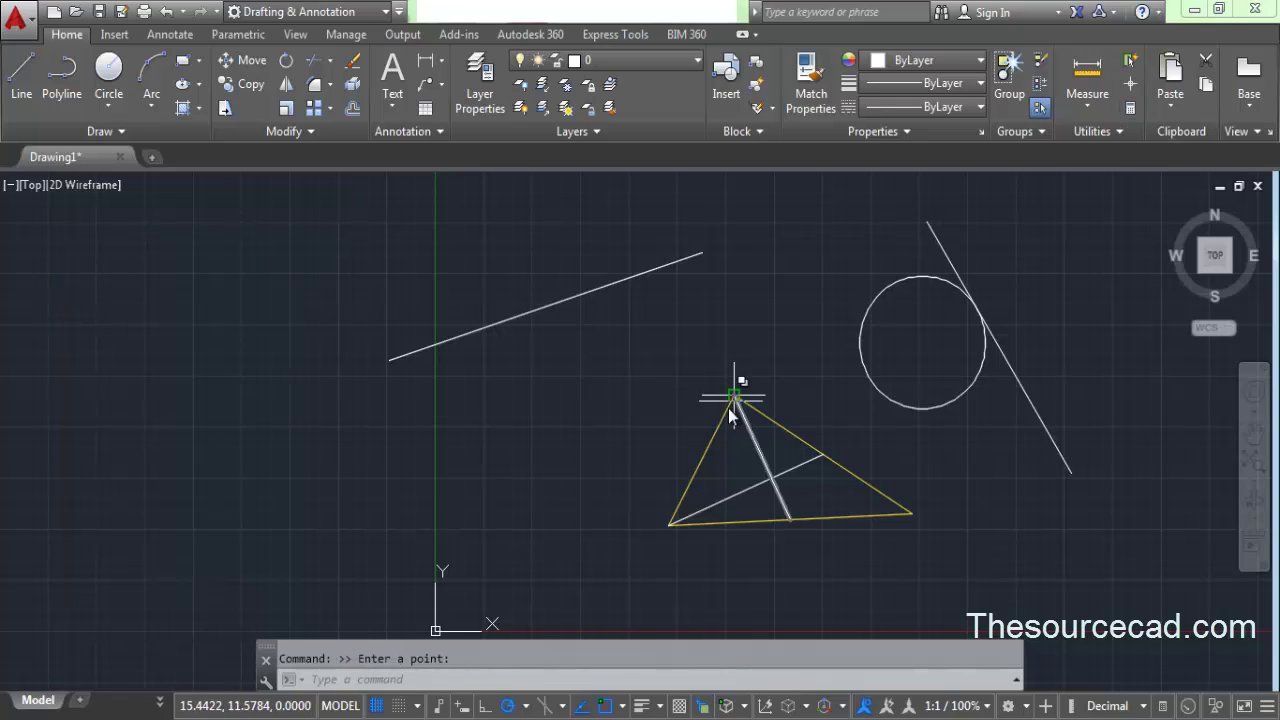
left_click(669, 527)
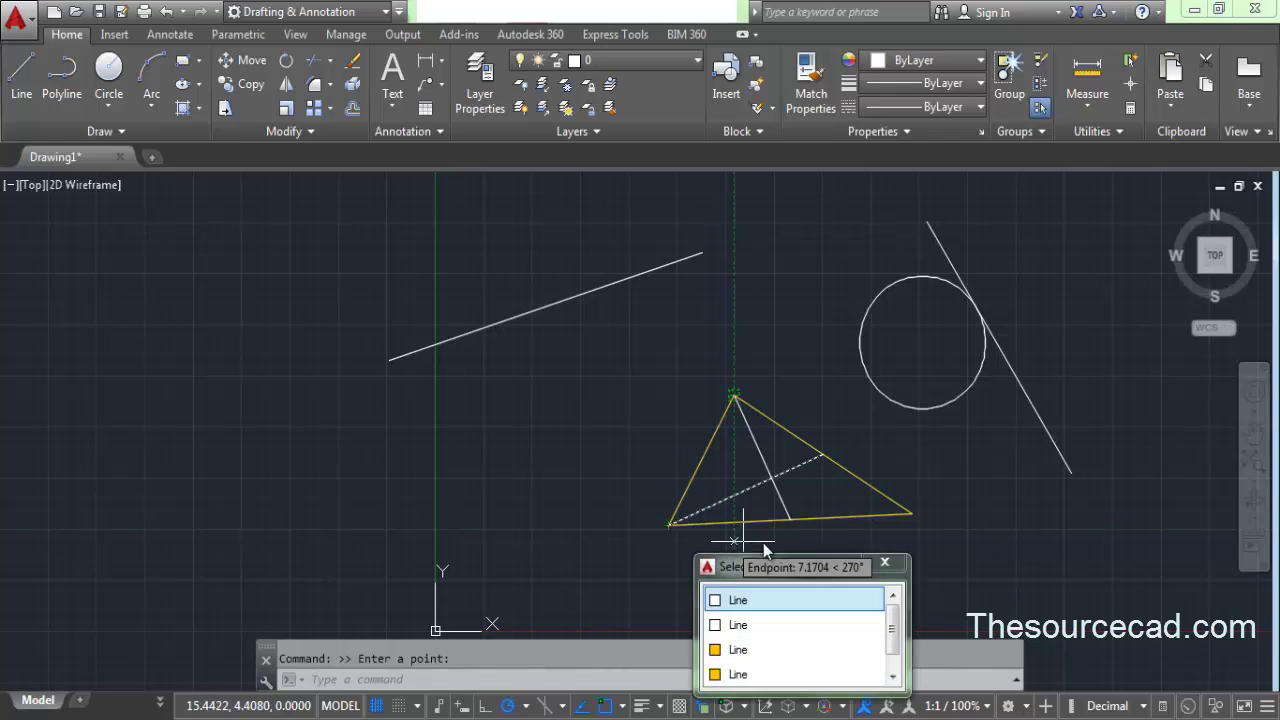
left_click(910, 515)
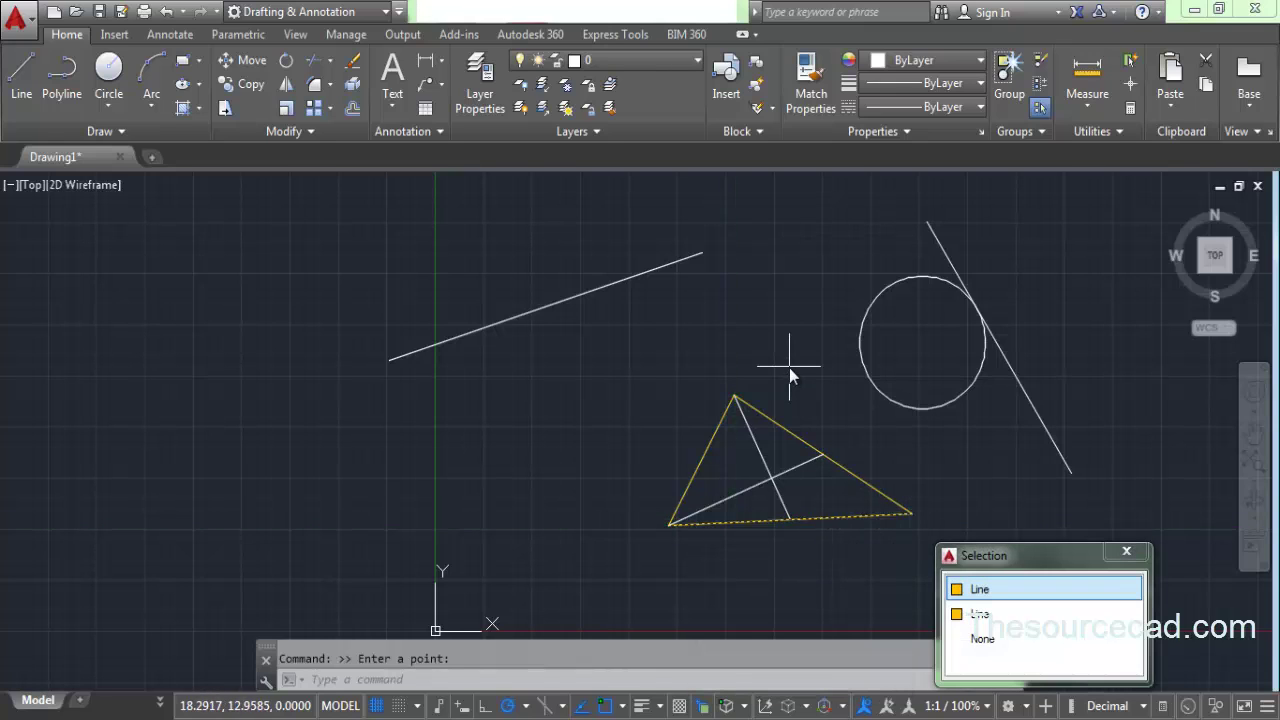
left_click(789, 367)
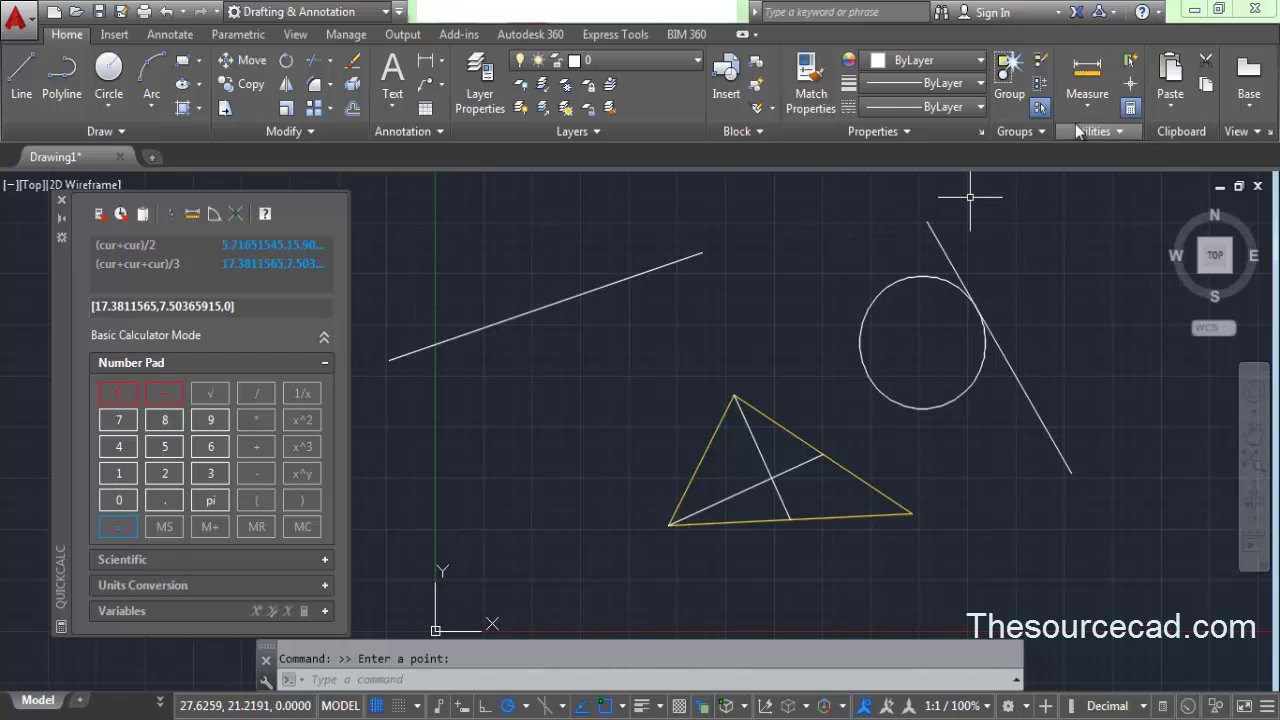
Step: Check the coordinates of the white lines' intersection inside the triangle with the ID Point command, for comparison with the three-corner average
left_click(1025, 131)
left_click(1100, 131)
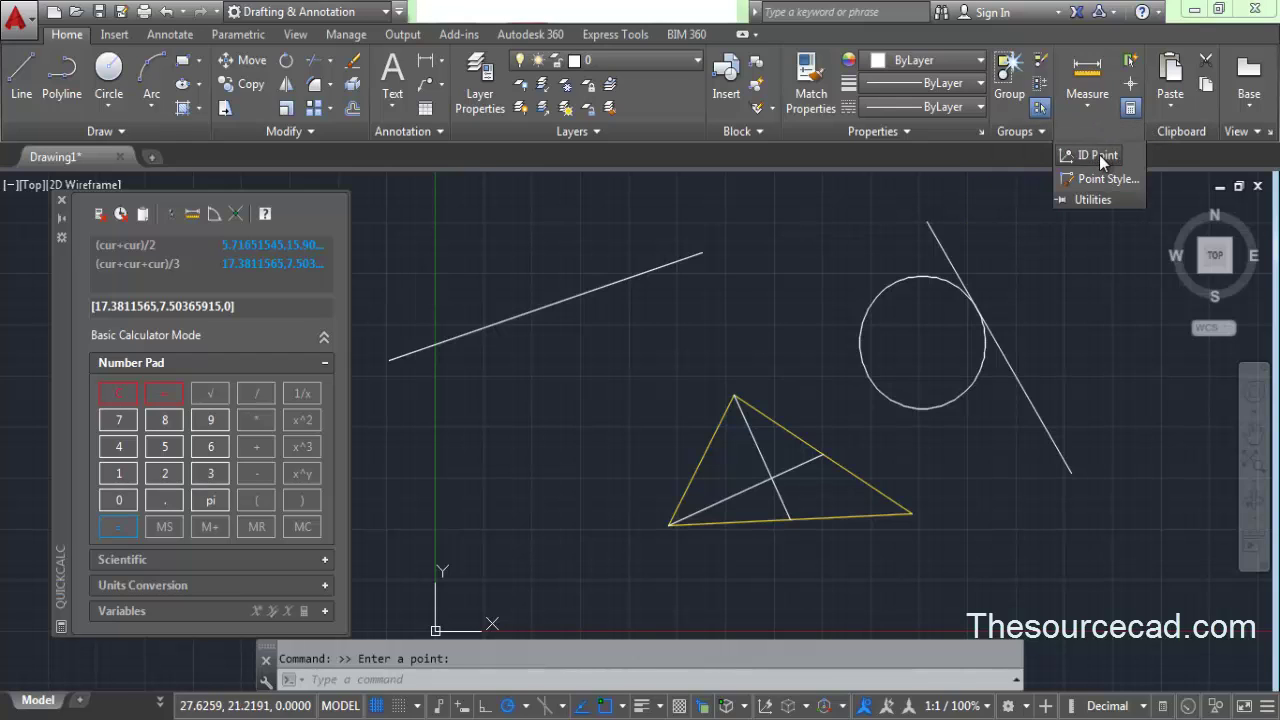
left_click(1098, 155)
left_click(775, 481)
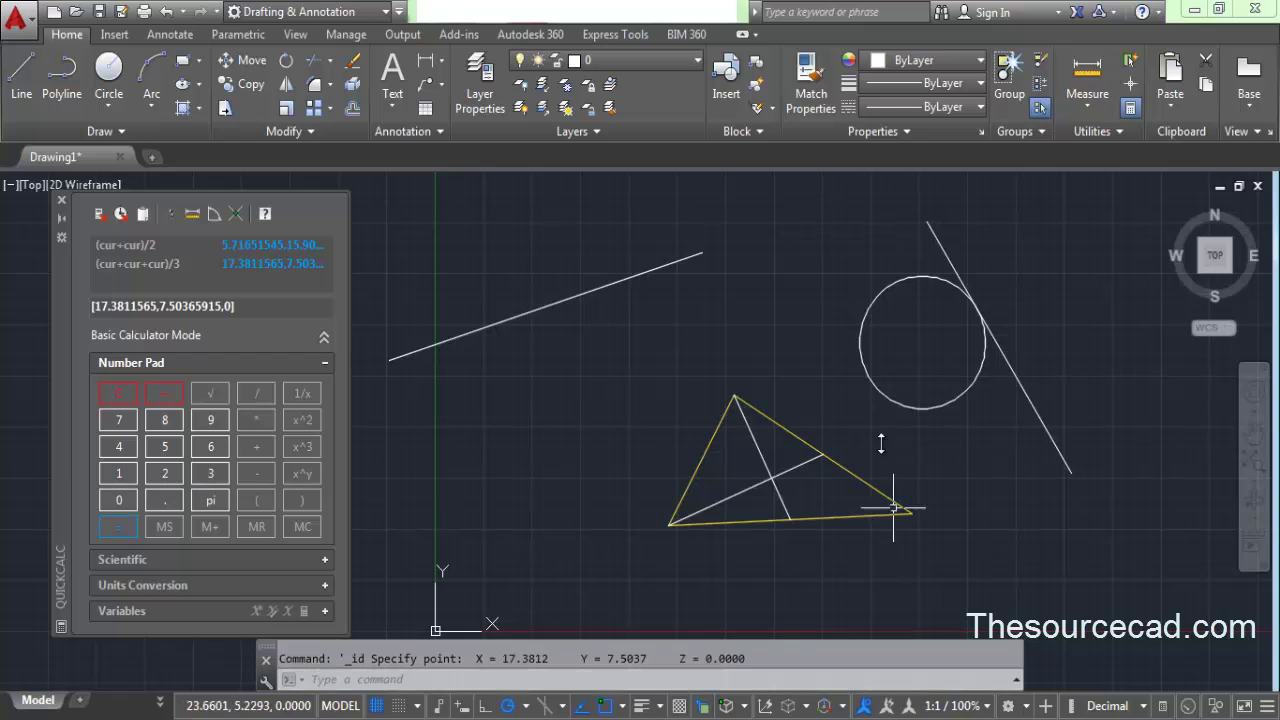
Step: Clear the calculator and evaluate the tan function on the circle to get its tangent point with the adjoining line
left_click(99, 213)
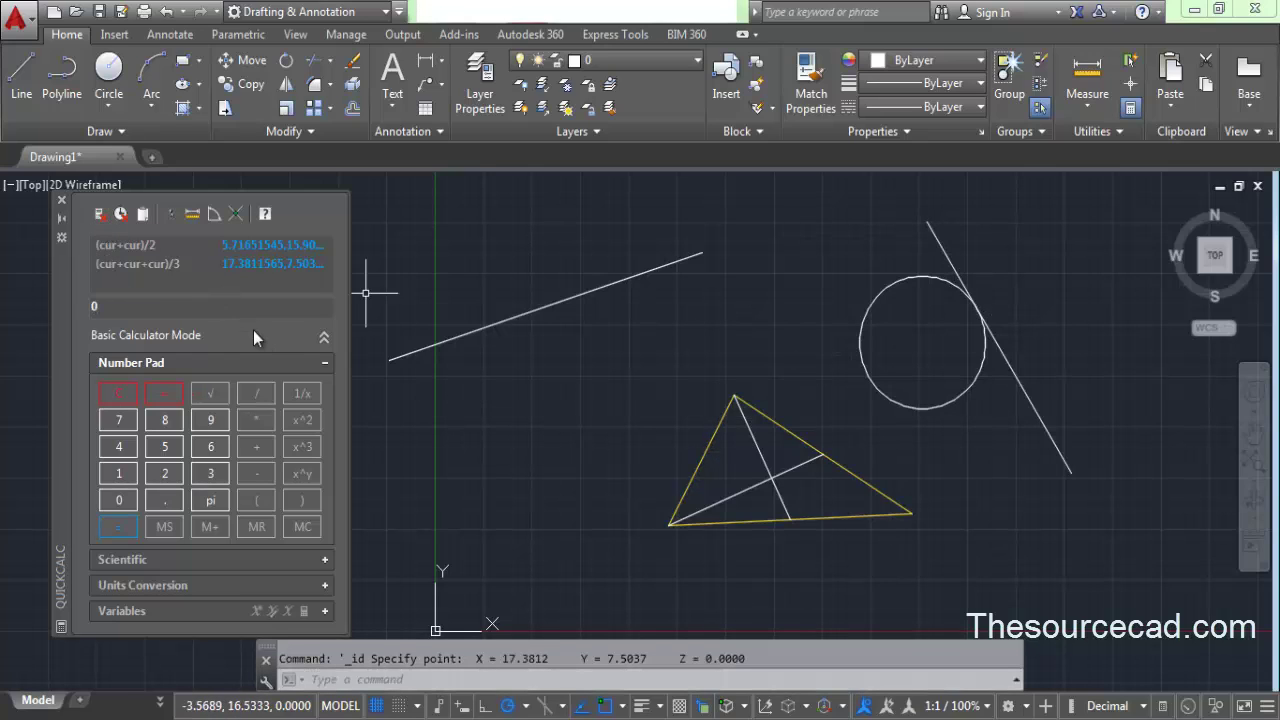
left_click(950, 316)
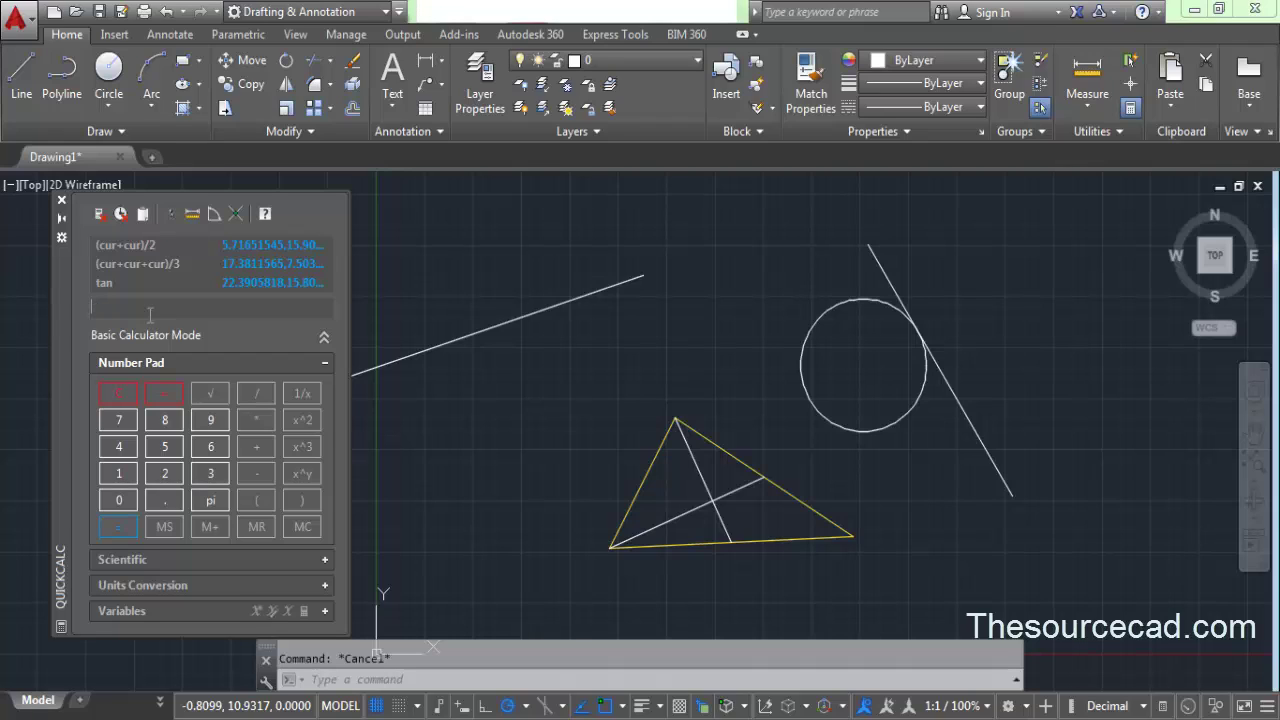
type("tan")
key("Return")
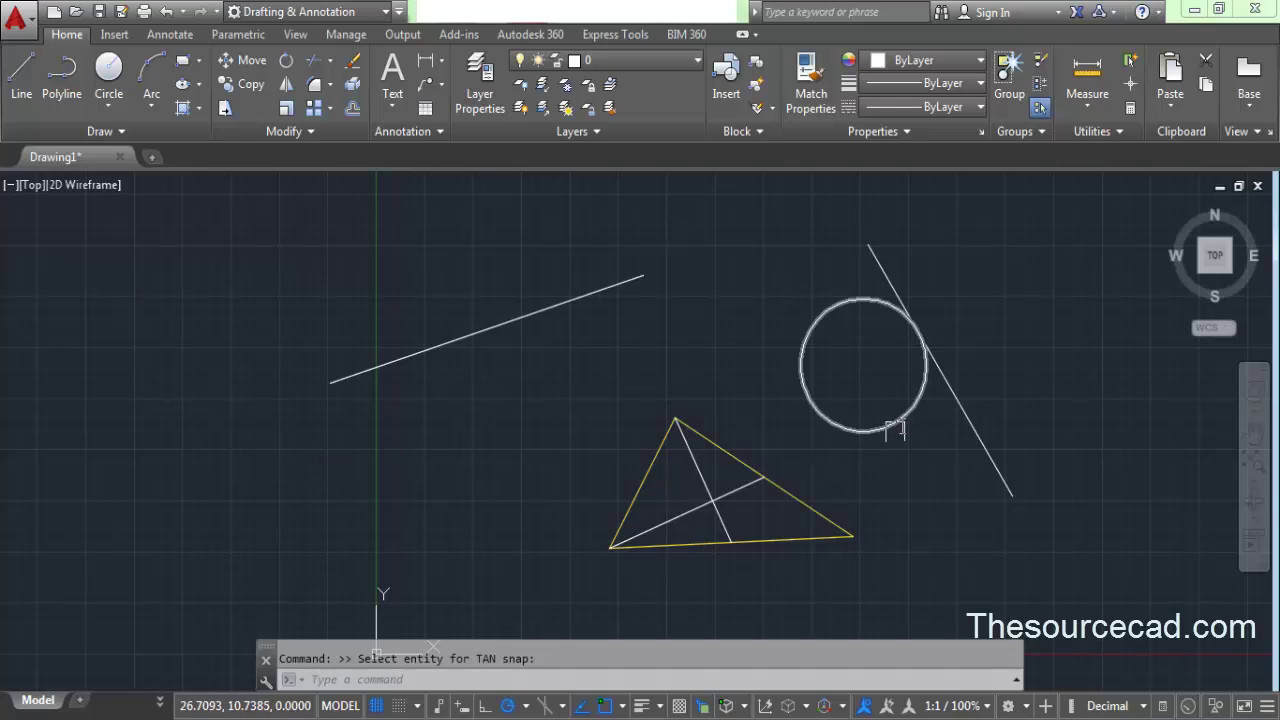
left_click(915, 397)
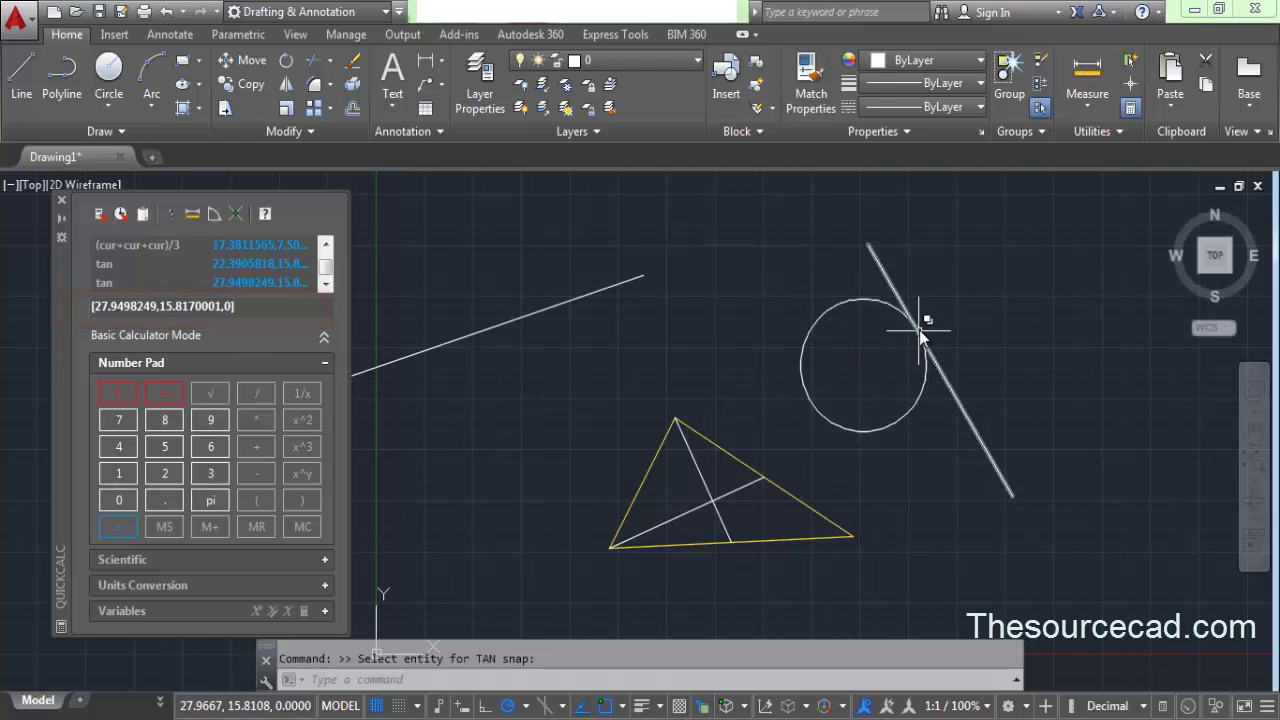
Step: Check the coordinates of the point where the line touches the circle with the ID Point command
left_click(1111, 136)
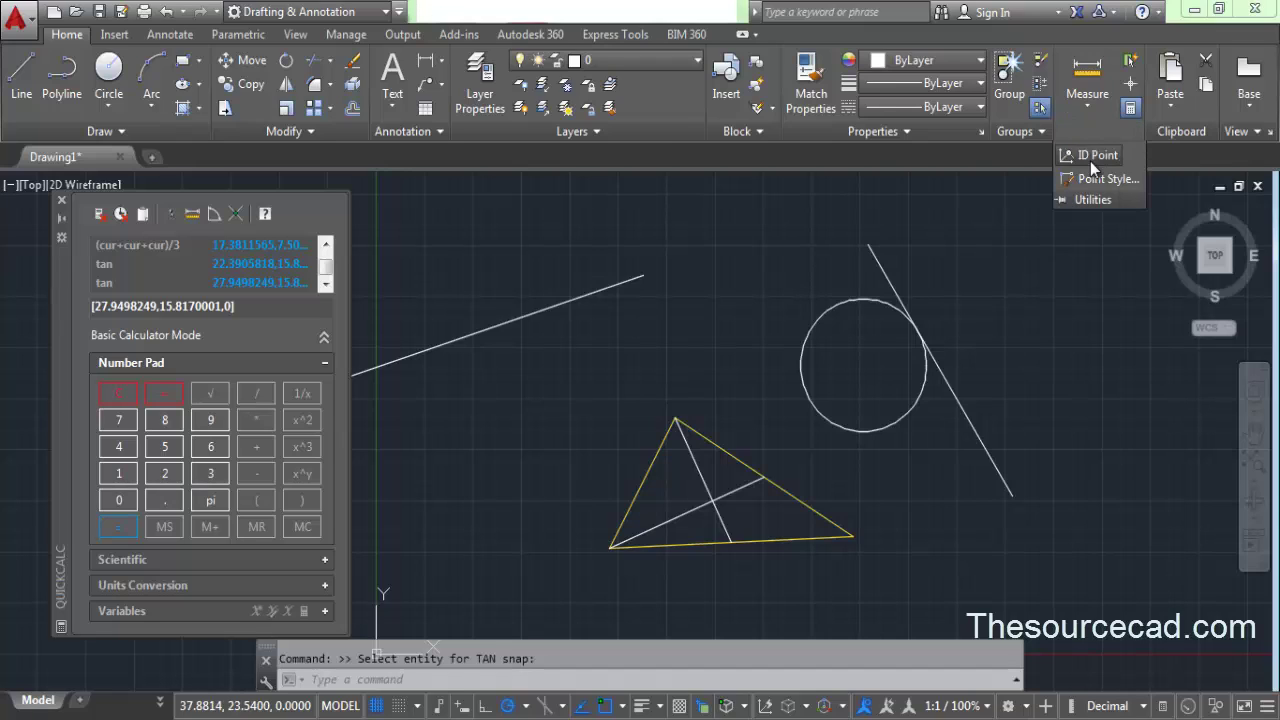
left_click(1094, 156)
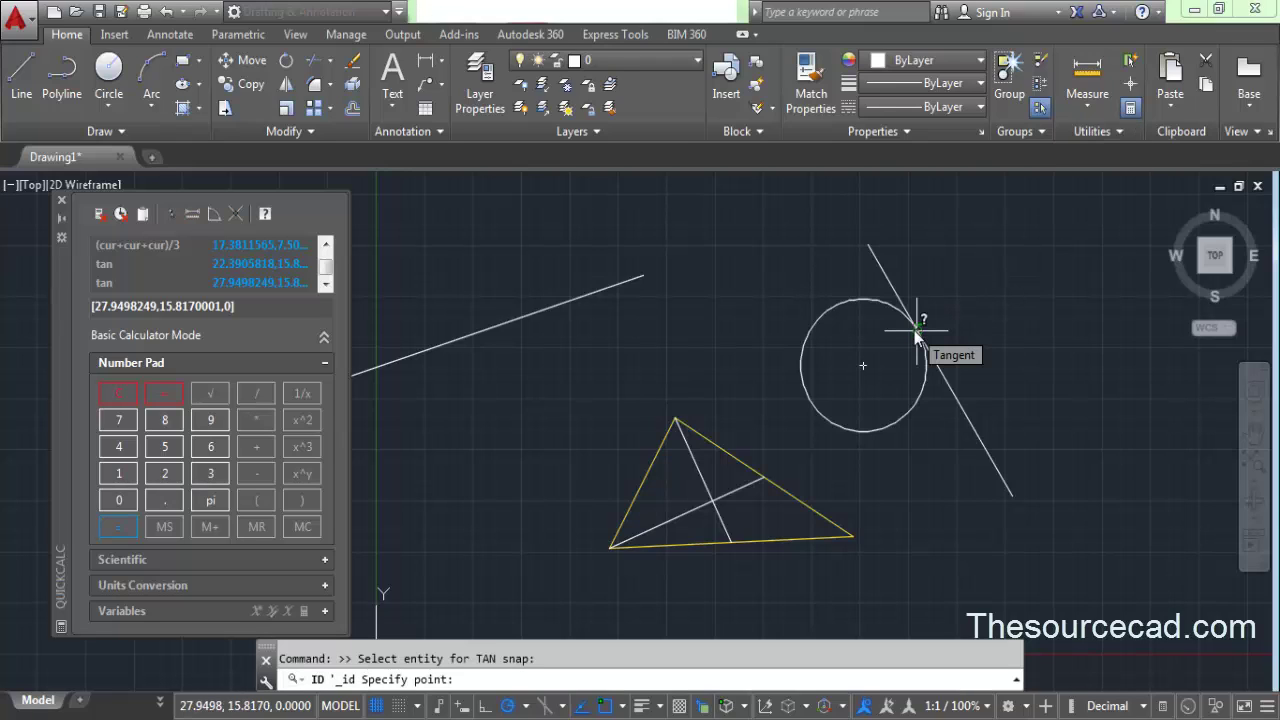
left_click(916, 330)
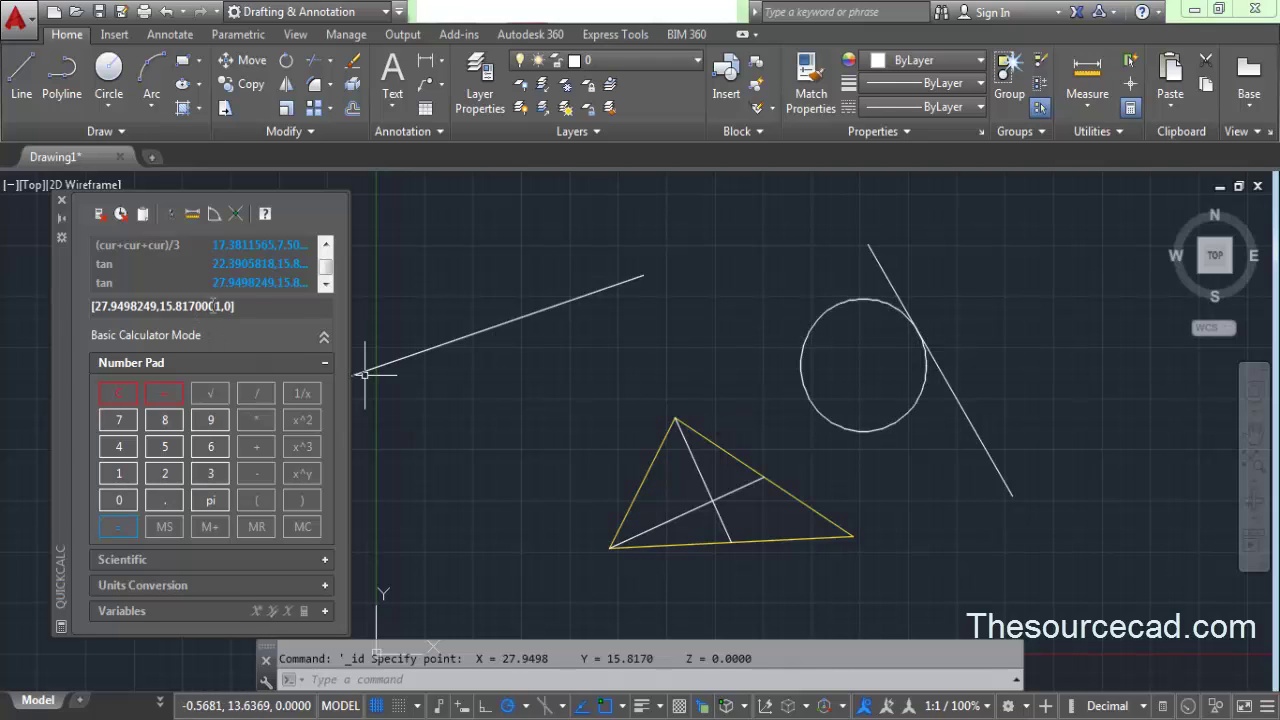
Step: Clear the calculator and evaluate the rad function on the circle to get its radius
left_click(105, 219)
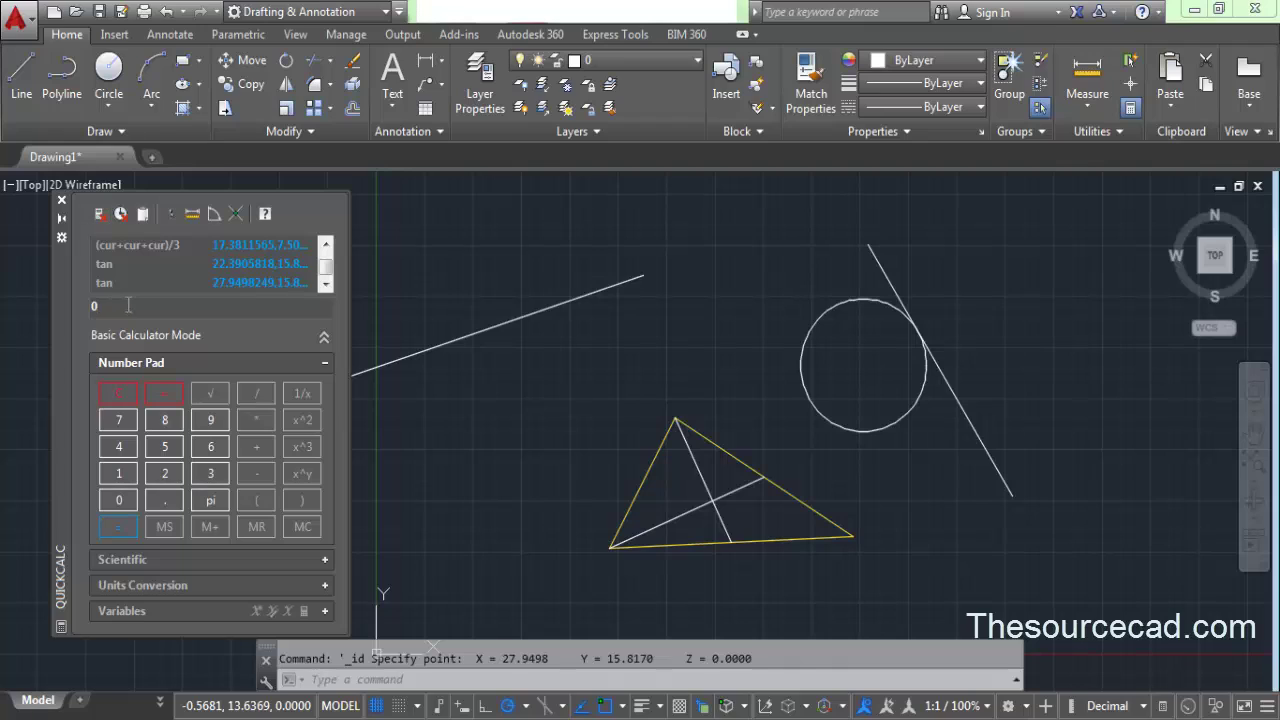
type("ras")
type("d")
key("Return")
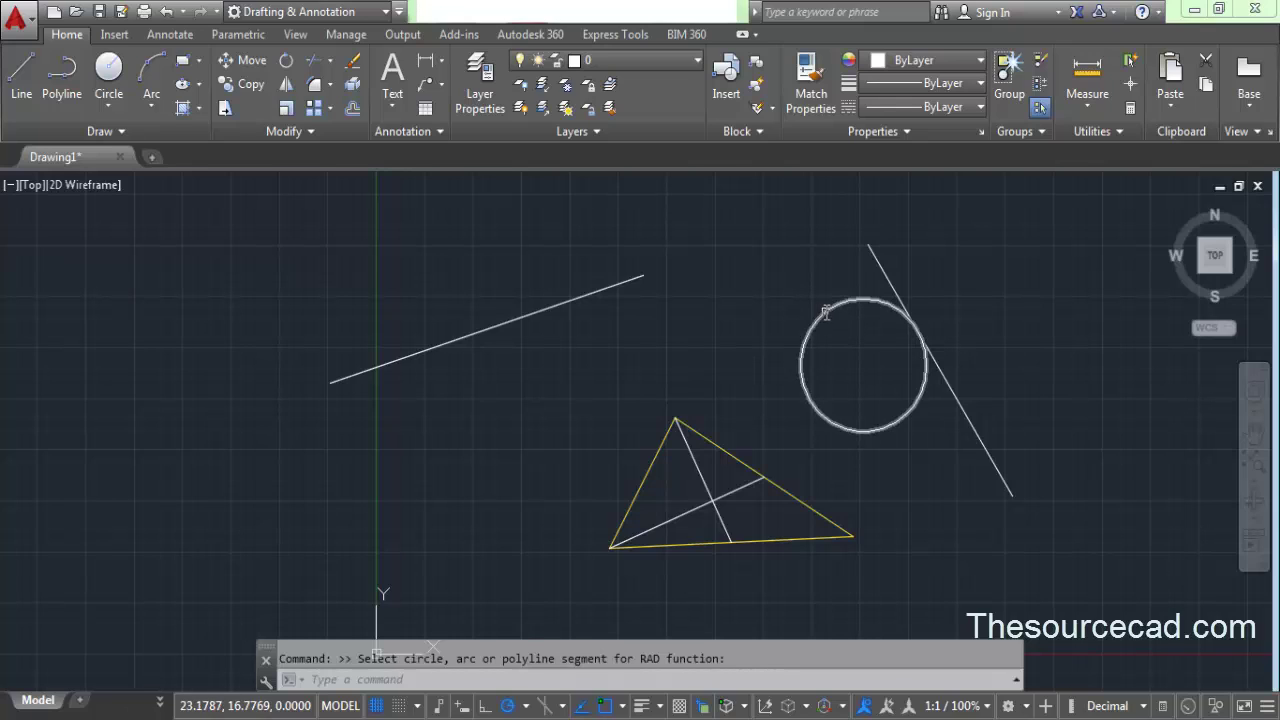
left_click(826, 313)
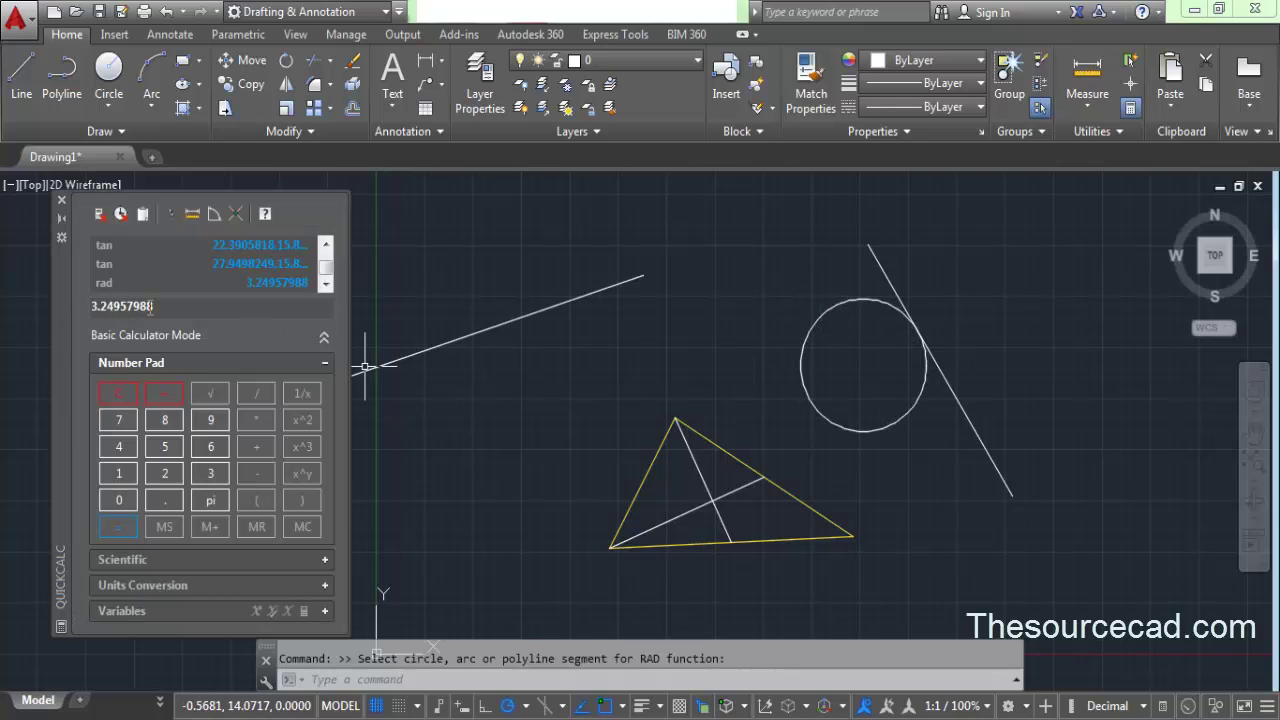